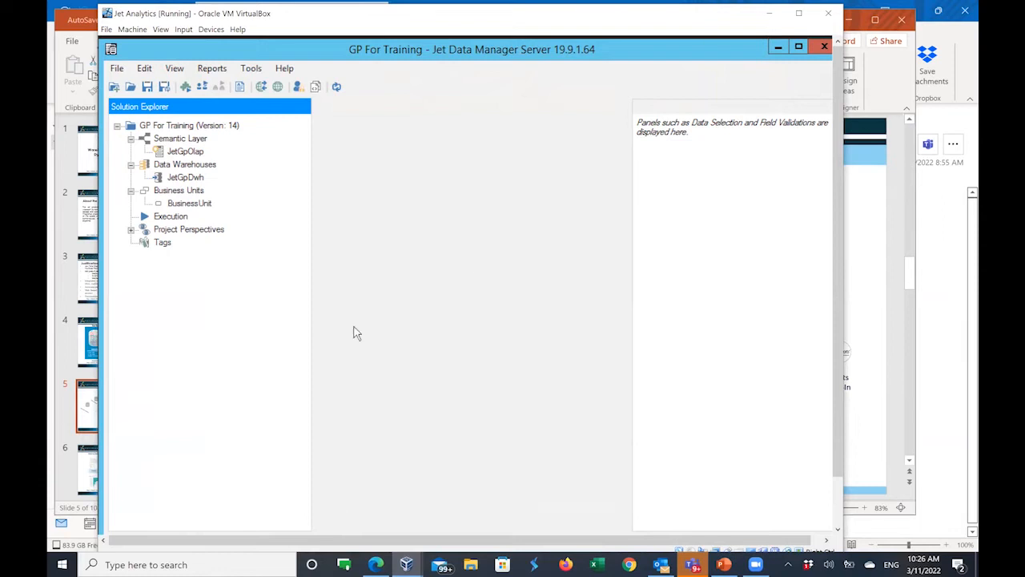
Step: Minimize the Jet Data Manager window and close Server Manager immediately from its waiting message
{"action": "left_click", "coordinate": [779, 48]}
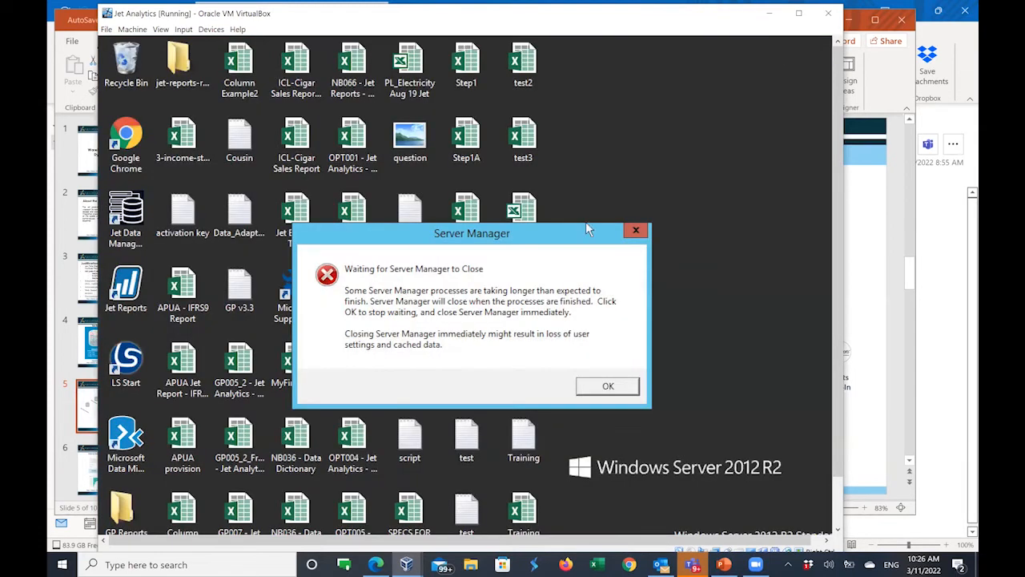
{"action": "left_click", "coordinate": [609, 387]}
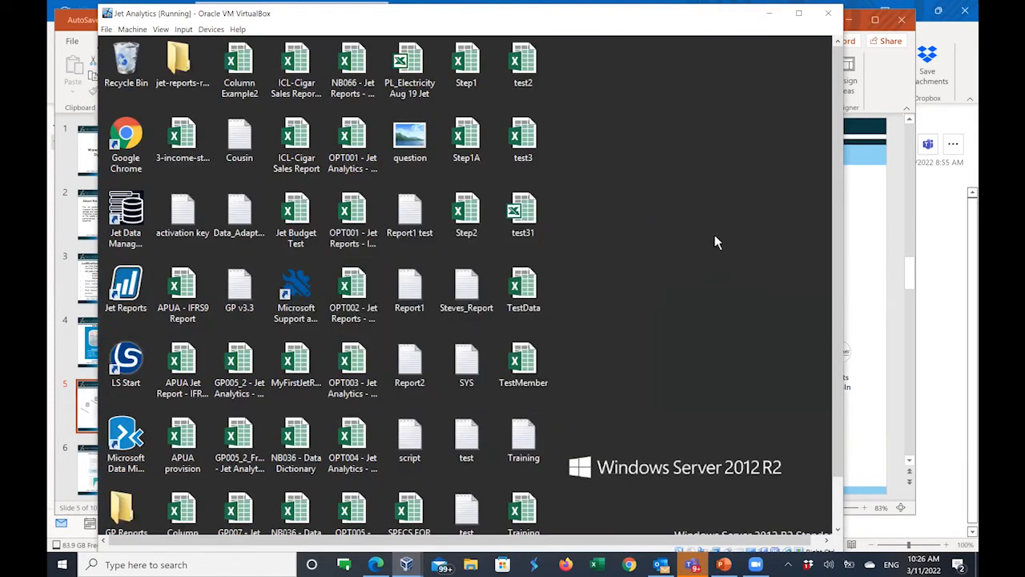
{"action": "left_click_drag", "start_coordinate": [836, 192], "coordinate": [835, 228]}
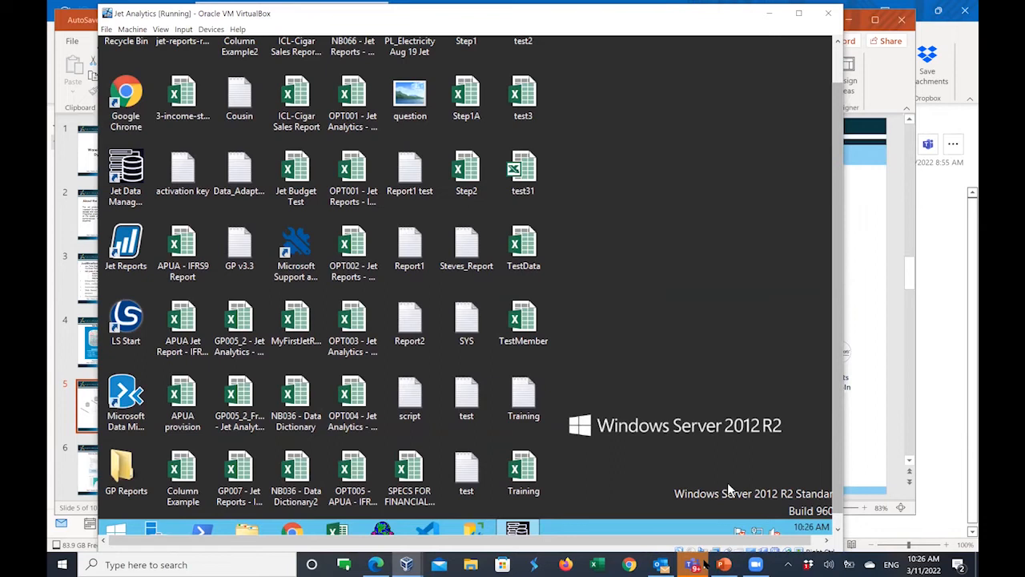
{"action": "mouse_move", "coordinate": [705, 563]}
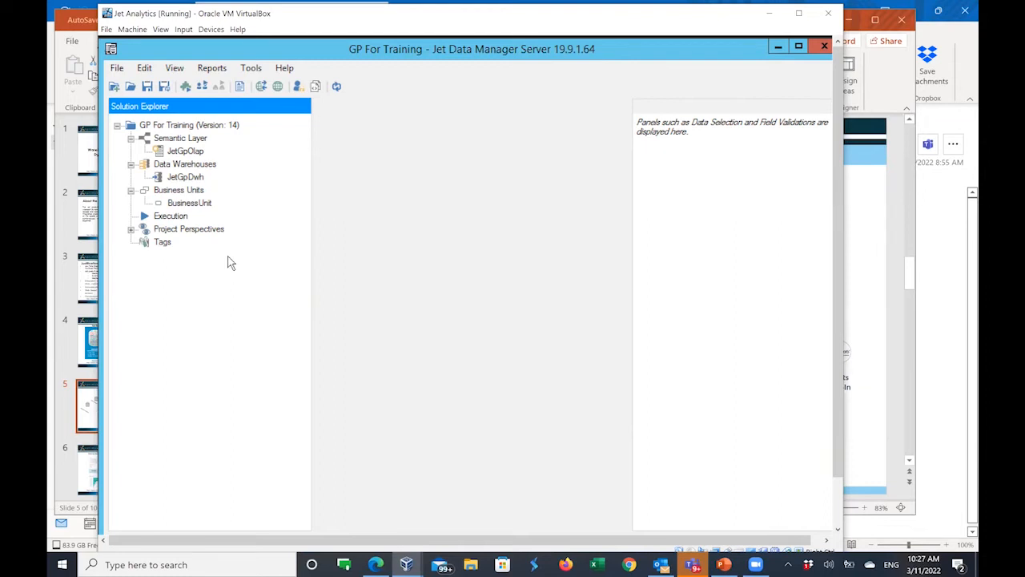
{"action": "left_click", "coordinate": [115, 69]}
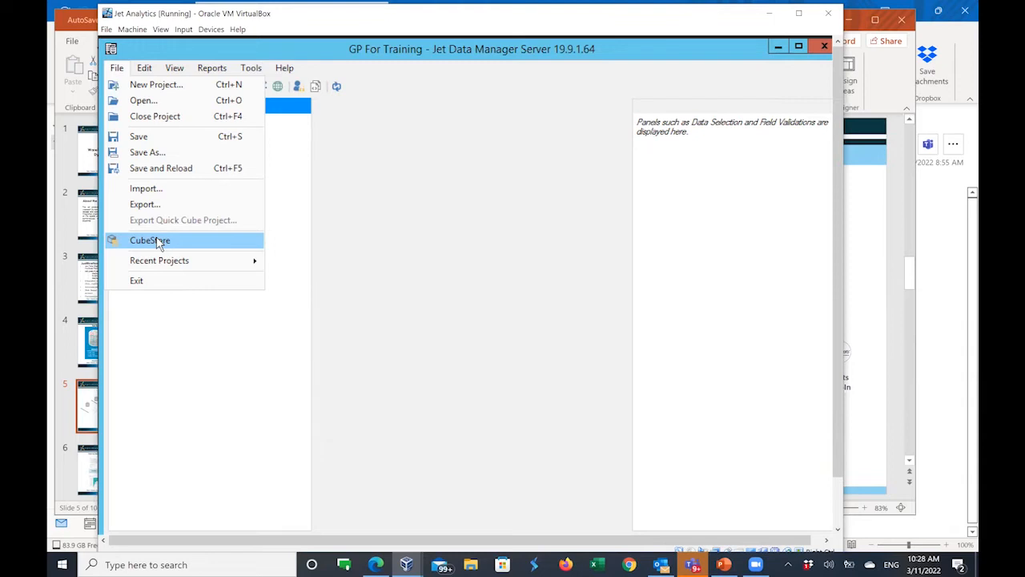
{"action": "left_click", "coordinate": [364, 206]}
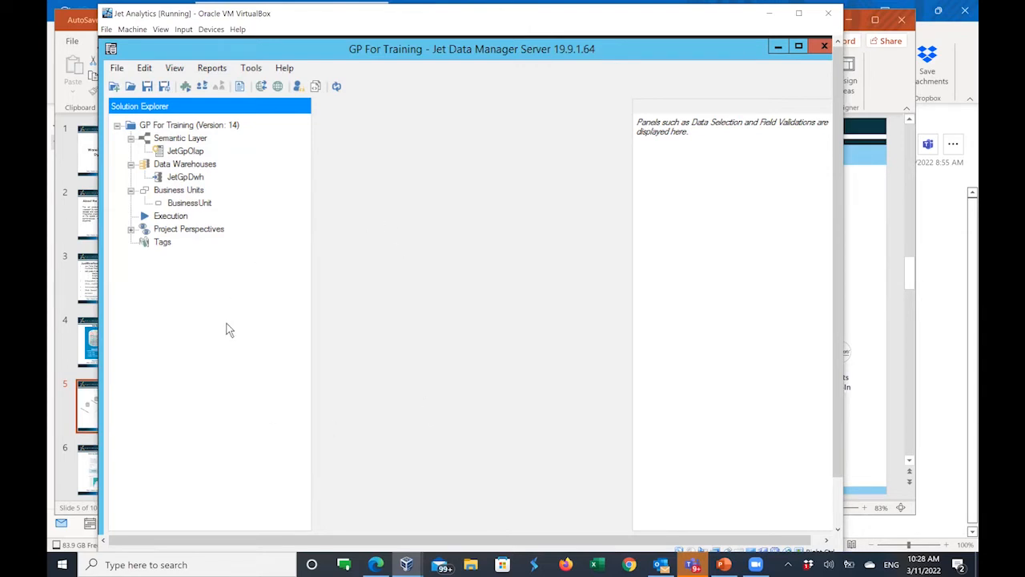
Step: Collapse the Semantic Layer and Data Warehouses nodes of the GP For Training project, keeping Business Units expanded
{"action": "left_click", "coordinate": [131, 126]}
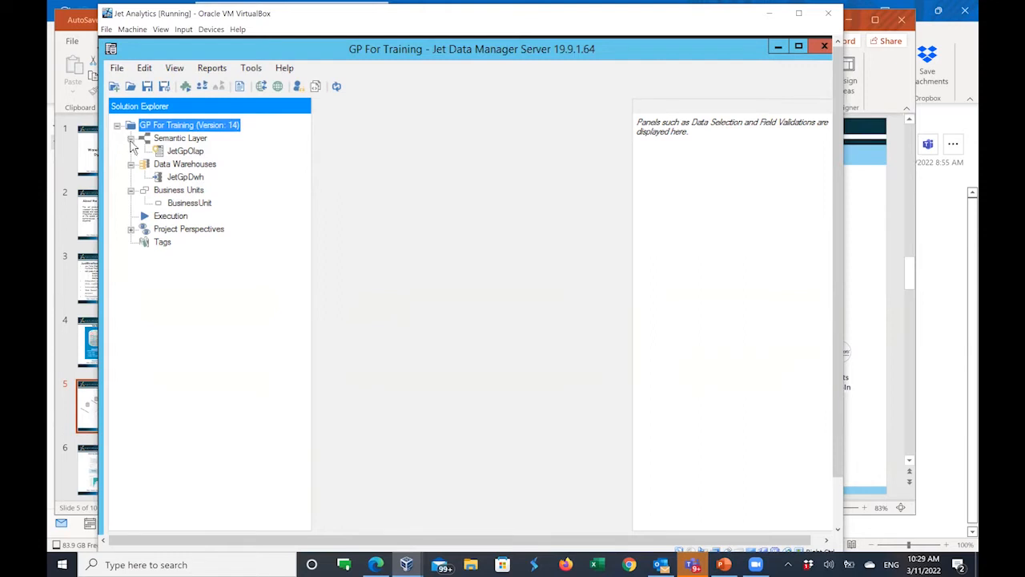
{"action": "left_click", "coordinate": [132, 140]}
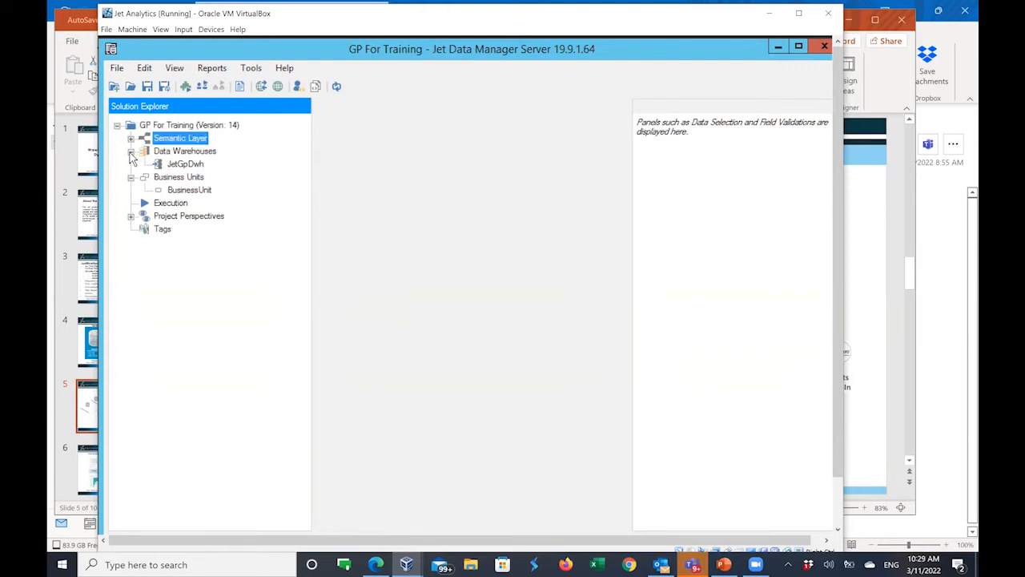
{"action": "left_click", "coordinate": [130, 152]}
{"action": "left_click", "coordinate": [131, 164]}
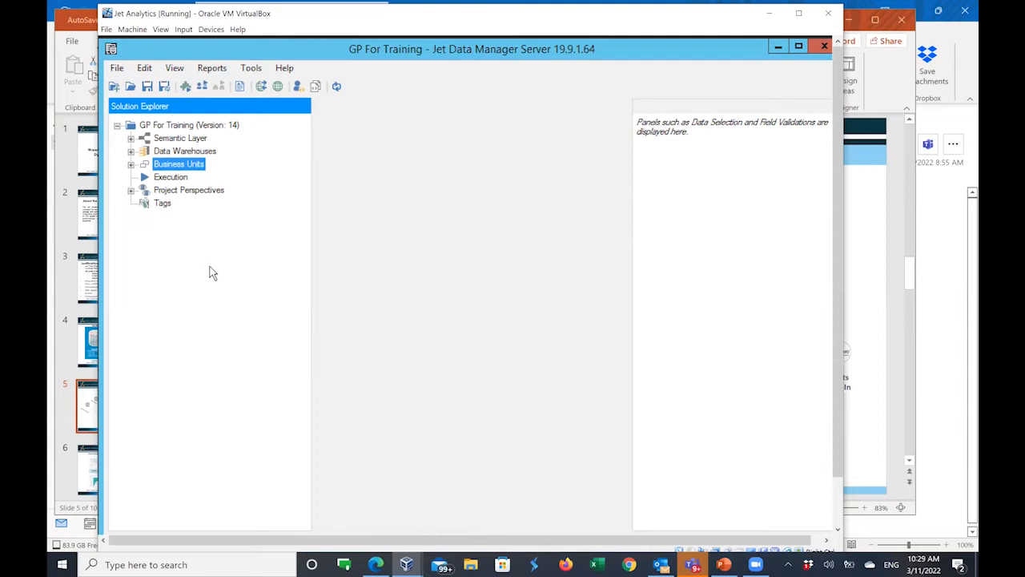
{"action": "left_click", "coordinate": [131, 164]}
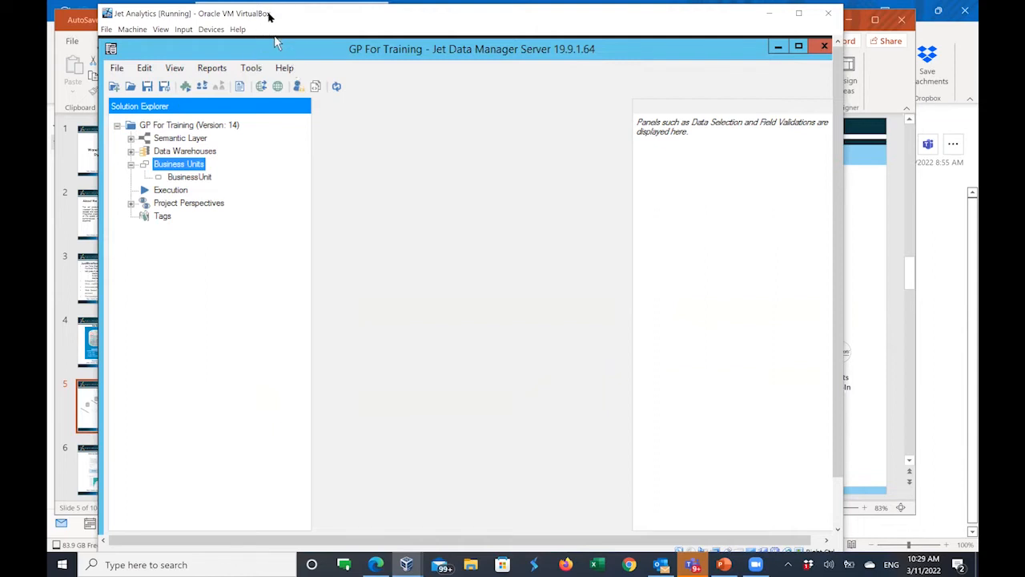
{"action": "left_click_drag", "start_coordinate": [271, 16], "coordinate": [267, 26]}
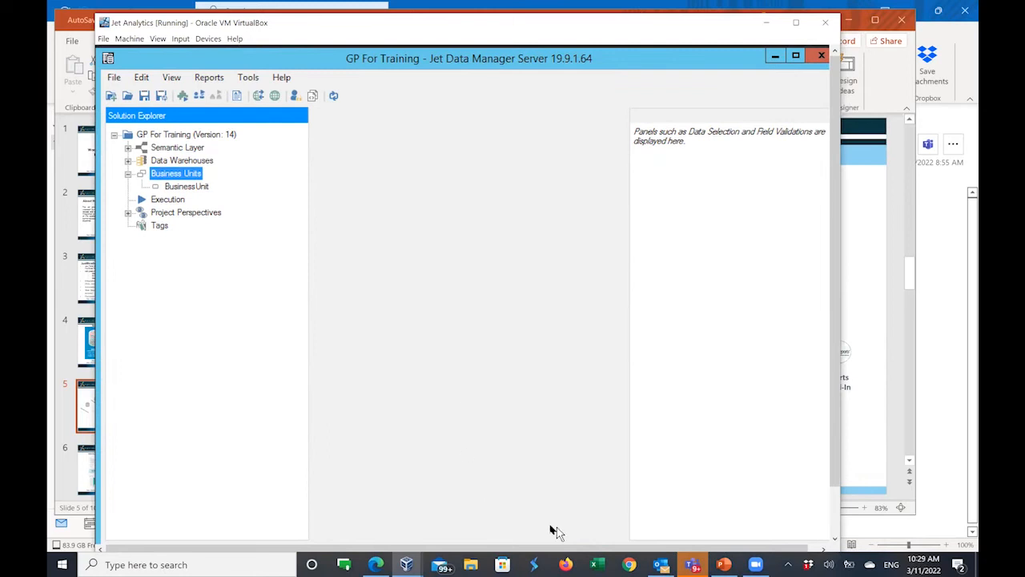
Step: Switch to the PowerPoint architecture slide and point out the Jet Data Manager and Jet Staging Database graphics
{"action": "left_click", "coordinate": [730, 563]}
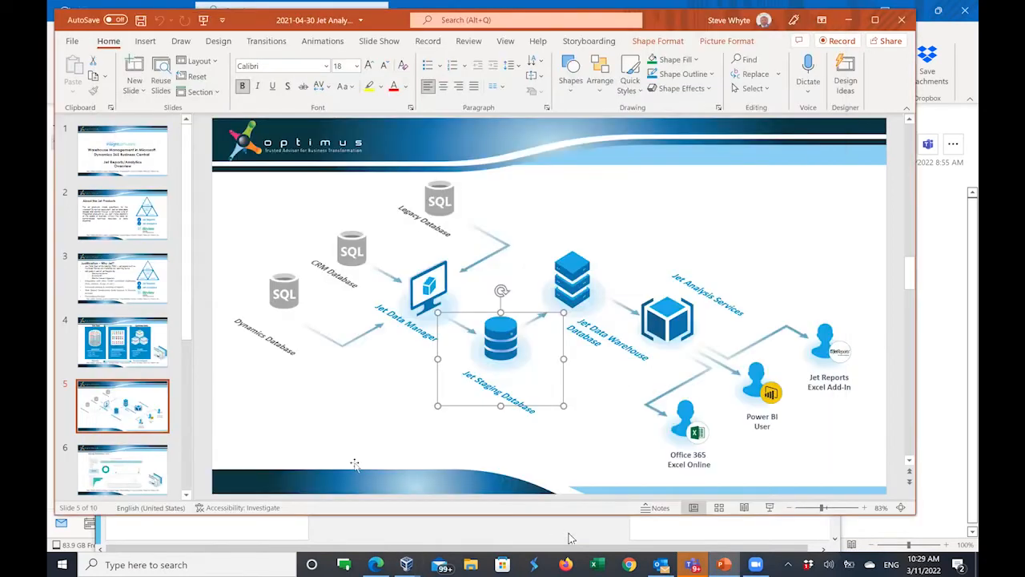
{"action": "left_click", "coordinate": [336, 445]}
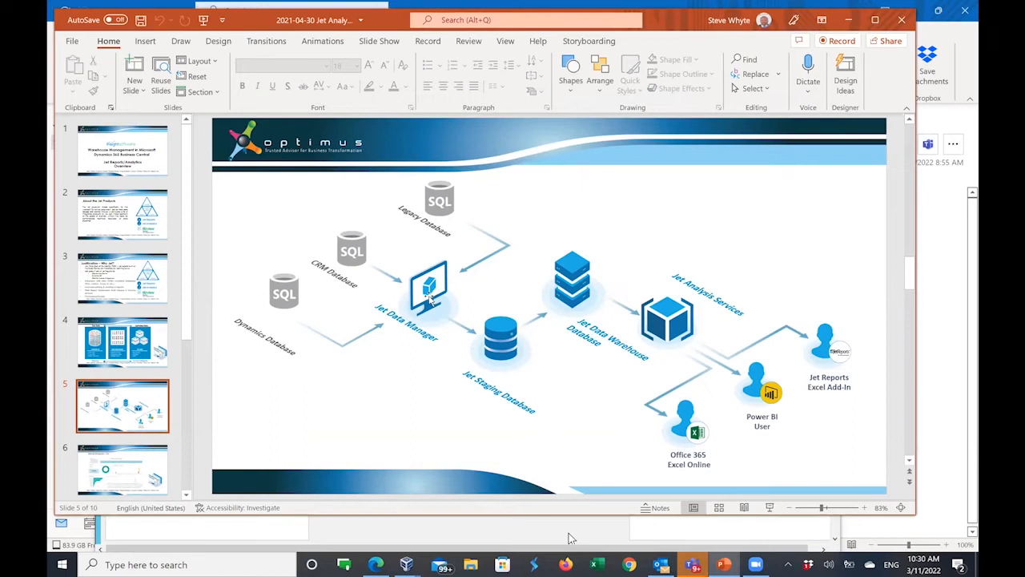
{"action": "left_click", "coordinate": [431, 300]}
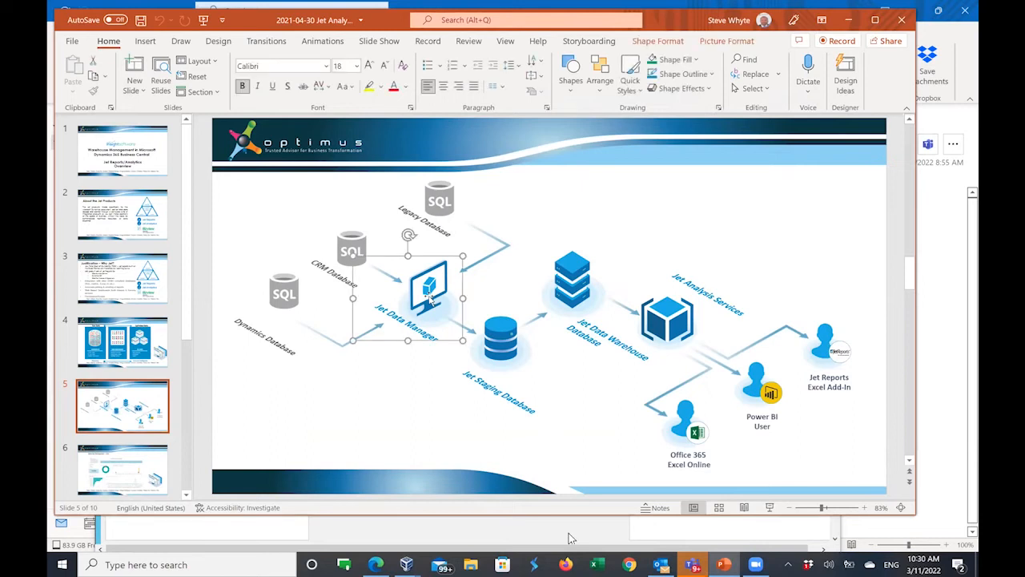
{"action": "left_click", "coordinate": [503, 344]}
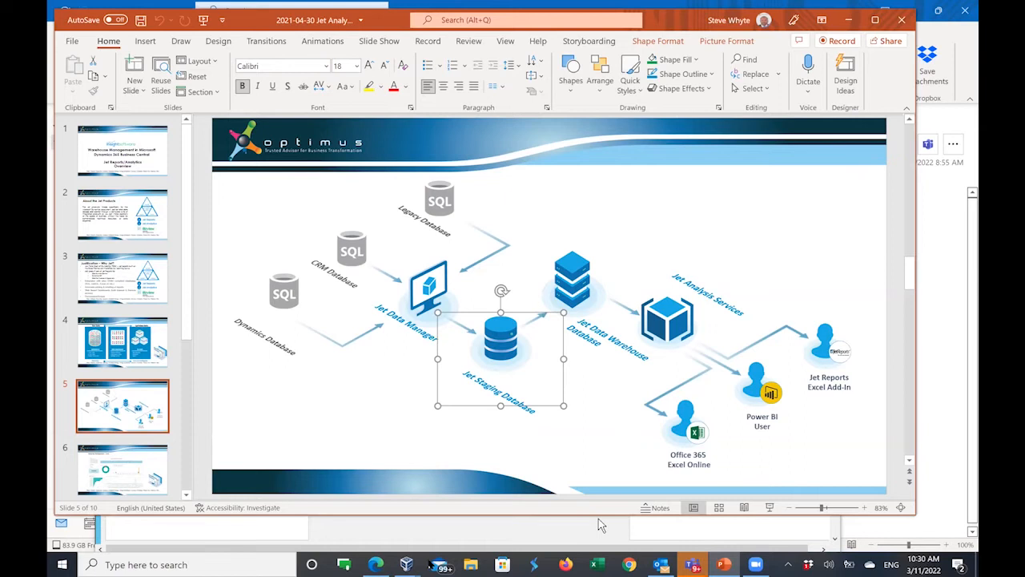
Step: Switch back to the Jet Analytics virtual machine and open BusinessUnit from the project tree
{"action": "left_click", "coordinate": [406, 564]}
{"action": "left_click", "coordinate": [453, 510]}
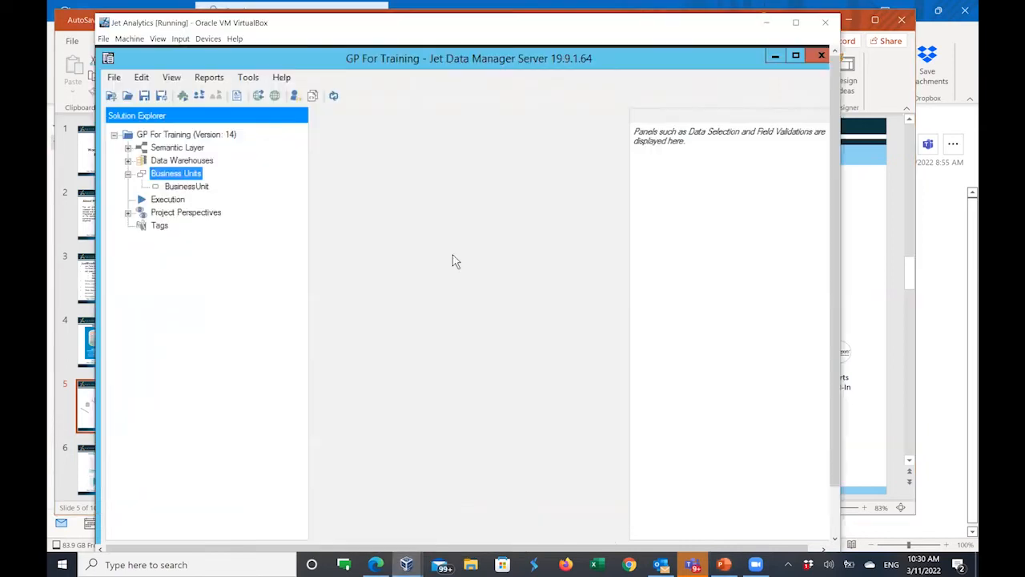
{"action": "left_click", "coordinate": [183, 189]}
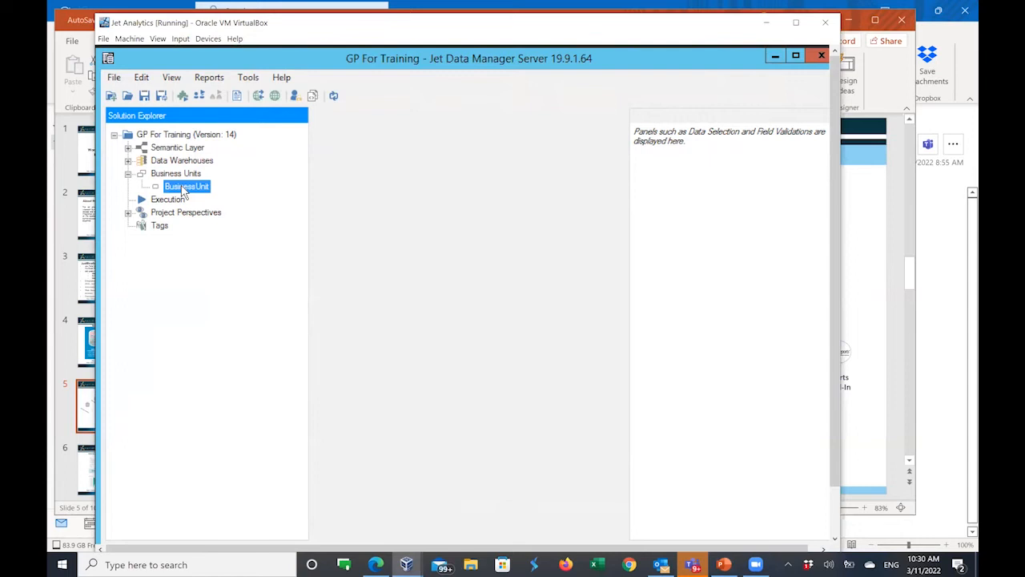
{"action": "double_click", "coordinate": [183, 189]}
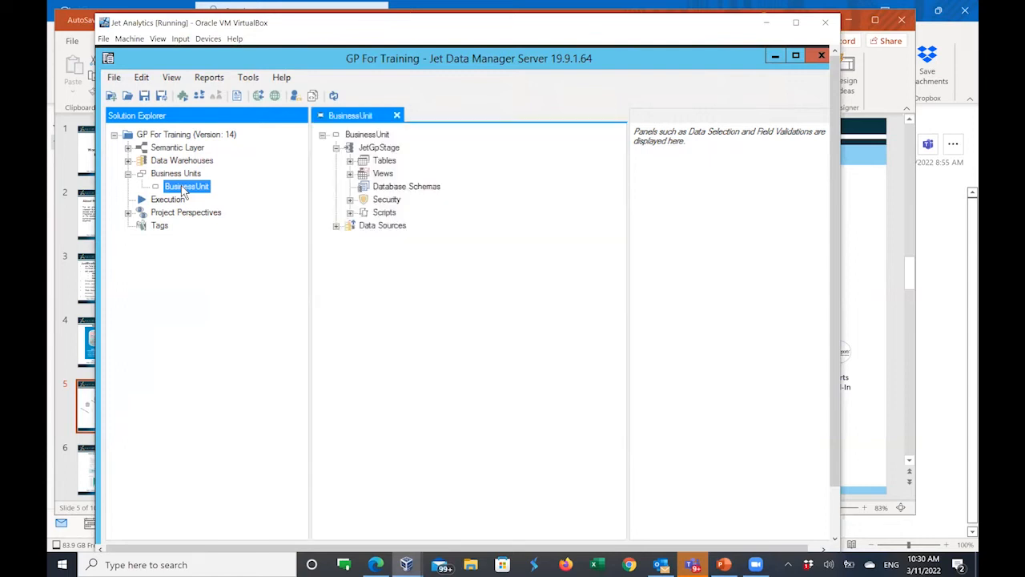
Step: Collapse the JetGpStage node and expand Data Sources within BusinessUnit
{"action": "left_click", "coordinate": [336, 149]}
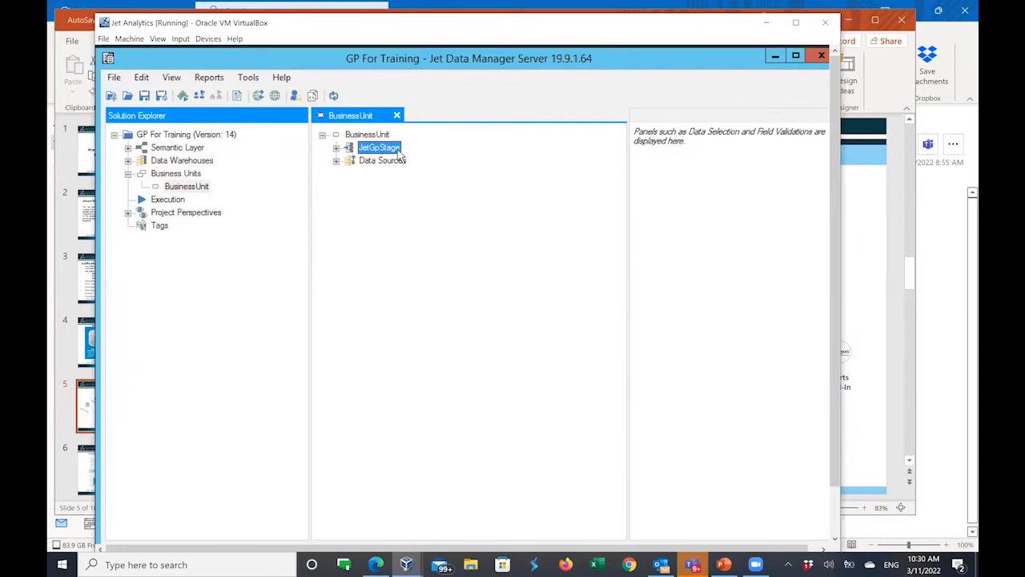
{"action": "left_click", "coordinate": [376, 164]}
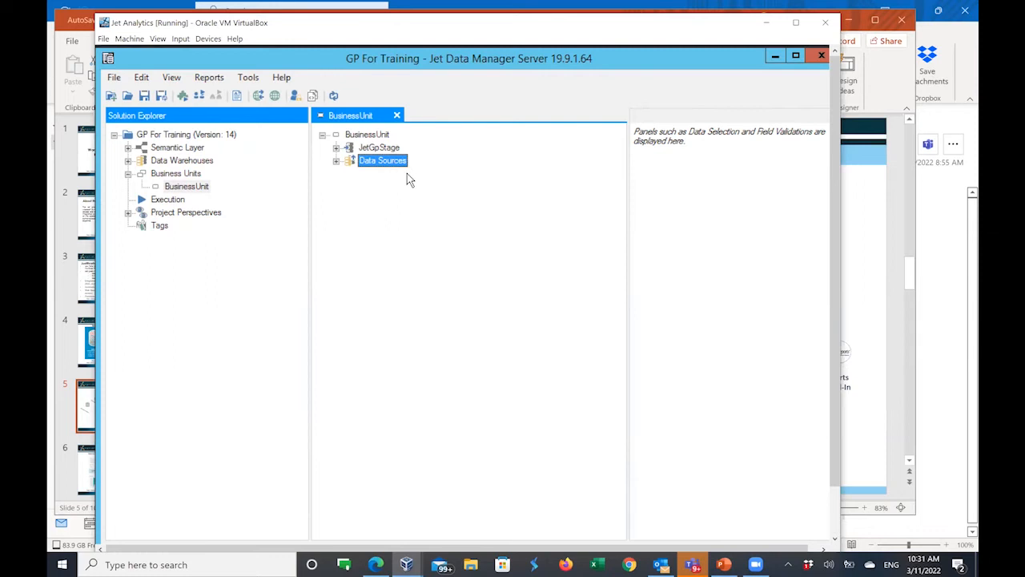
{"action": "left_click", "coordinate": [337, 161]}
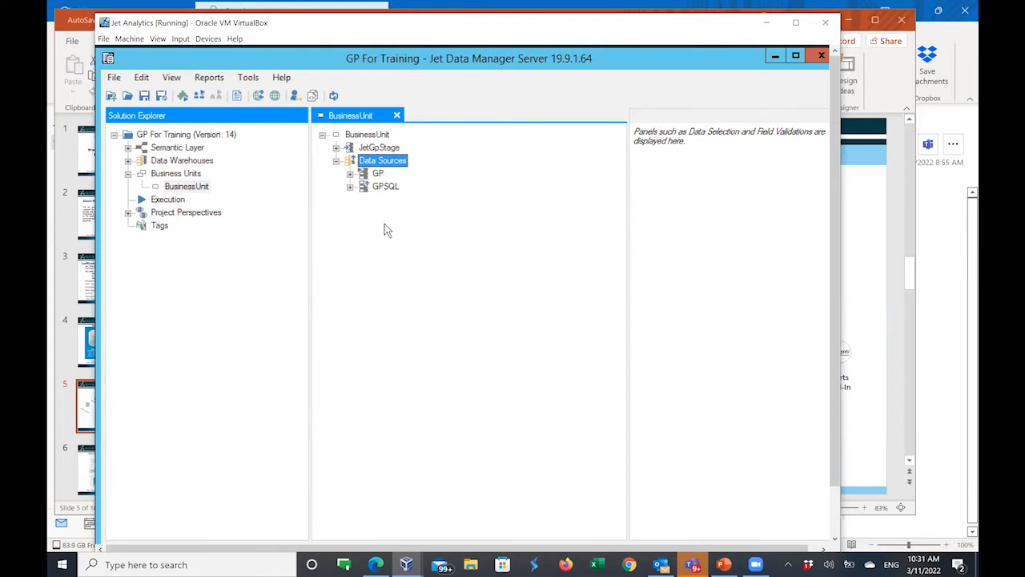
Step: Expand the GP data source and look through its tables, including dbo.IV00101
{"action": "left_click", "coordinate": [351, 173]}
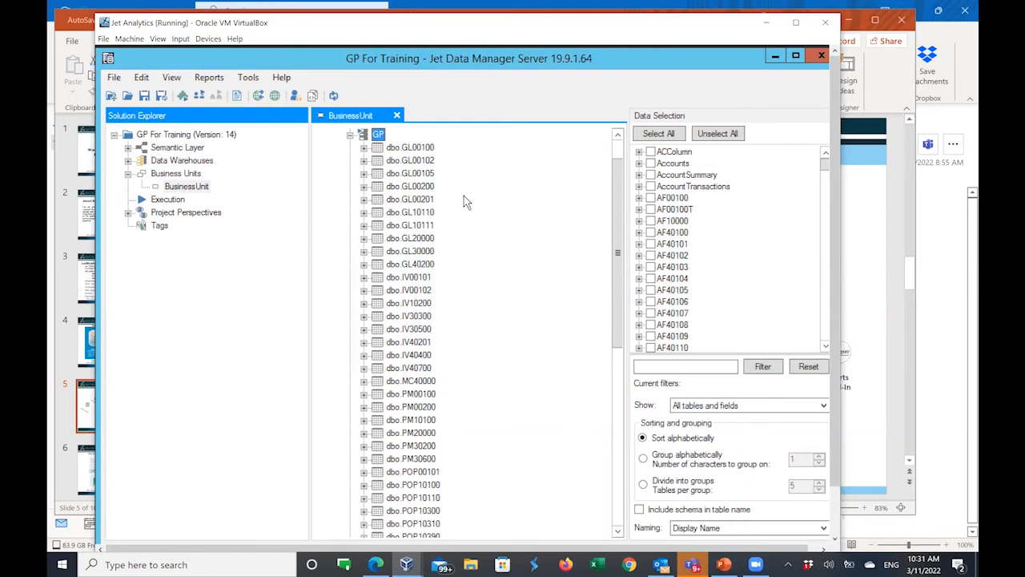
{"action": "left_click", "coordinate": [422, 200]}
{"action": "left_click", "coordinate": [404, 278]}
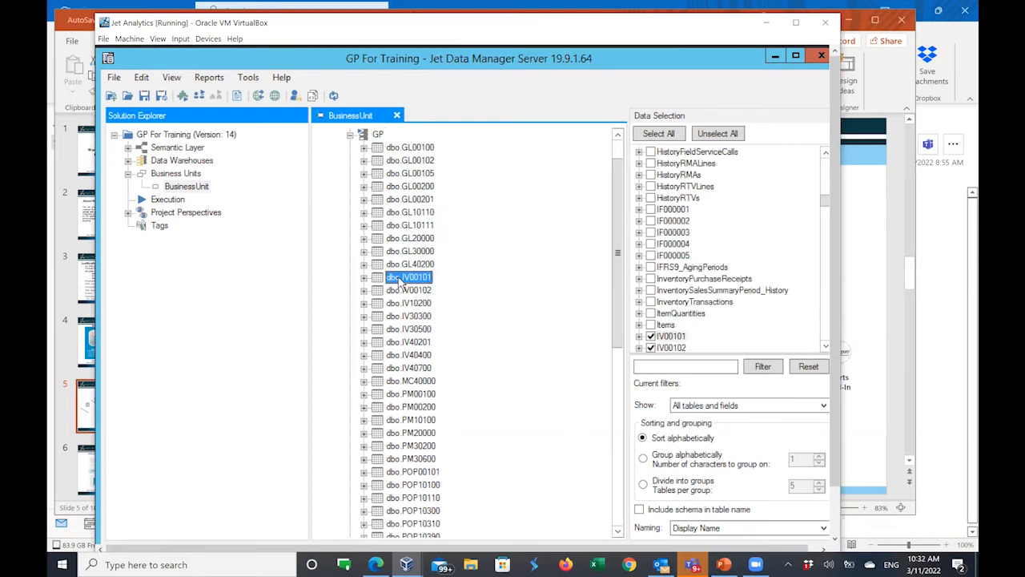
{"action": "scroll", "coordinate": [430, 343], "scroll_direction": "down", "scroll_amount": 1}
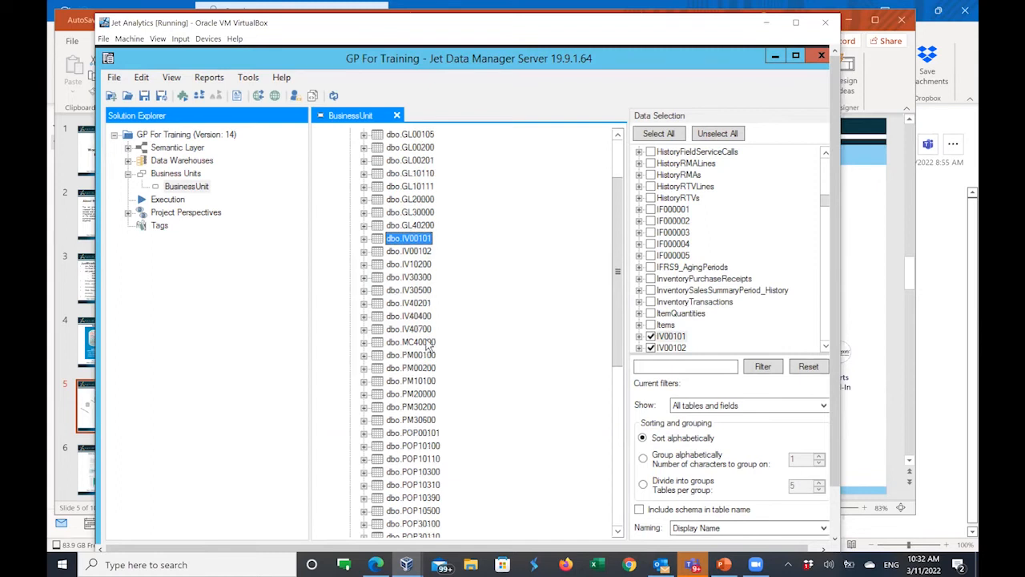
{"action": "scroll", "coordinate": [411, 346], "scroll_direction": "down", "scroll_amount": 8}
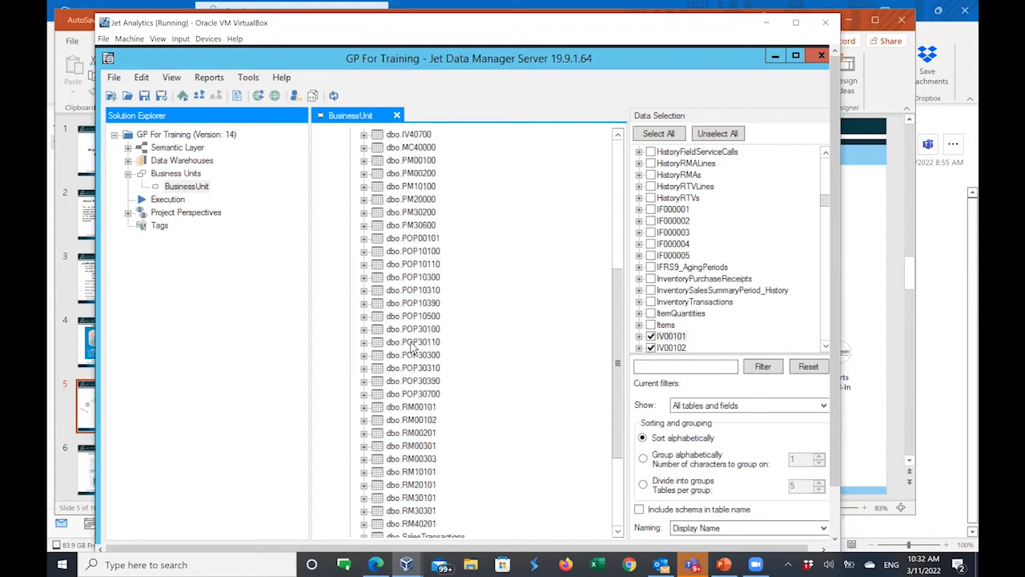
{"action": "scroll", "coordinate": [411, 346], "scroll_direction": "down", "scroll_amount": 1}
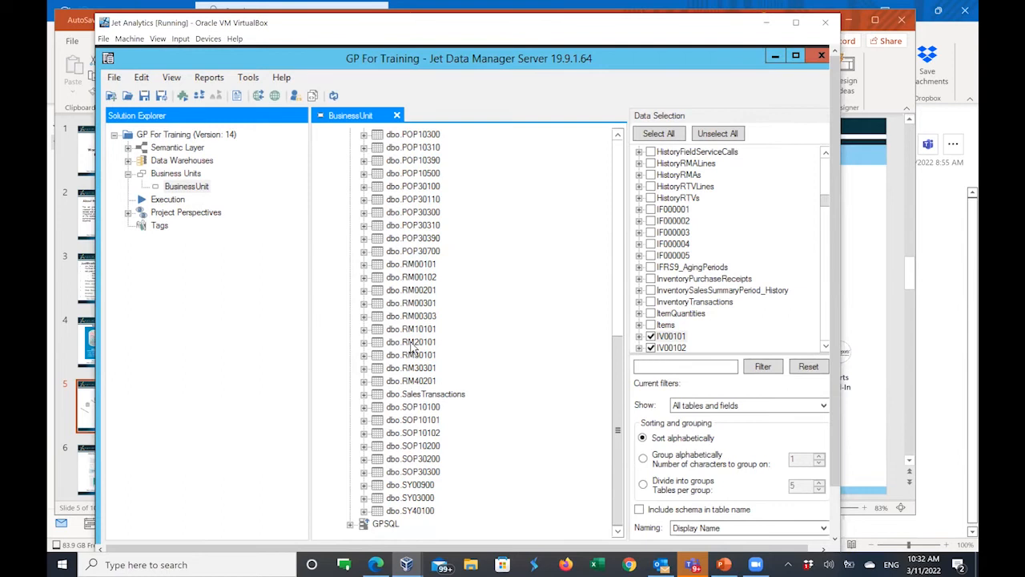
{"action": "scroll", "coordinate": [411, 347], "scroll_direction": "up", "scroll_amount": 3}
{"action": "scroll", "coordinate": [411, 346], "scroll_direction": "up", "scroll_amount": 8}
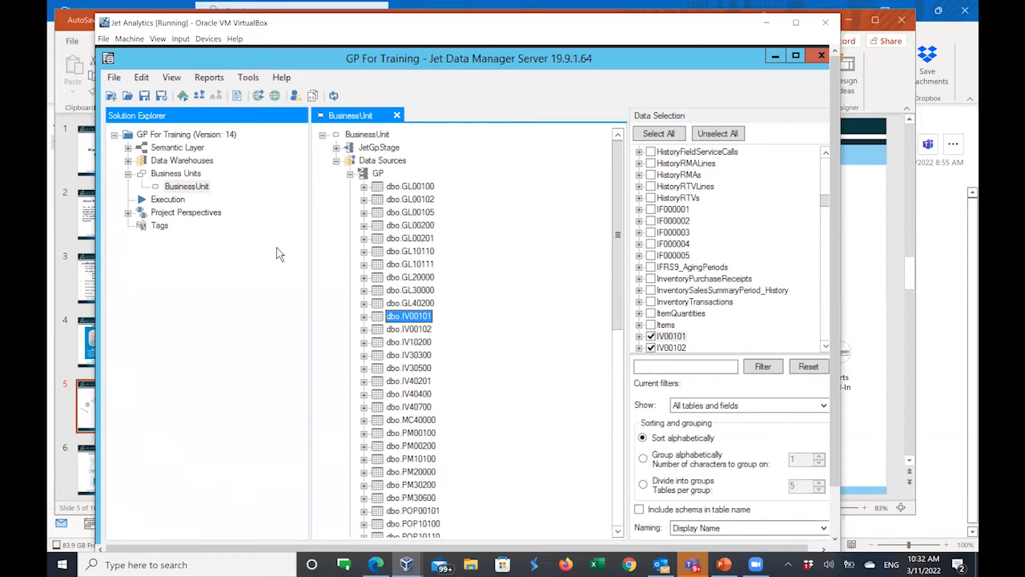
Step: Open the Dynamics GP adapter settings of the GP data source and review its name, server name and selectable databases
{"action": "left_click", "coordinate": [380, 175]}
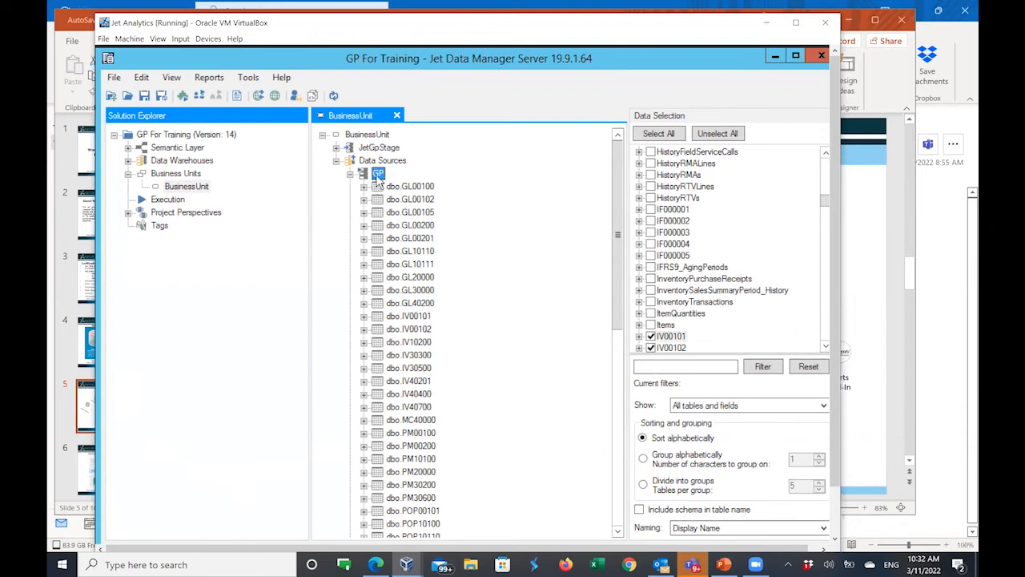
{"action": "right_click", "coordinate": [380, 181]}
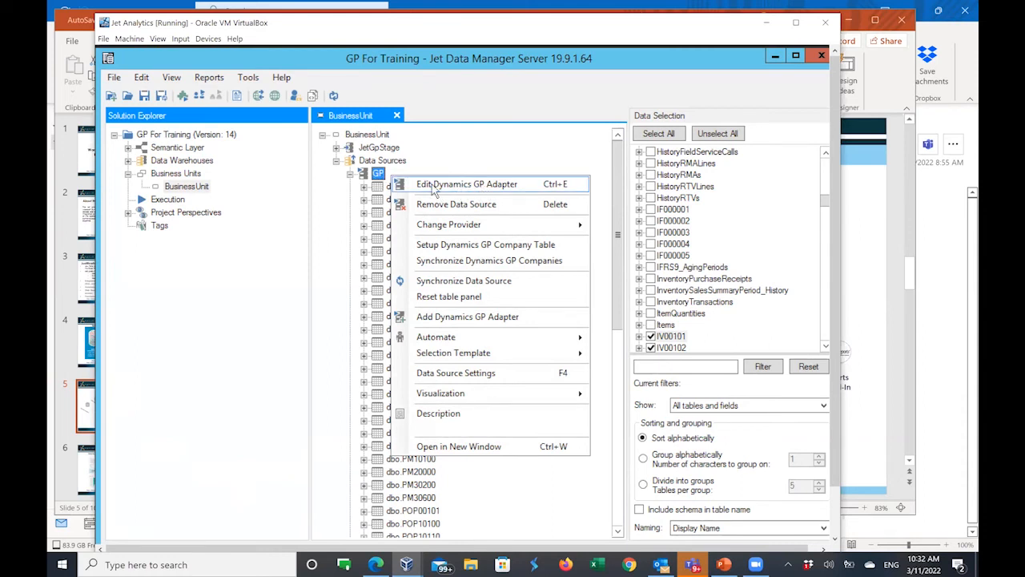
{"action": "left_click", "coordinate": [497, 184]}
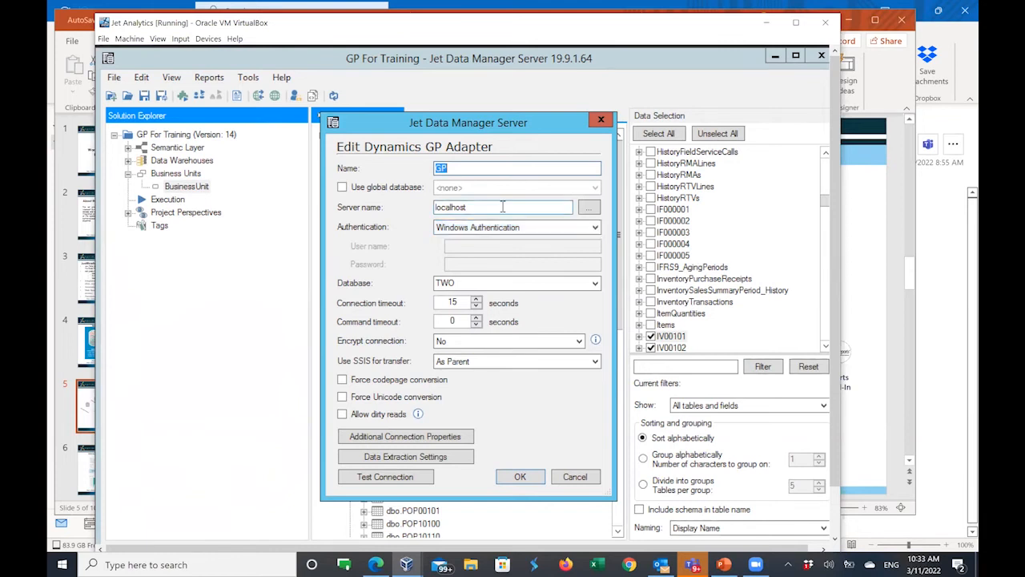
{"action": "left_click", "coordinate": [477, 168]}
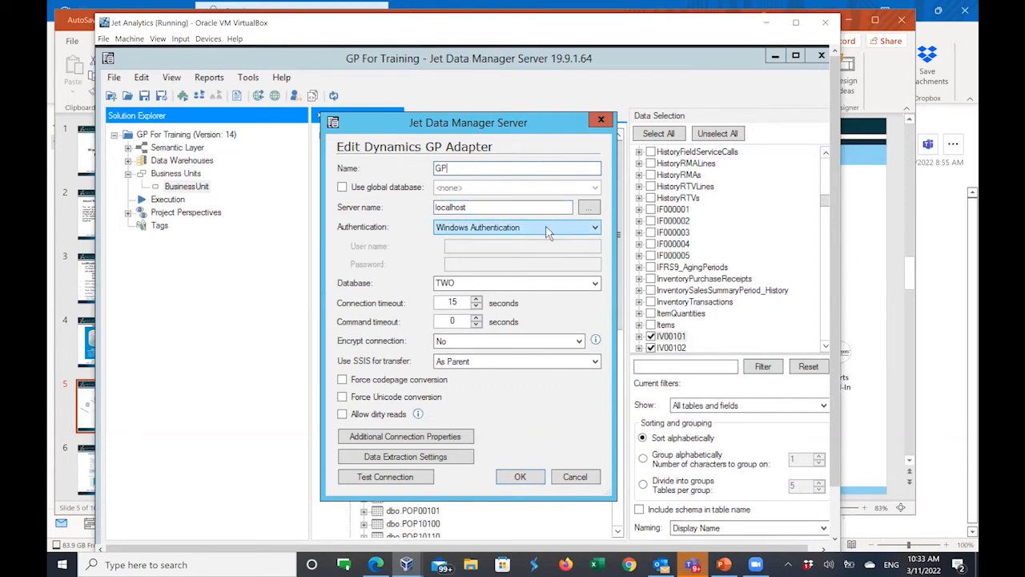
{"action": "left_click", "coordinate": [525, 209]}
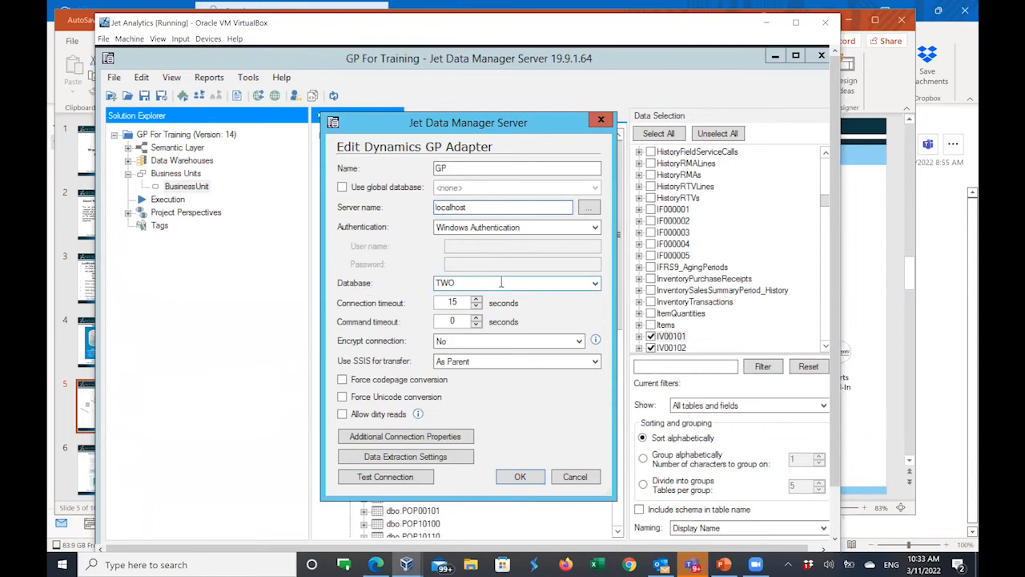
{"action": "left_click", "coordinate": [595, 284]}
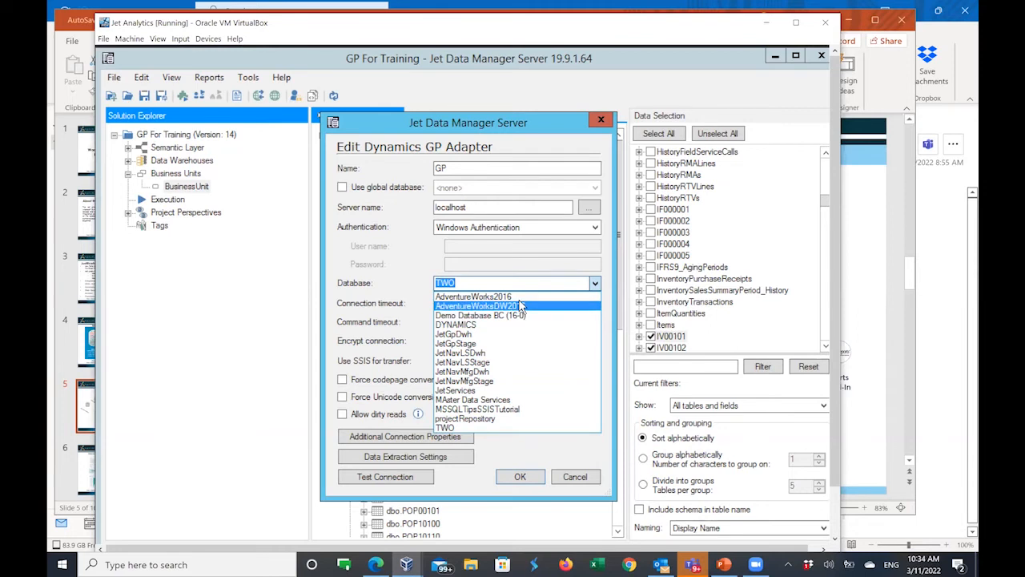
{"action": "left_click", "coordinate": [425, 251]}
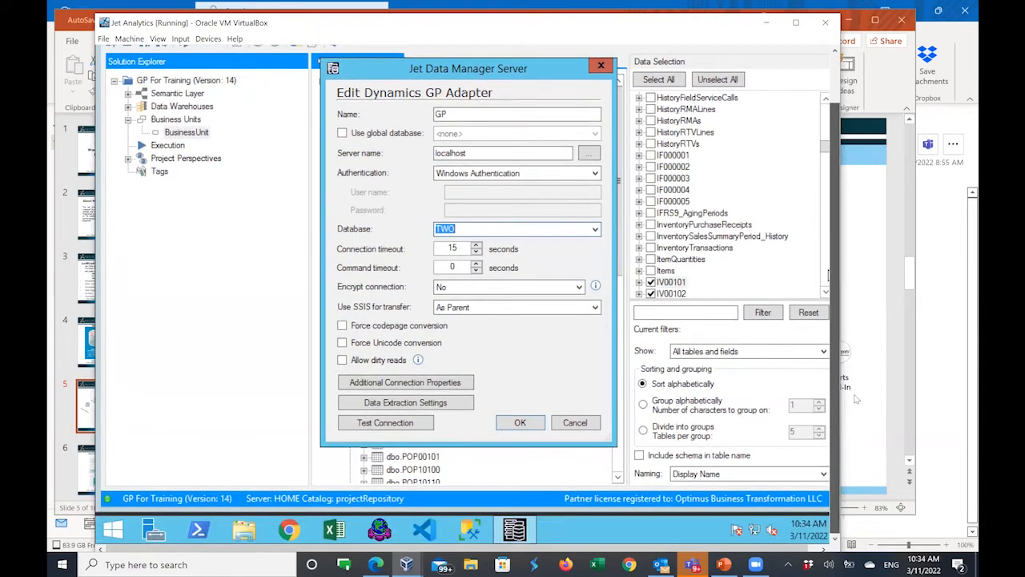
Step: Switch to SQL Server Management Studio, connect to the HOME database engine with Windows Authentication and expand its Databases folder
{"action": "left_click", "coordinate": [471, 535]}
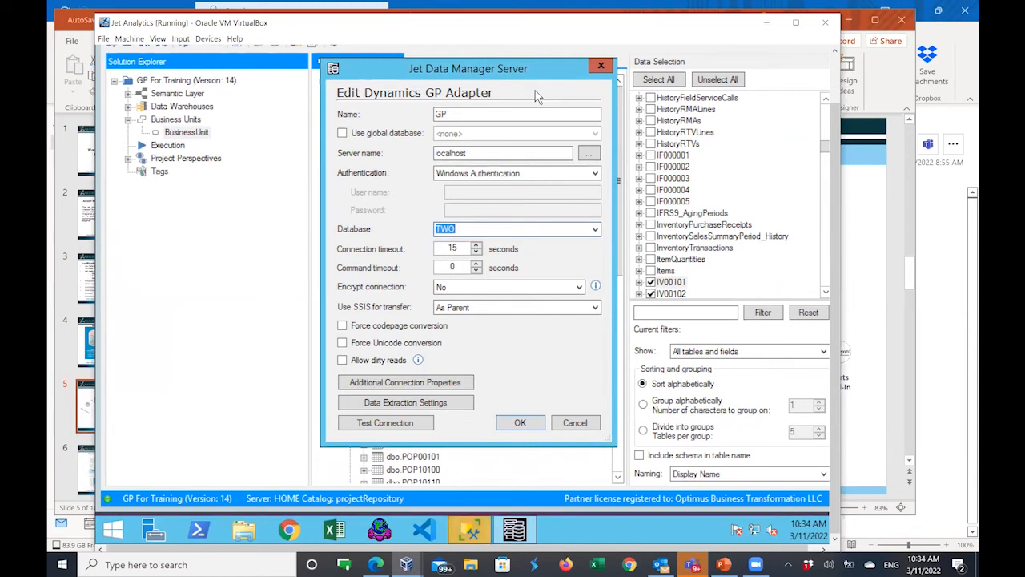
{"action": "left_click", "coordinate": [472, 528]}
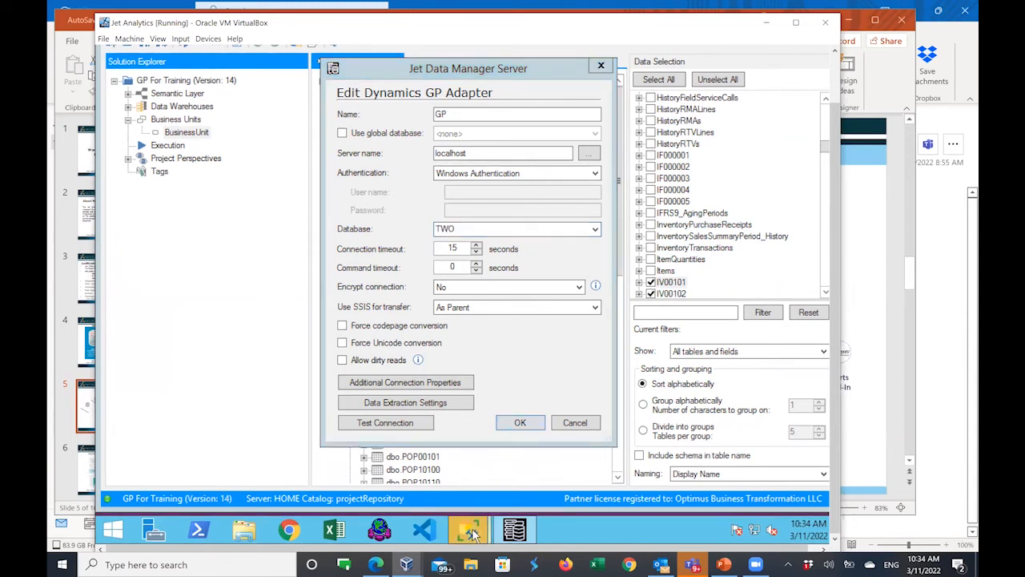
{"action": "left_click", "coordinate": [489, 421]}
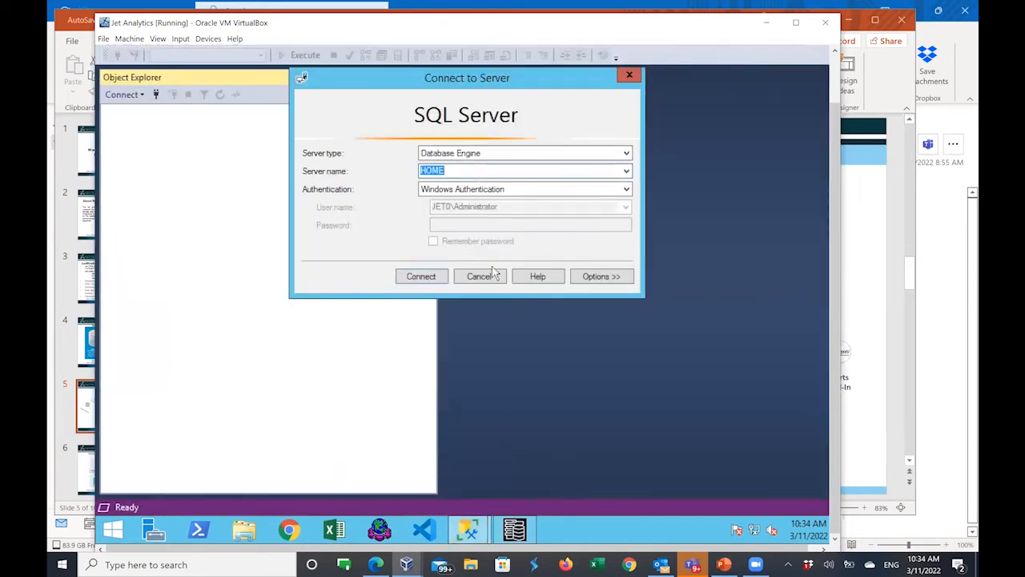
{"action": "left_click", "coordinate": [423, 278]}
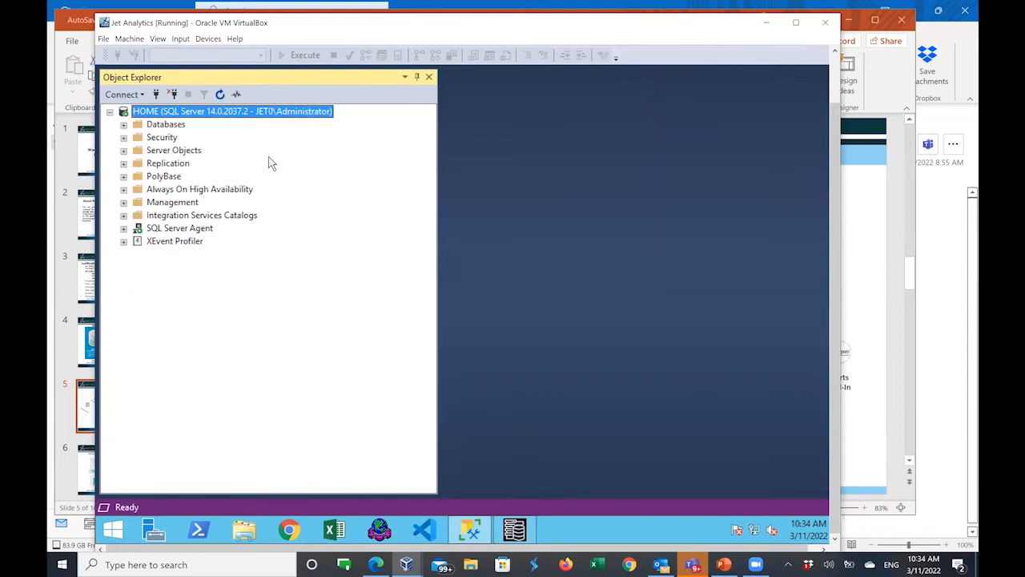
{"action": "left_click", "coordinate": [124, 125]}
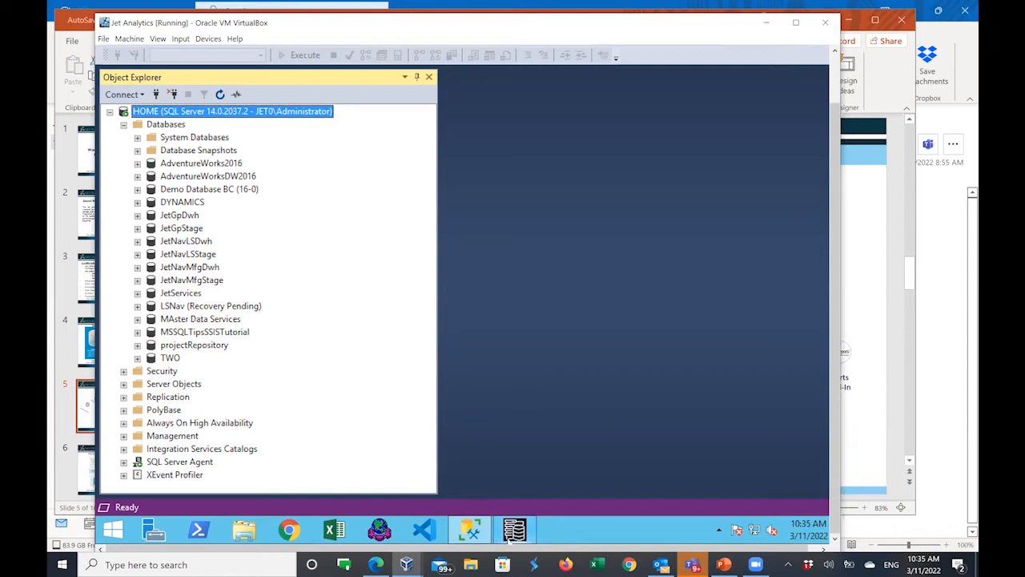
Step: Switch back to Jet Data Manager and review the selectable databases in the Dynamics GP adapter settings
{"action": "left_click", "coordinate": [471, 529]}
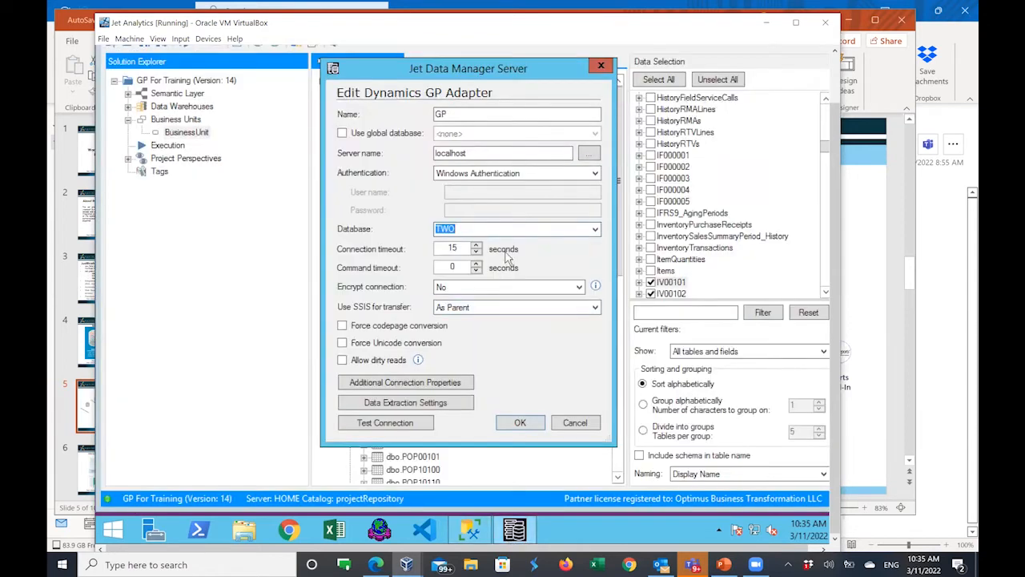
{"action": "left_click", "coordinate": [595, 230]}
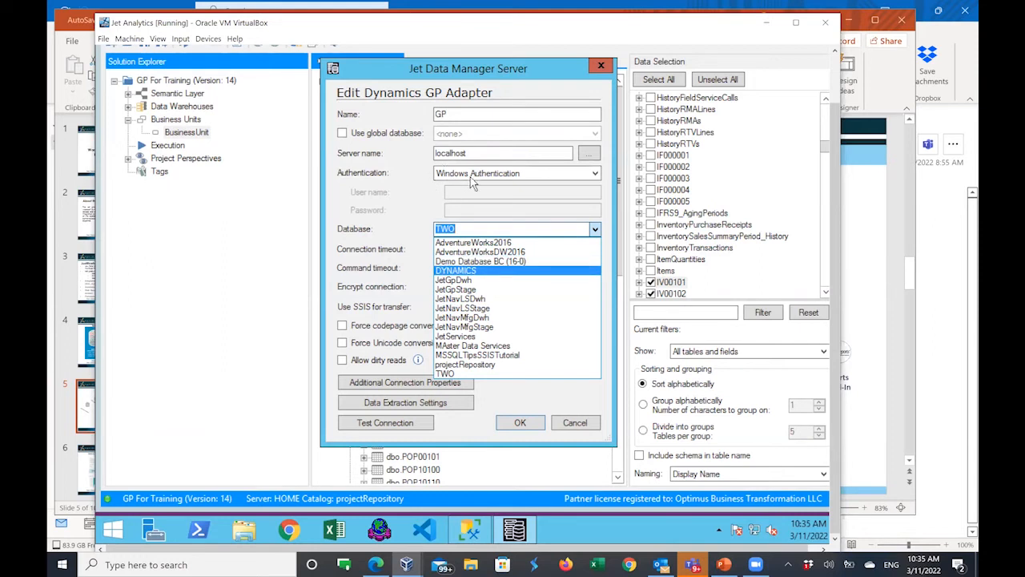
{"action": "left_click", "coordinate": [423, 207]}
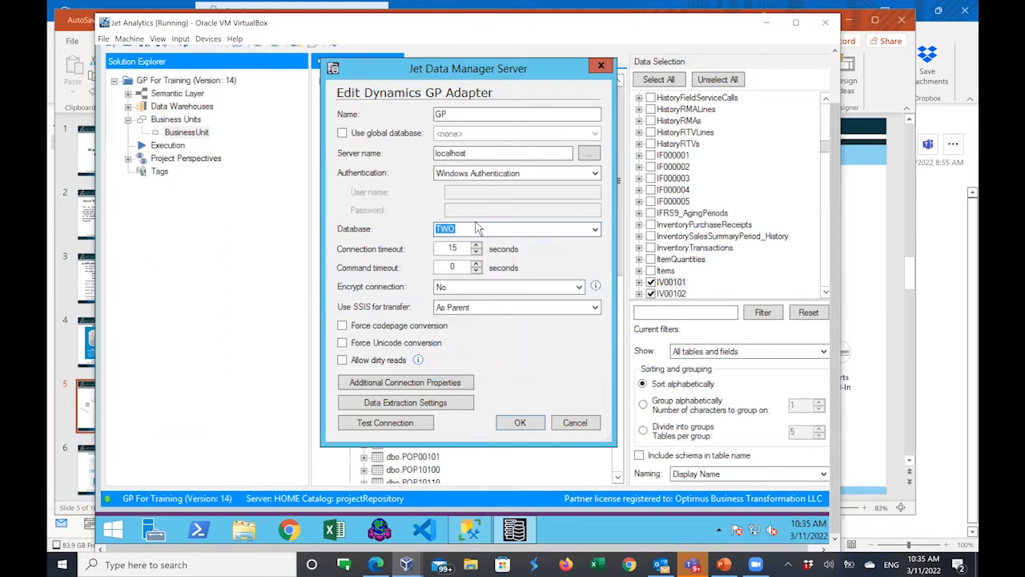
Step: Test the Dynamics GP adapter's connection to the TWO database, then close the adapter settings without saving
{"action": "left_click", "coordinate": [375, 430]}
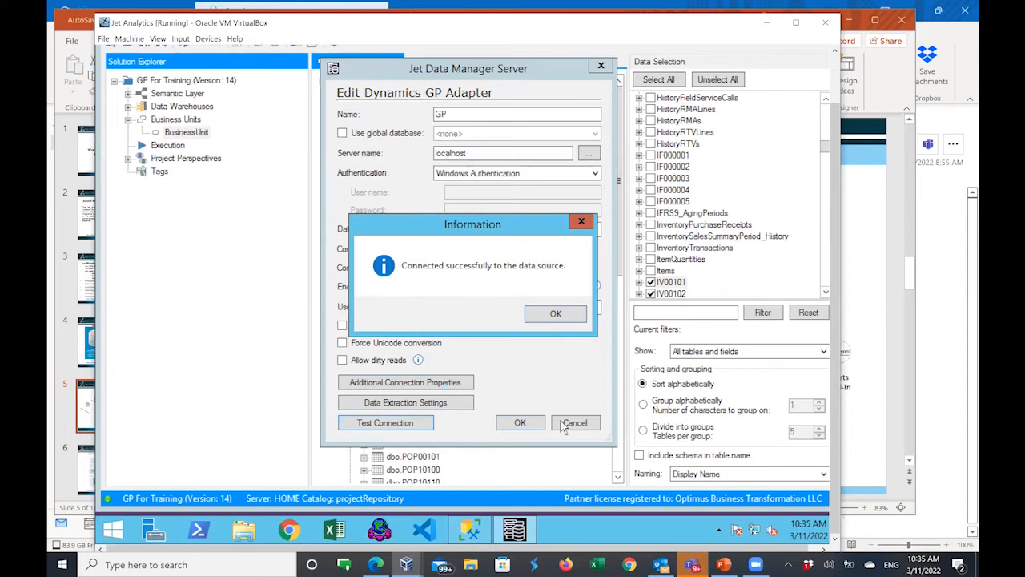
{"action": "left_click", "coordinate": [556, 313]}
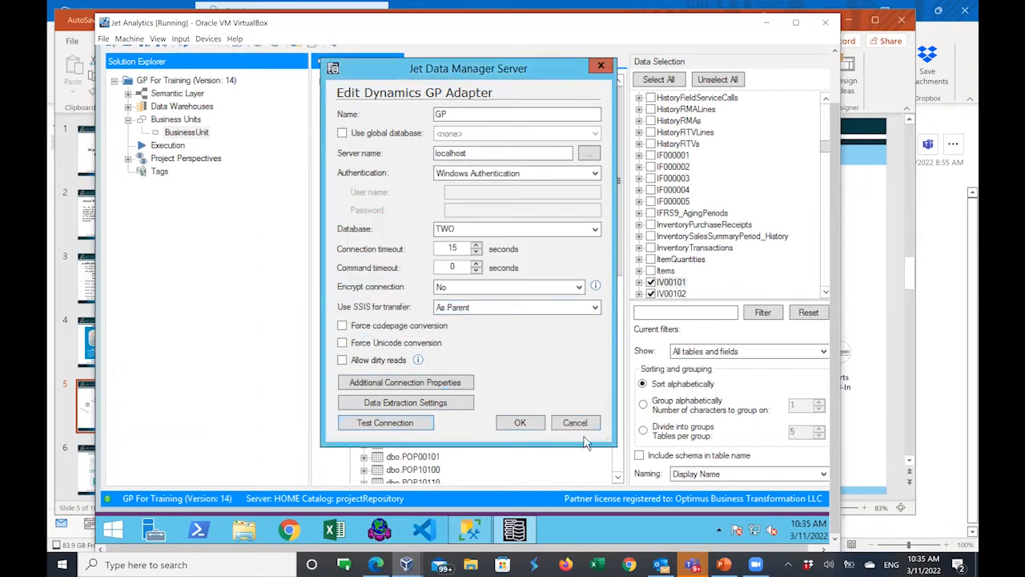
{"action": "left_click", "coordinate": [577, 424]}
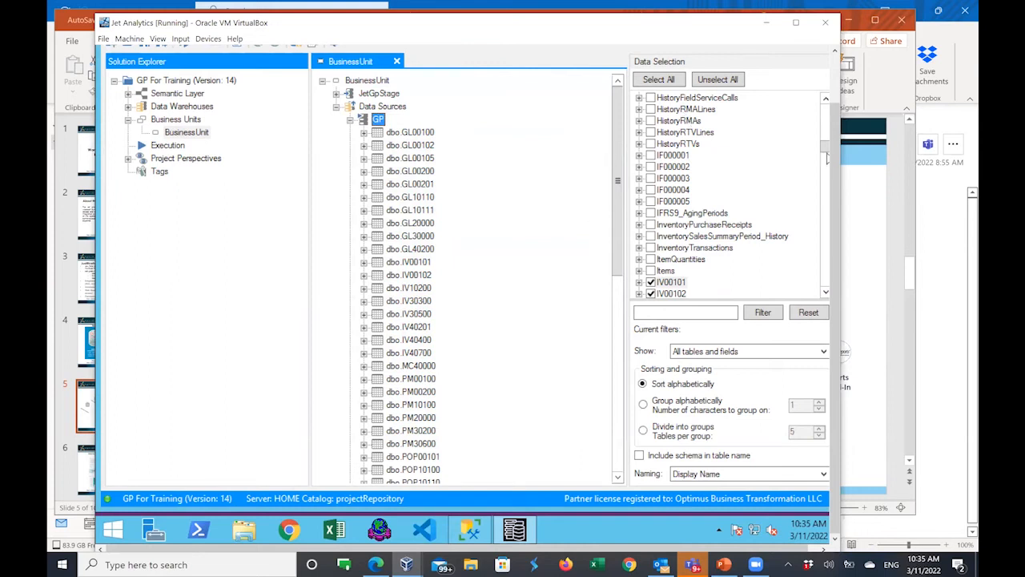
Step: Reopen the Dynamics GP adapter settings of the GP data source, review them and cancel out
{"action": "left_click_drag", "start_coordinate": [836, 148], "coordinate": [837, 98]}
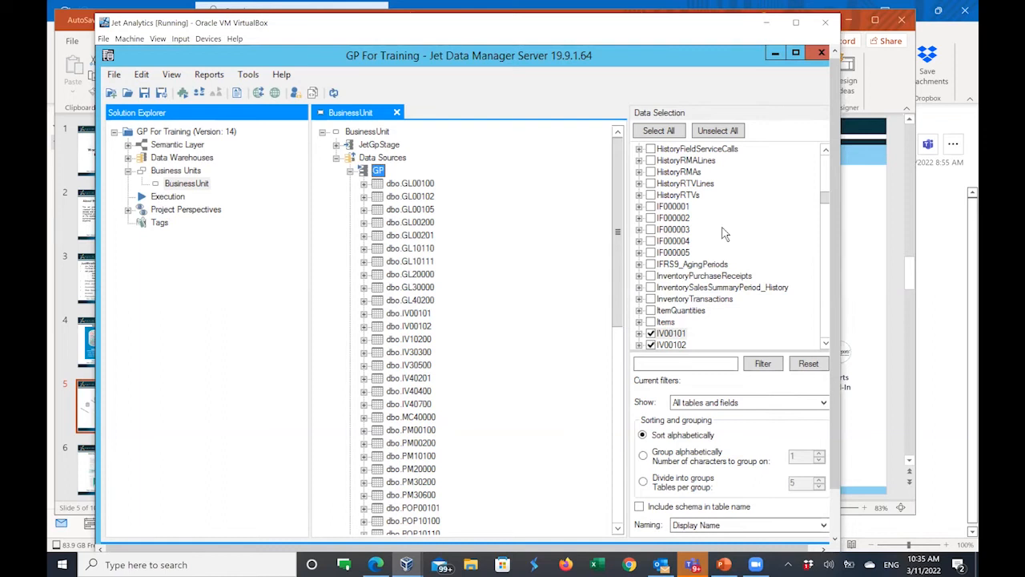
{"action": "right_click", "coordinate": [373, 176]}
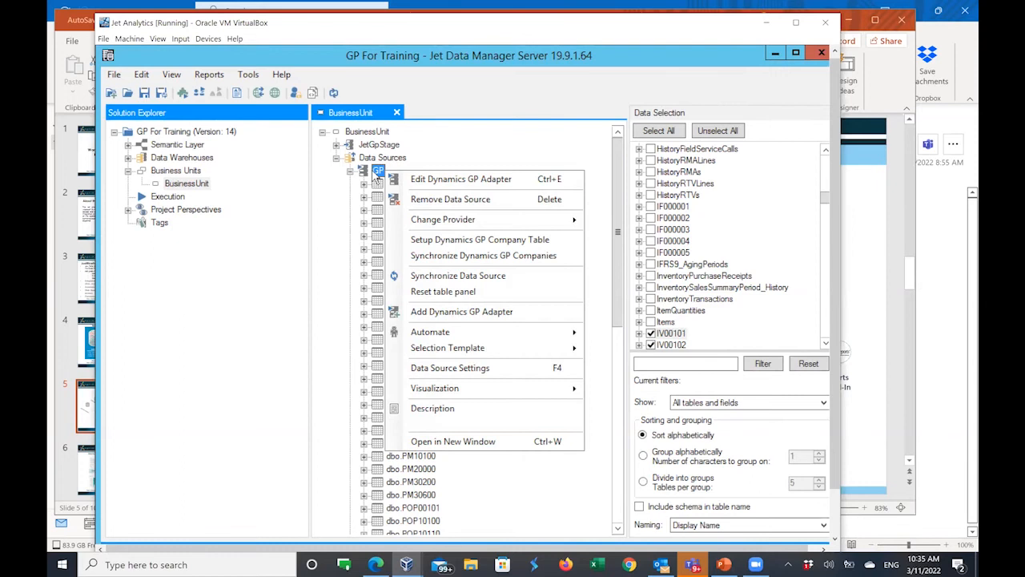
{"action": "left_click", "coordinate": [450, 183]}
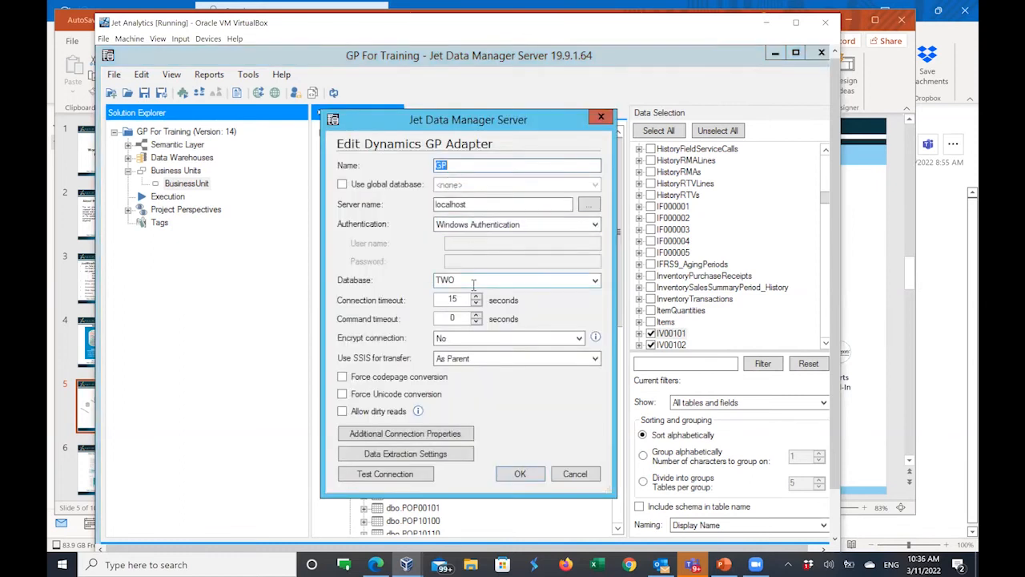
{"action": "left_click", "coordinate": [574, 474]}
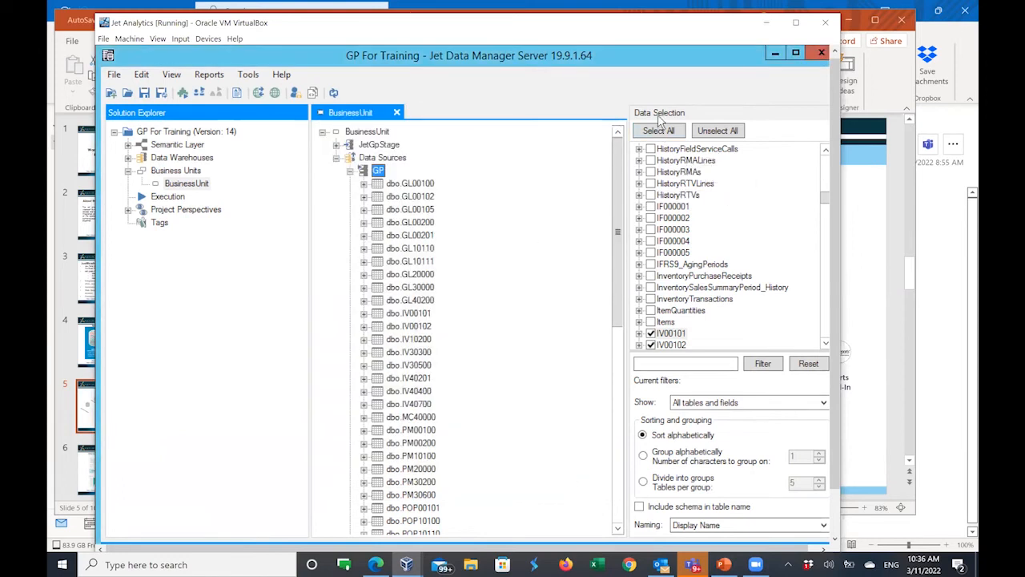
Step: Look through the source tables available for data selection and expand GL00102 to view its fields
{"action": "left_click", "coordinate": [661, 118]}
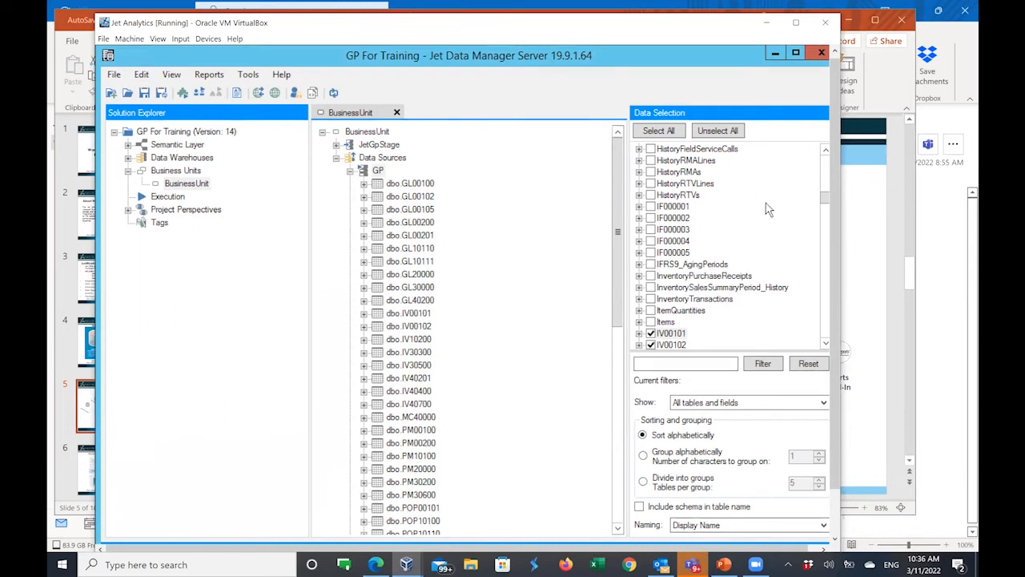
{"action": "mouse_move", "coordinate": [824, 198]}
{"action": "left_mouse_down"}
{"action": "mouse_move", "coordinate": [826, 162]}
{"action": "mouse_move", "coordinate": [826, 178]}
{"action": "left_mouse_up"}
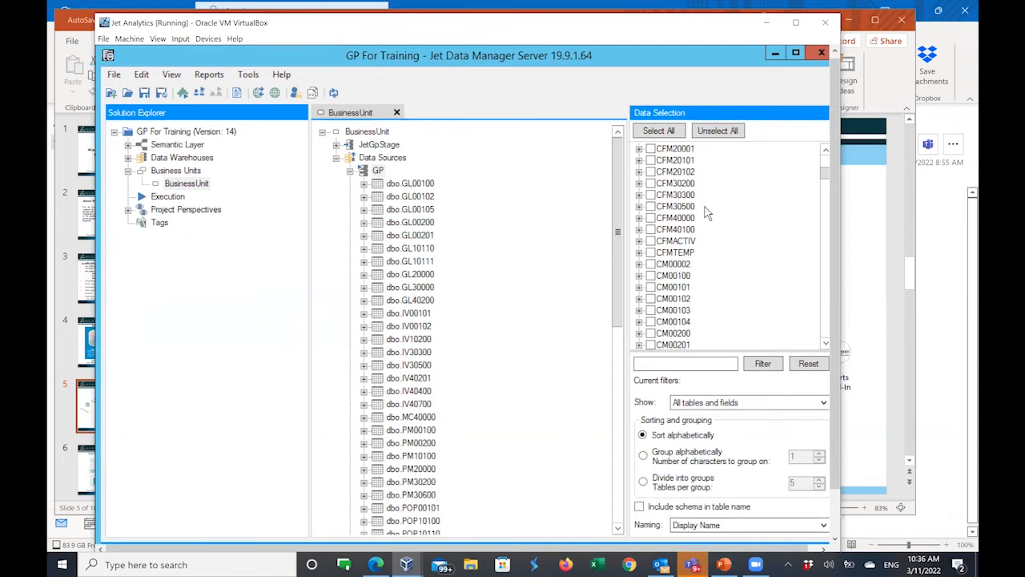
{"action": "left_click_drag", "start_coordinate": [828, 179], "coordinate": [827, 165]}
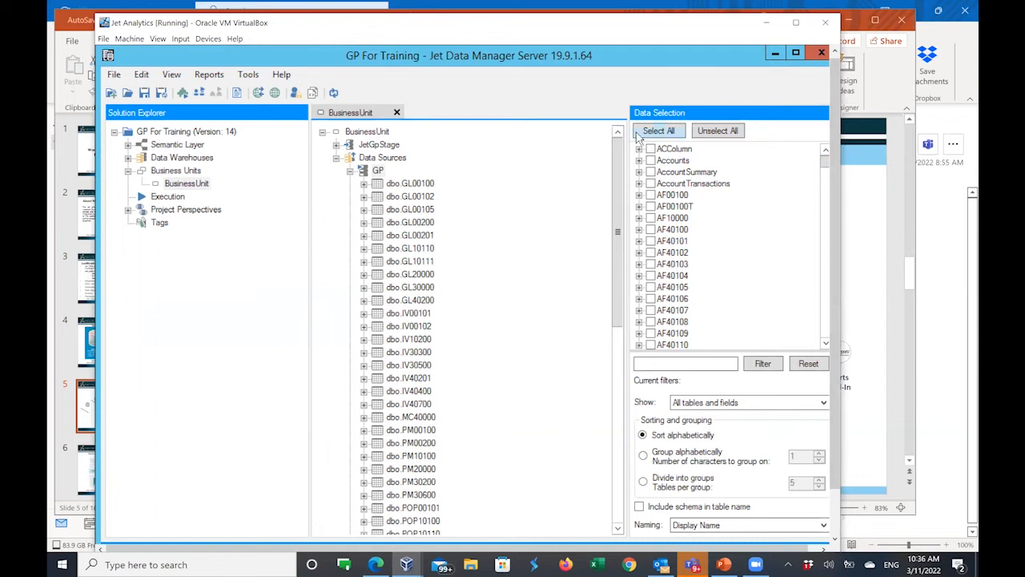
{"action": "left_click", "coordinate": [825, 173]}
{"action": "left_click_drag", "start_coordinate": [824, 173], "coordinate": [825, 187]}
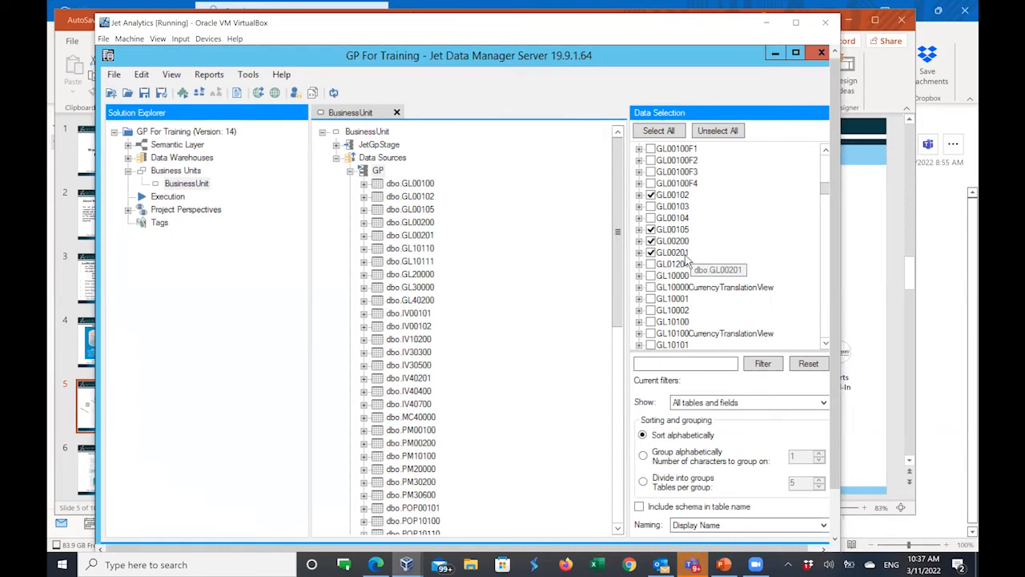
{"action": "left_click", "coordinate": [639, 195]}
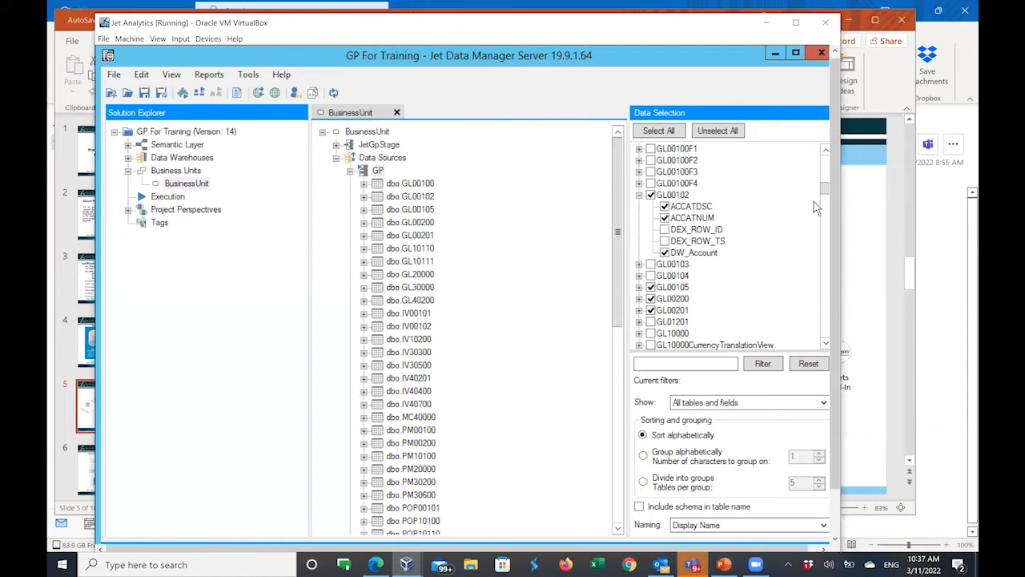
Step: Expand the POP10100 source table in the data selection and examine which of its fields are selected
{"action": "left_click_drag", "start_coordinate": [826, 197], "coordinate": [825, 233]}
{"action": "scroll", "coordinate": [765, 252], "scroll_direction": "down", "scroll_amount": 3}
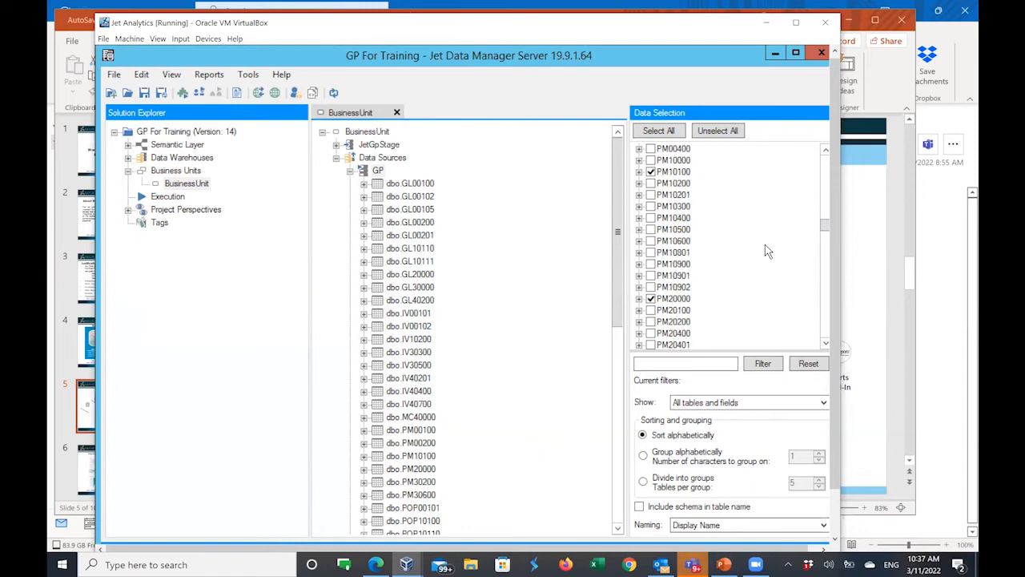
{"action": "scroll", "coordinate": [767, 255], "scroll_direction": "down", "scroll_amount": 3}
{"action": "scroll", "coordinate": [768, 255], "scroll_direction": "down", "scroll_amount": 3}
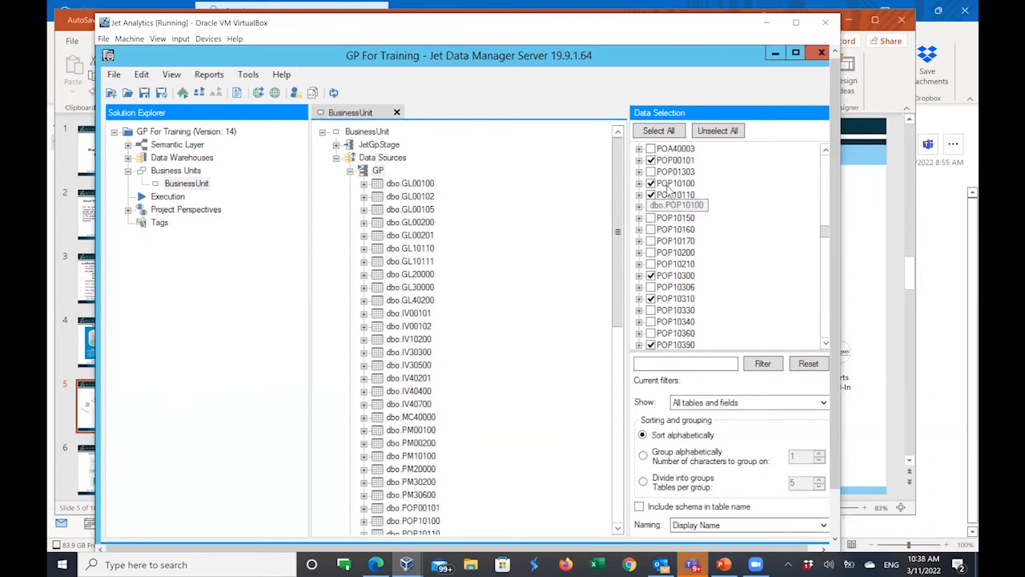
{"action": "left_click", "coordinate": [639, 183]}
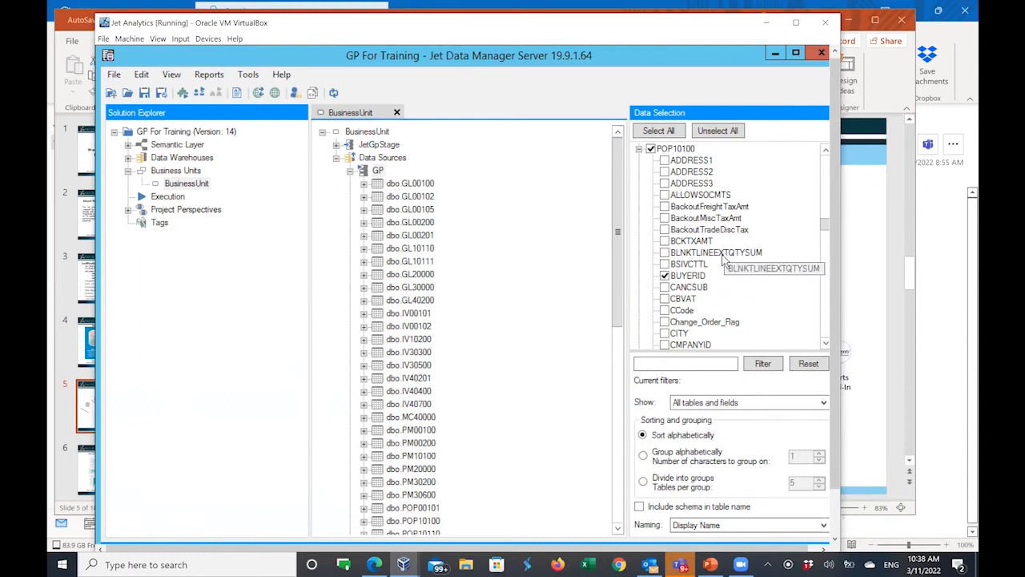
{"action": "scroll", "coordinate": [726, 256], "scroll_direction": "down", "scroll_amount": 2}
{"action": "scroll", "coordinate": [729, 269], "scroll_direction": "down", "scroll_amount": 4}
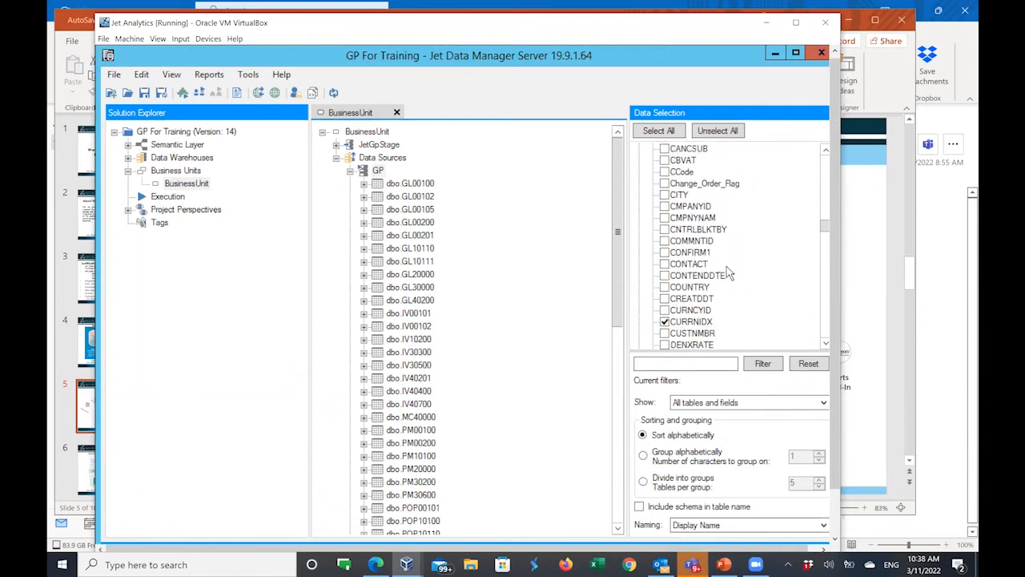
{"action": "scroll", "coordinate": [728, 274], "scroll_direction": "down", "scroll_amount": 1}
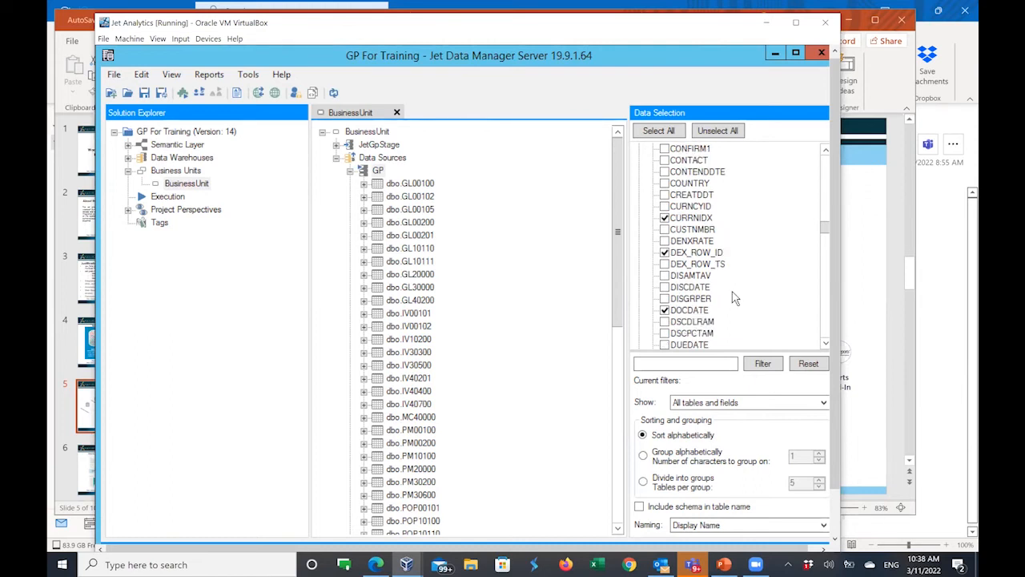
{"action": "scroll", "coordinate": [736, 298], "scroll_direction": "up", "scroll_amount": 1}
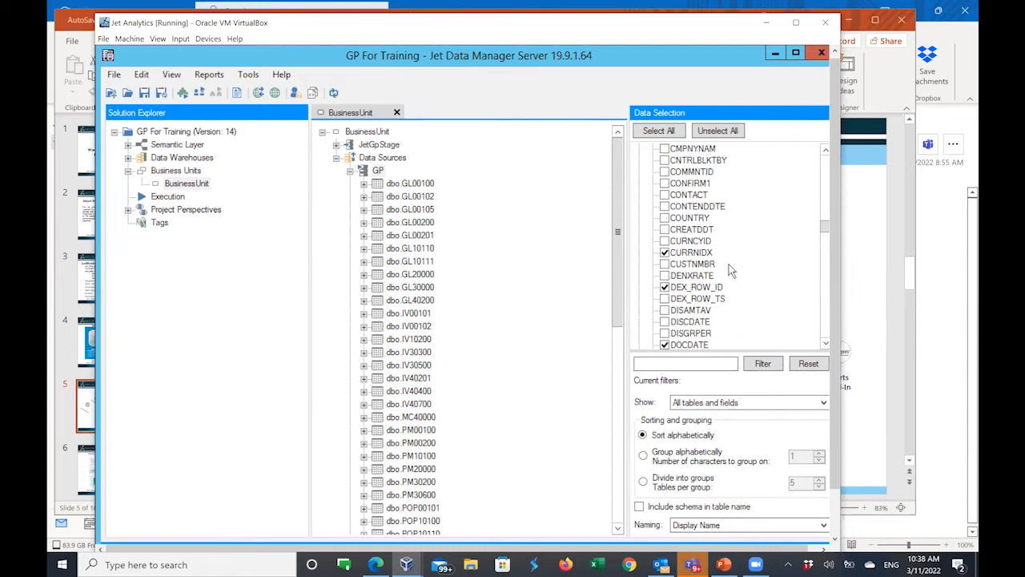
{"action": "scroll", "coordinate": [717, 273], "scroll_direction": "down", "scroll_amount": 2}
{"action": "scroll", "coordinate": [717, 272], "scroll_direction": "down", "scroll_amount": 3}
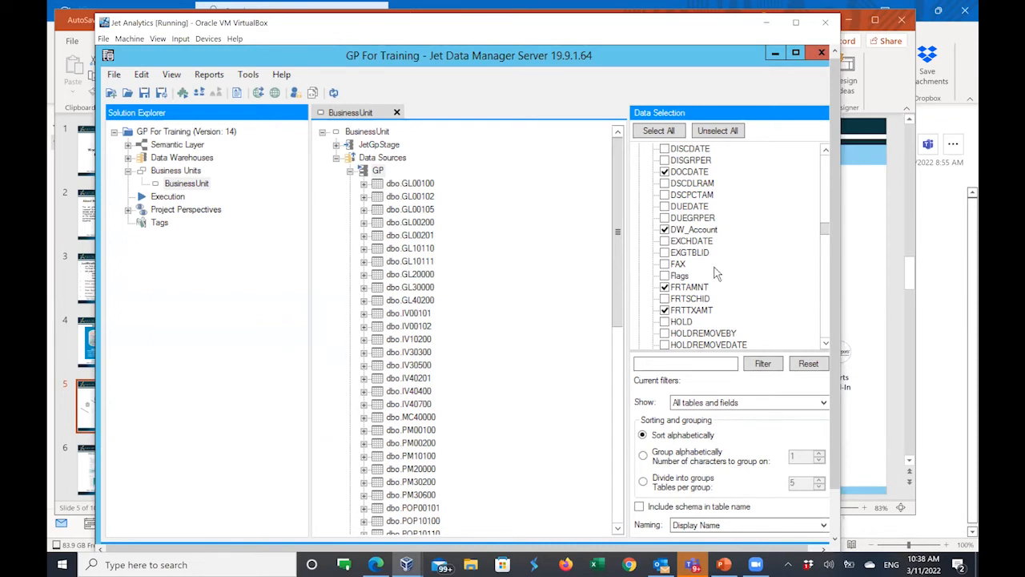
{"action": "scroll", "coordinate": [717, 273], "scroll_direction": "up", "scroll_amount": 7}
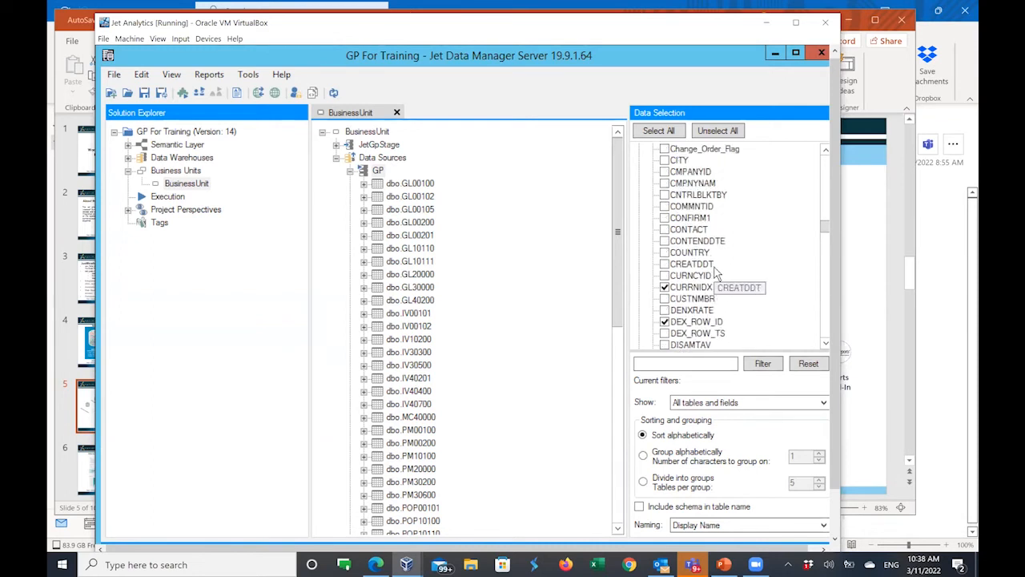
{"action": "scroll", "coordinate": [717, 273], "scroll_direction": "up", "scroll_amount": 3}
{"action": "scroll", "coordinate": [717, 272], "scroll_direction": "up", "scroll_amount": 3}
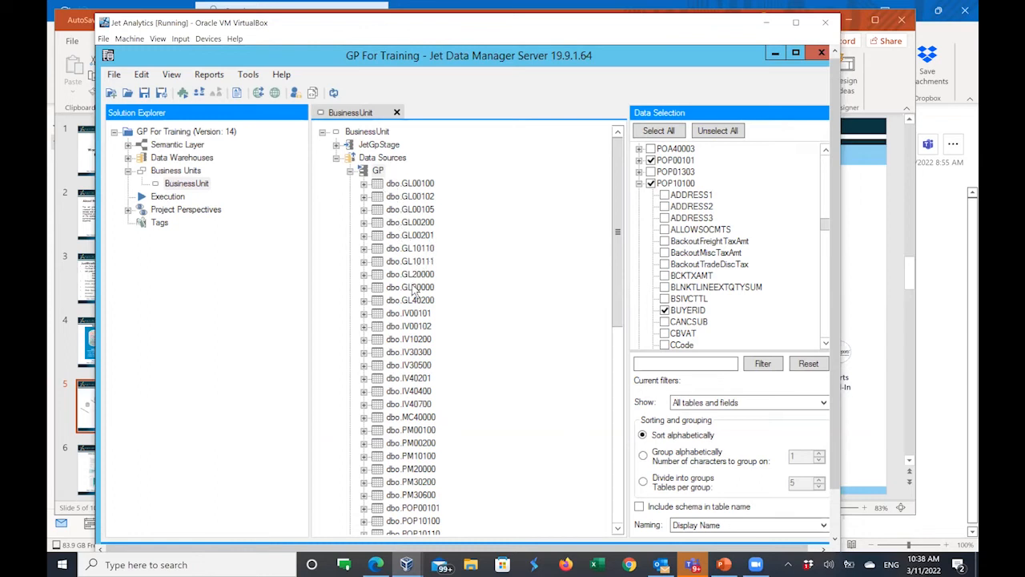
Step: Expand dbo.POP10100 under the GP data source and try to unselect its BUYERID field, declining the removal
{"action": "left_click_drag", "start_coordinate": [617, 290], "coordinate": [613, 396]}
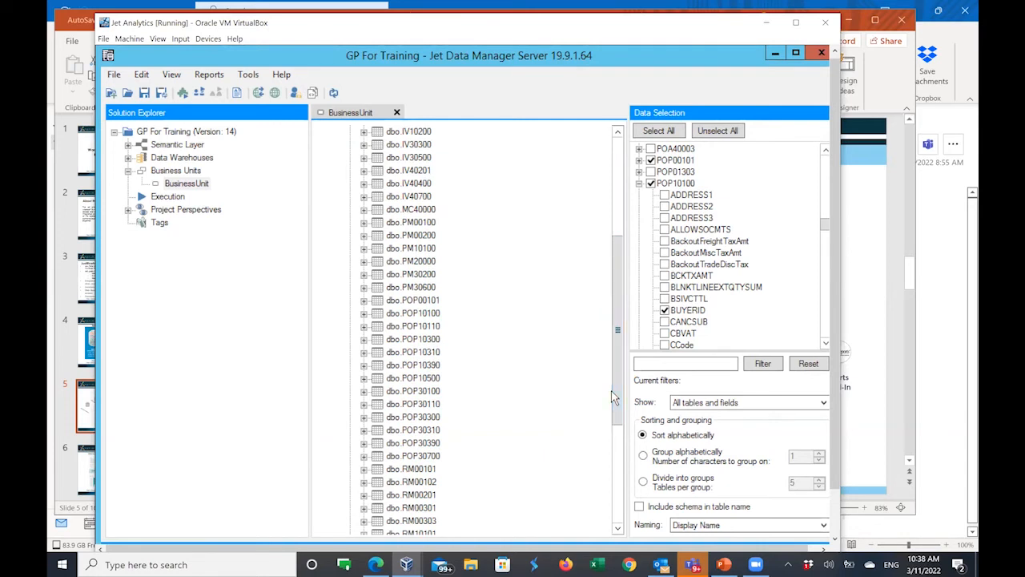
{"action": "left_click", "coordinate": [364, 314]}
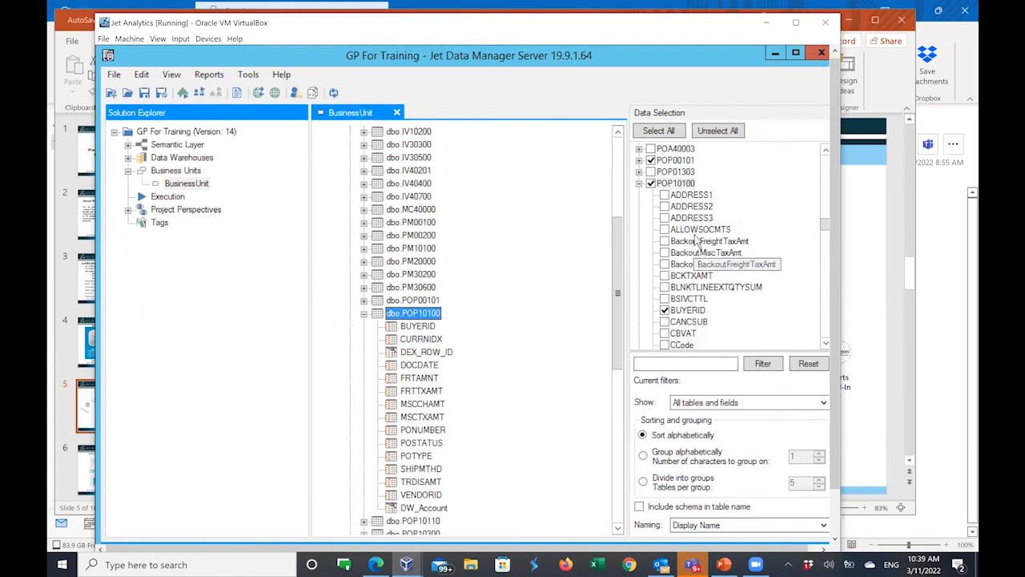
{"action": "left_click", "coordinate": [665, 312]}
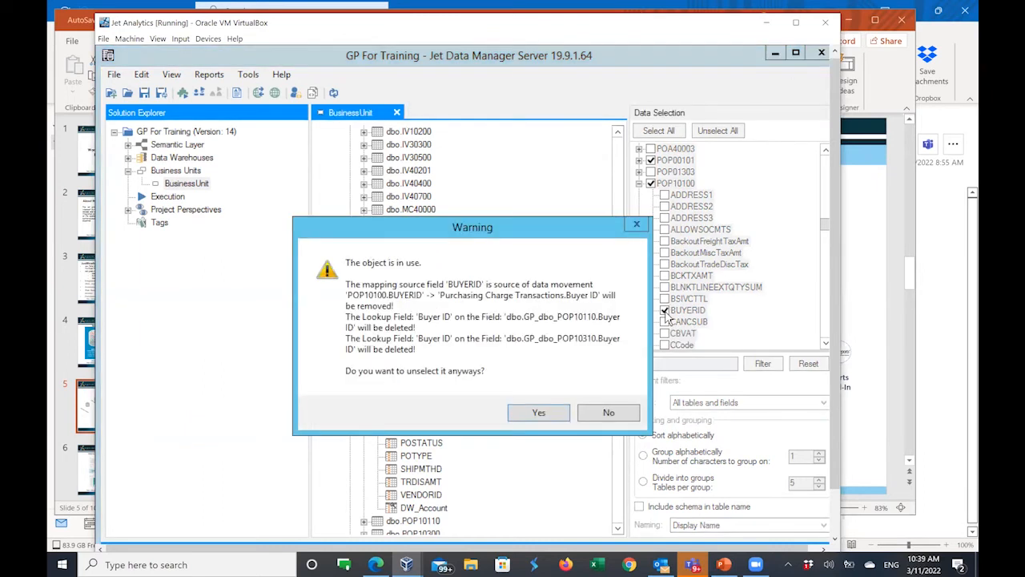
{"action": "left_click", "coordinate": [616, 424]}
Step: Try to unselect the DOCDATE field of POP10100 in the data selection, declining the removal
{"action": "scroll", "coordinate": [752, 298], "scroll_direction": "down", "scroll_amount": 3}
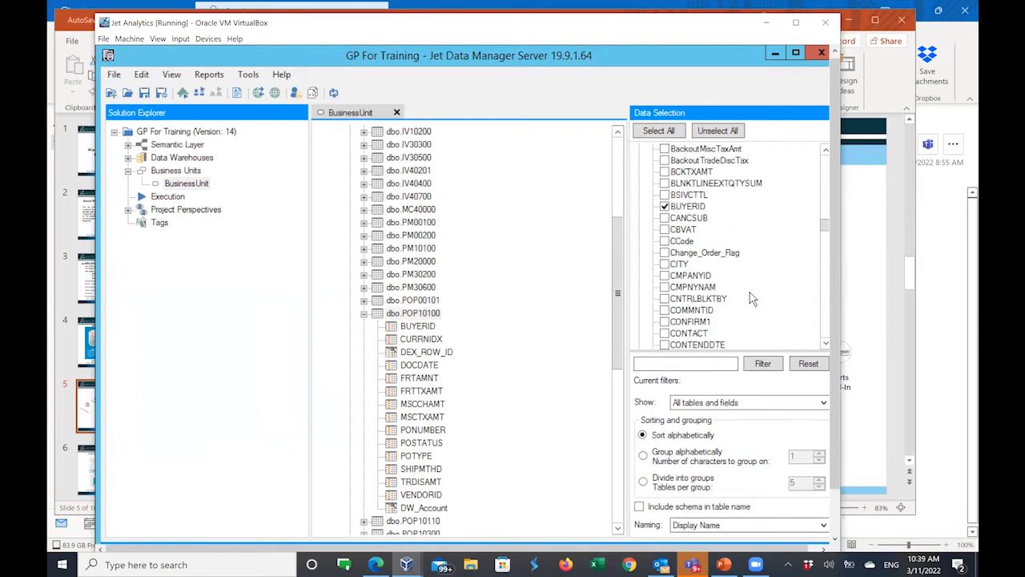
{"action": "scroll", "coordinate": [752, 298], "scroll_direction": "down", "scroll_amount": 4}
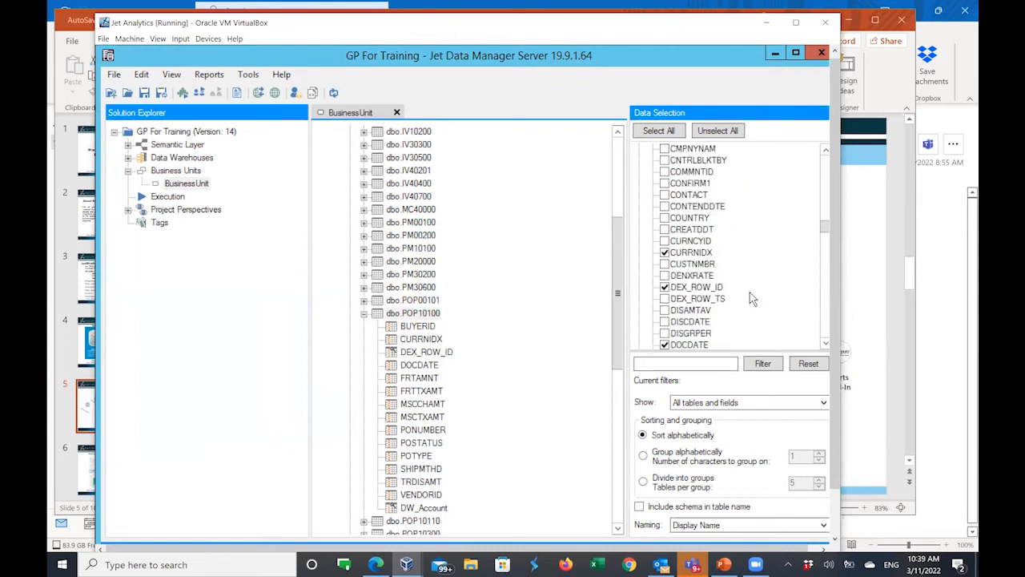
{"action": "scroll", "coordinate": [751, 298], "scroll_direction": "down", "scroll_amount": 1}
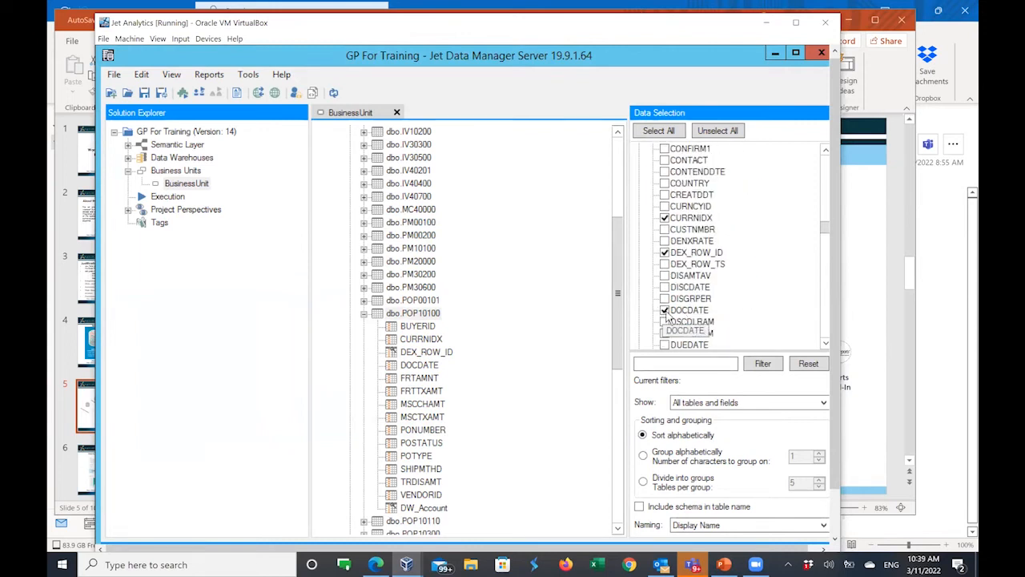
{"action": "left_click", "coordinate": [705, 311]}
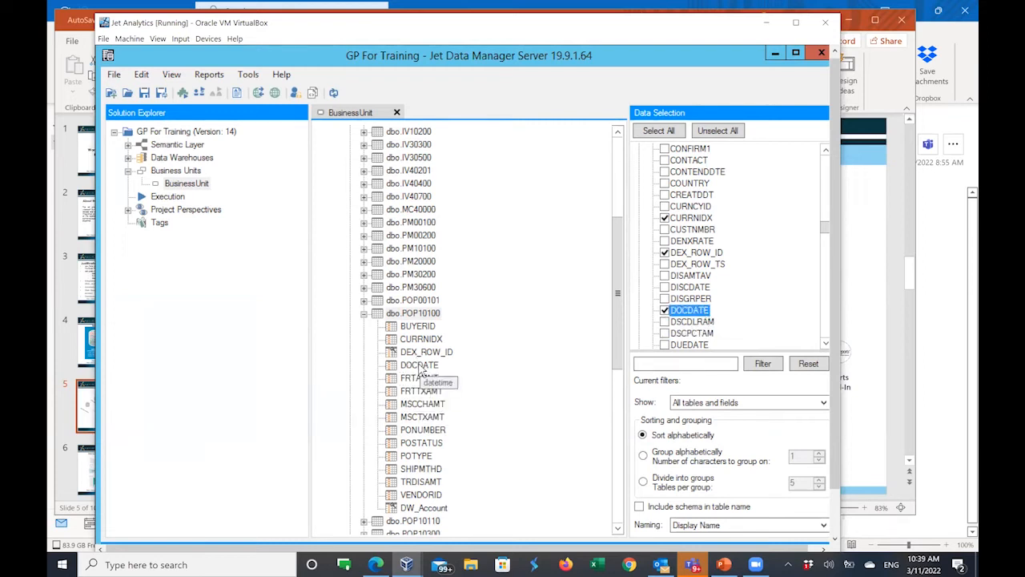
{"action": "left_click", "coordinate": [665, 310]}
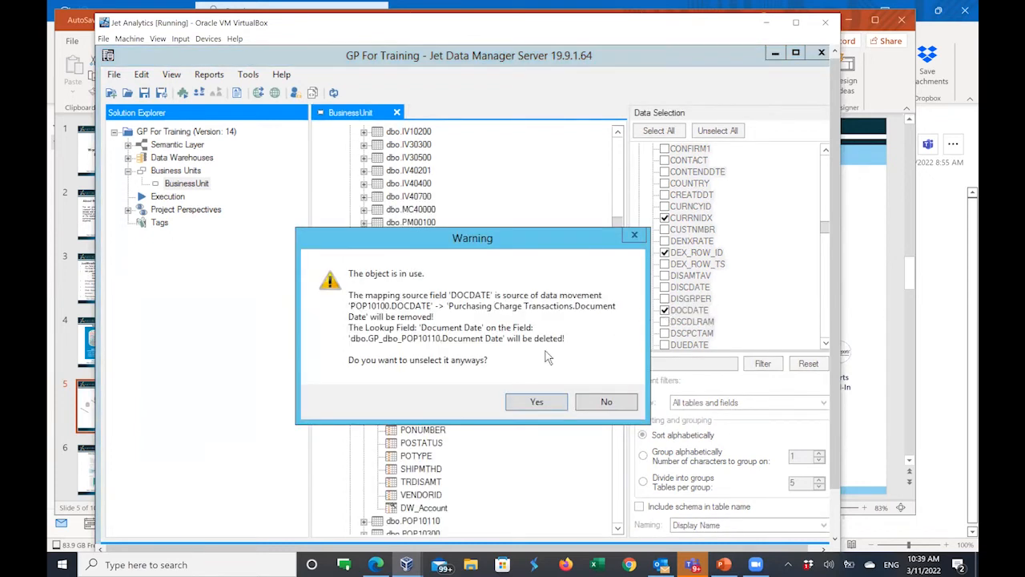
{"action": "left_click", "coordinate": [604, 403]}
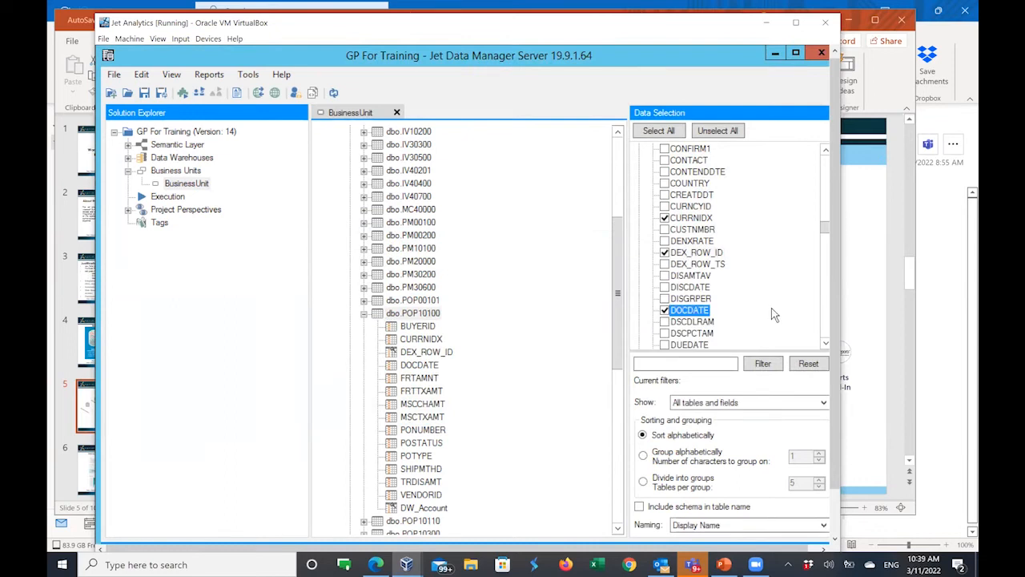
Step: Try to unselect the FRTTXAMT field of POP10100, declining the removal
{"action": "scroll", "coordinate": [763, 311], "scroll_direction": "down", "scroll_amount": 3}
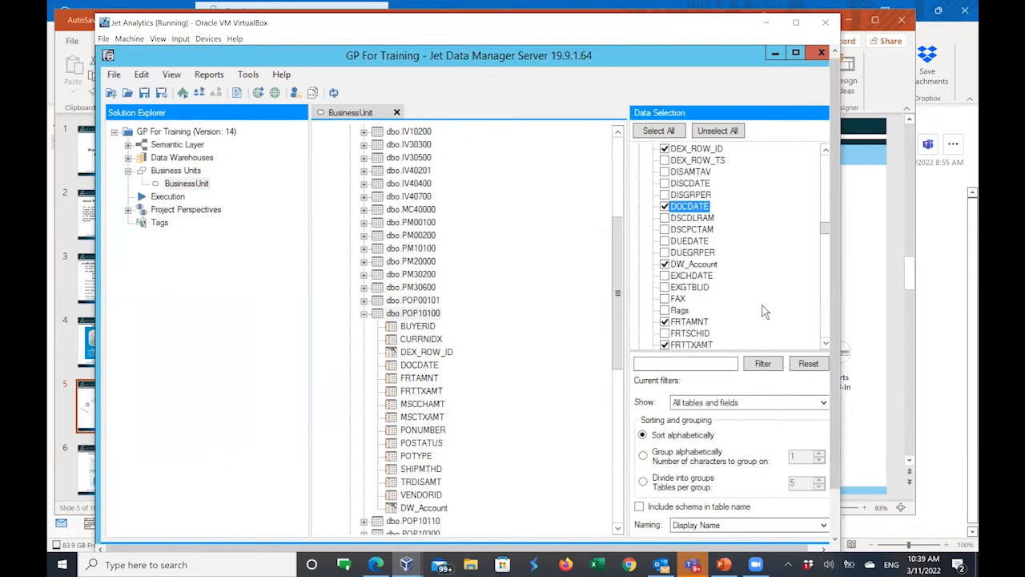
{"action": "scroll", "coordinate": [764, 312], "scroll_direction": "down", "scroll_amount": 1}
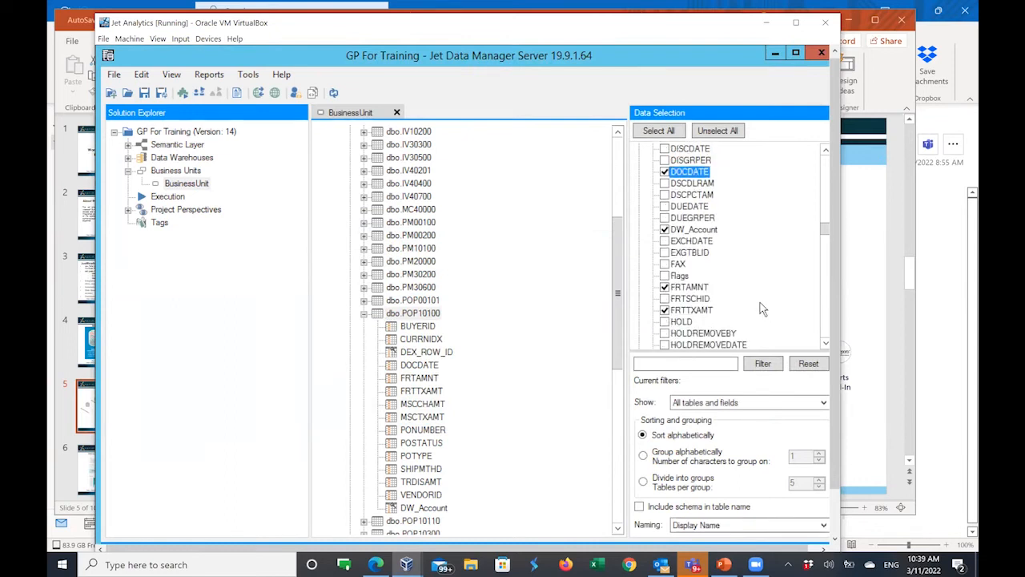
{"action": "left_click", "coordinate": [665, 310]}
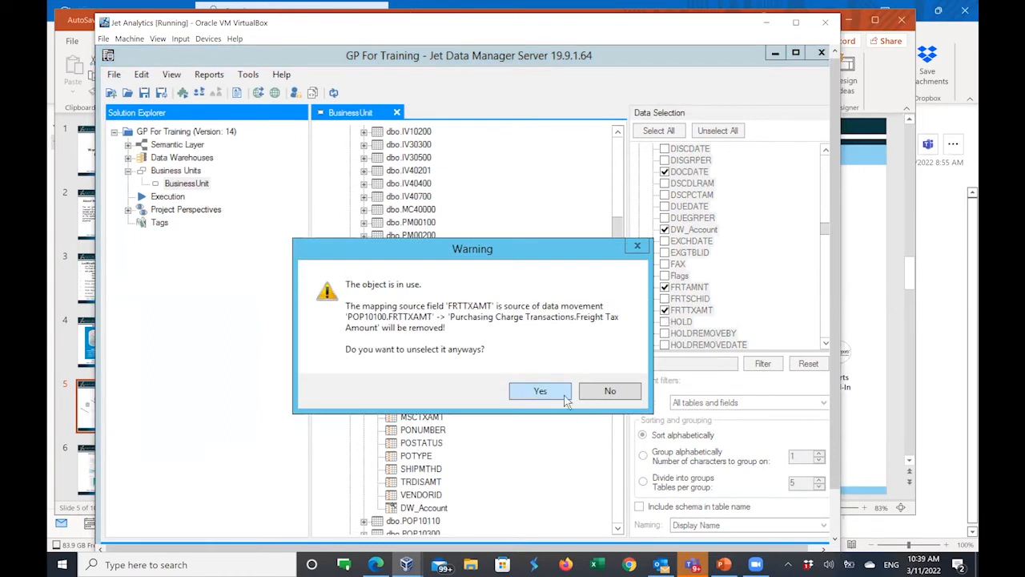
{"action": "left_click", "coordinate": [611, 391]}
Step: Try to unselect the MSCCHAMT field of POP10100, declining the removal
{"action": "scroll", "coordinate": [763, 281], "scroll_direction": "down", "scroll_amount": 2}
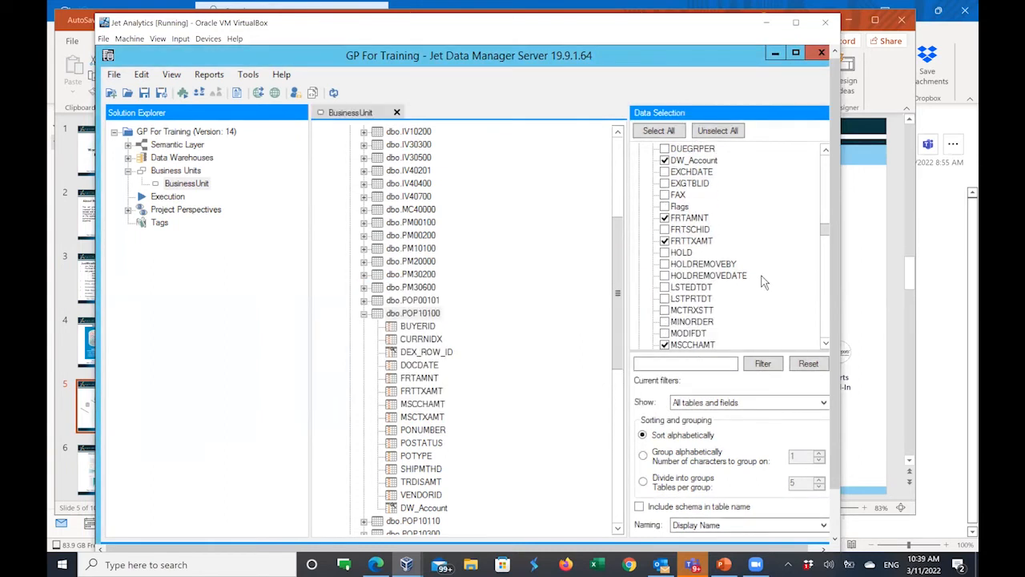
{"action": "scroll", "coordinate": [764, 280], "scroll_direction": "down", "scroll_amount": 3}
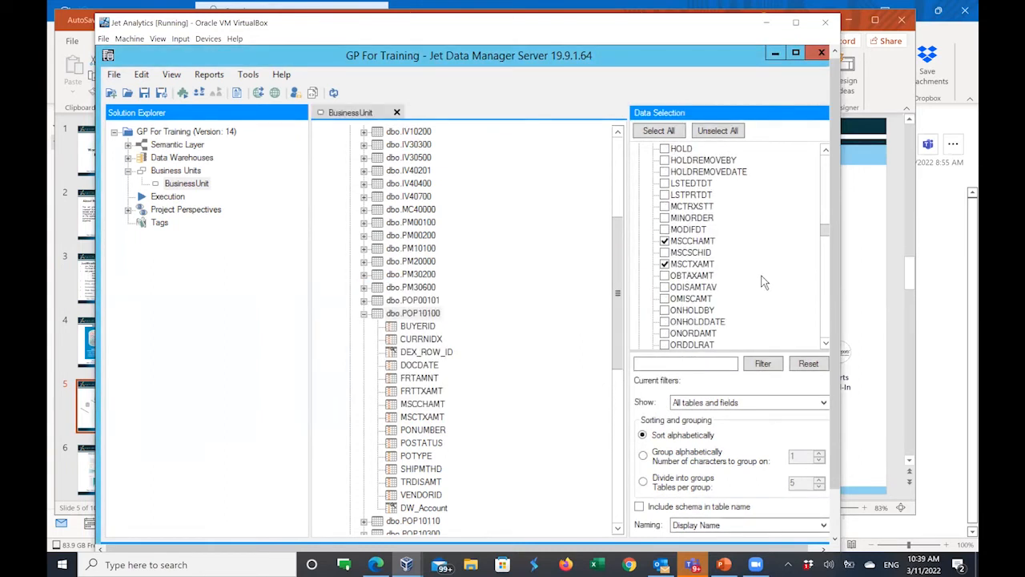
{"action": "scroll", "coordinate": [764, 280], "scroll_direction": "down", "scroll_amount": 5}
{"action": "scroll", "coordinate": [763, 281], "scroll_direction": "up", "scroll_amount": 5}
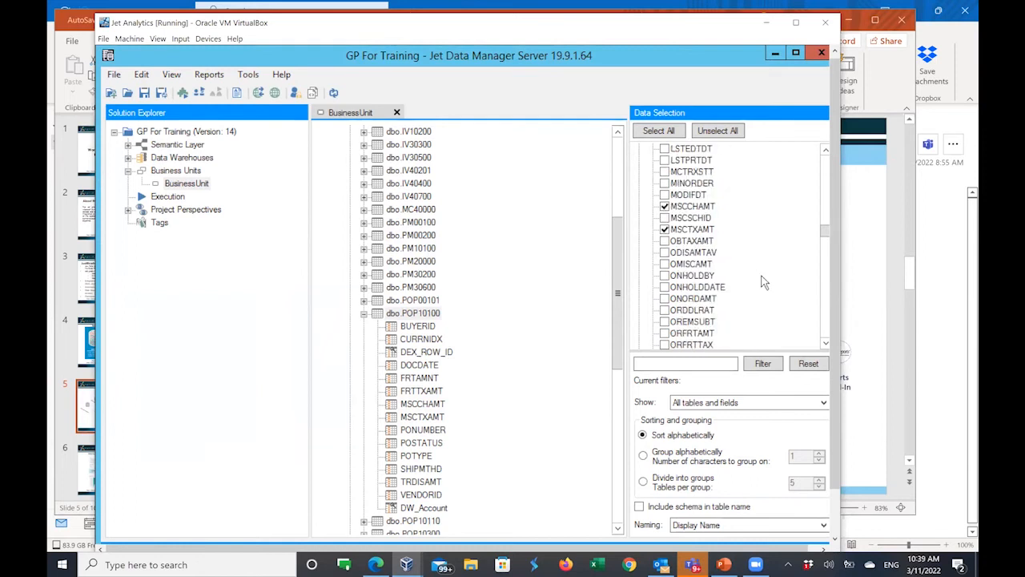
{"action": "left_click", "coordinate": [665, 242]}
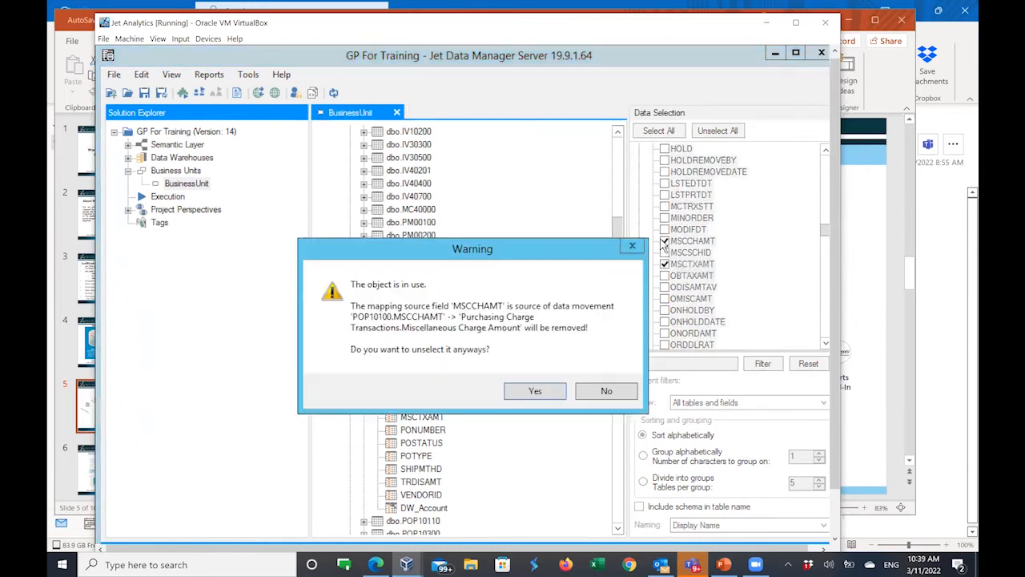
{"action": "left_click", "coordinate": [607, 391]}
Step: Add the ADDRESS1 field of POP10100 to the selected source data
{"action": "scroll", "coordinate": [735, 283], "scroll_direction": "up", "scroll_amount": 3}
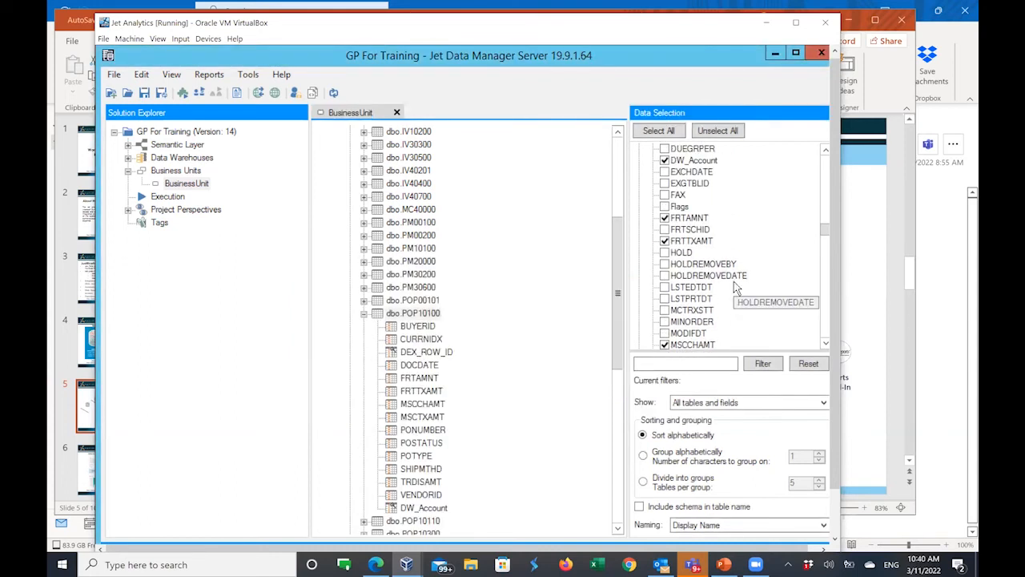
{"action": "scroll", "coordinate": [734, 281], "scroll_direction": "up", "scroll_amount": 10}
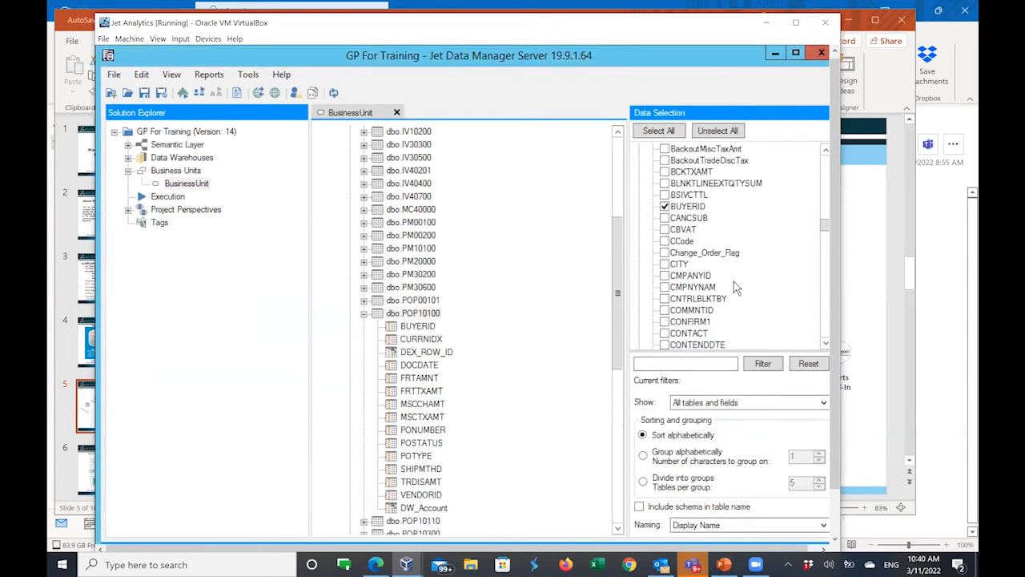
{"action": "scroll", "coordinate": [734, 287], "scroll_direction": "up", "scroll_amount": 1}
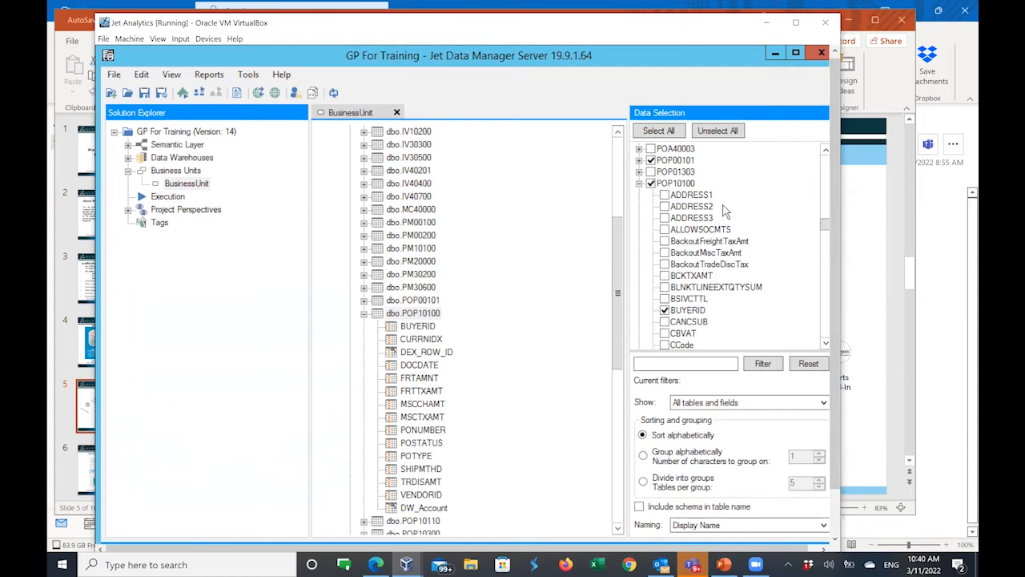
{"action": "left_click", "coordinate": [665, 194]}
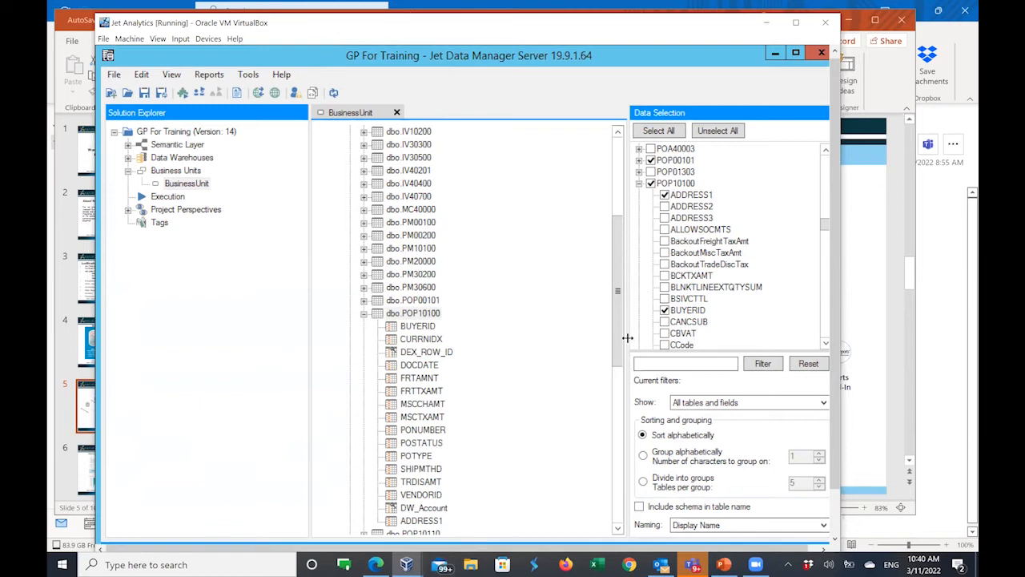
{"action": "scroll", "coordinate": [620, 362], "scroll_direction": "down", "scroll_amount": 1}
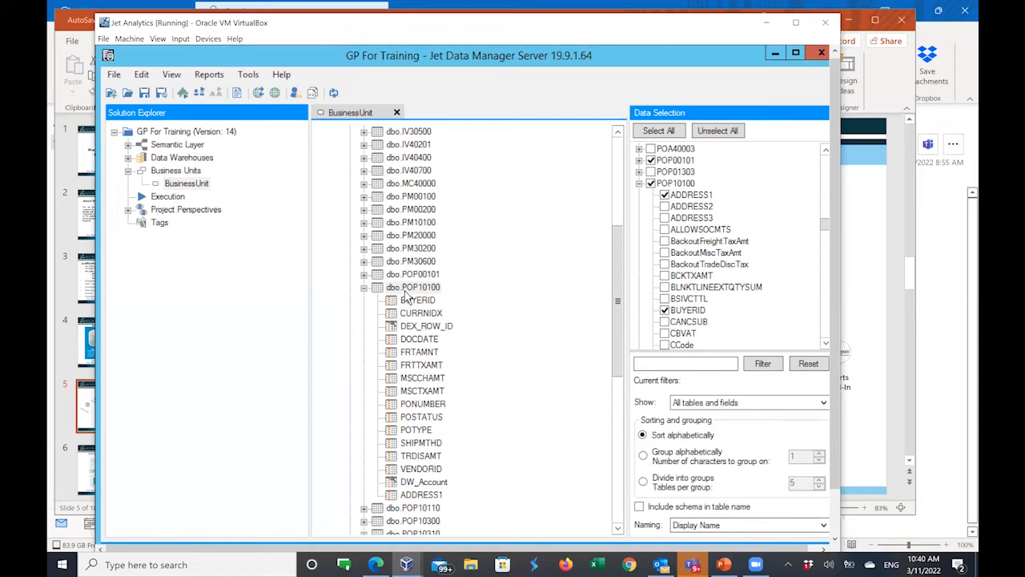
{"action": "right_click", "coordinate": [410, 288]}
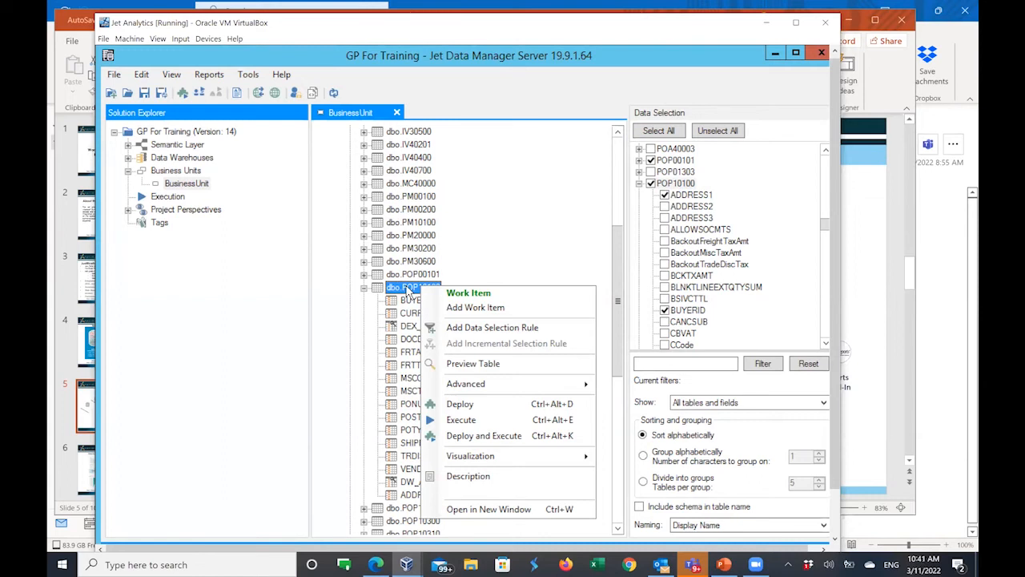
{"action": "left_click", "coordinate": [478, 269]}
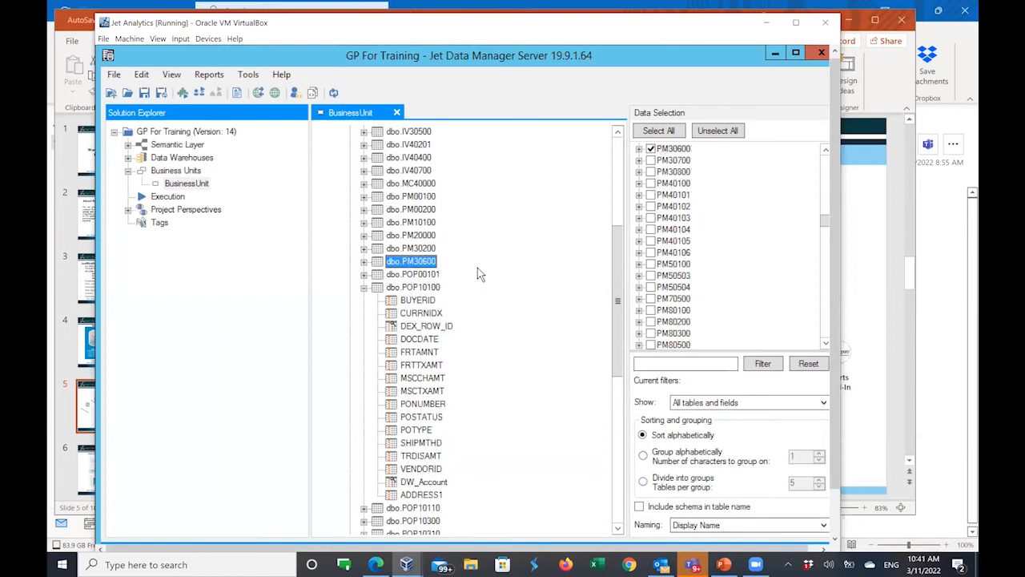
{"action": "left_click", "coordinate": [414, 293]}
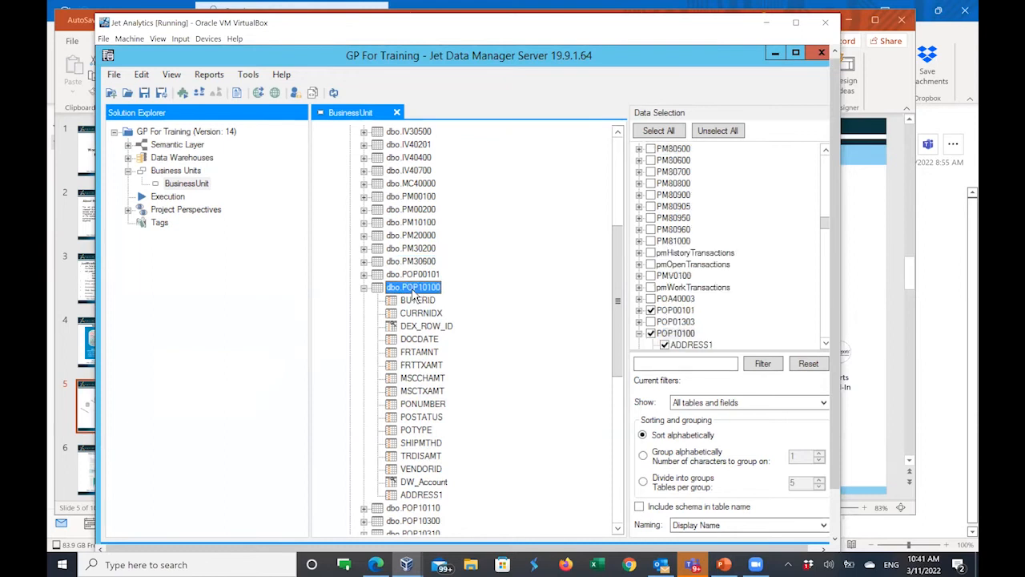
{"action": "right_click", "coordinate": [415, 293]}
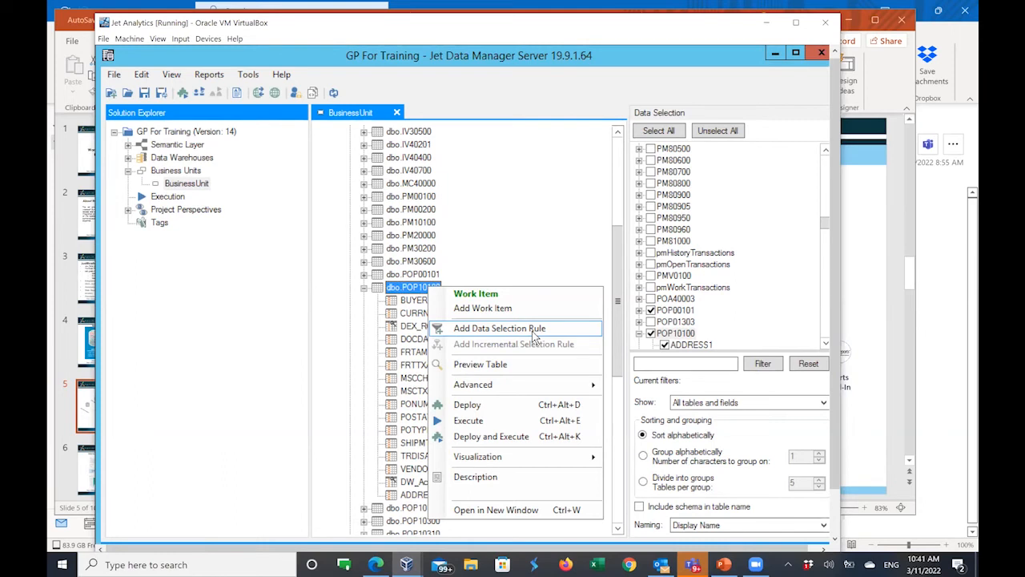
{"action": "left_click", "coordinate": [539, 247]}
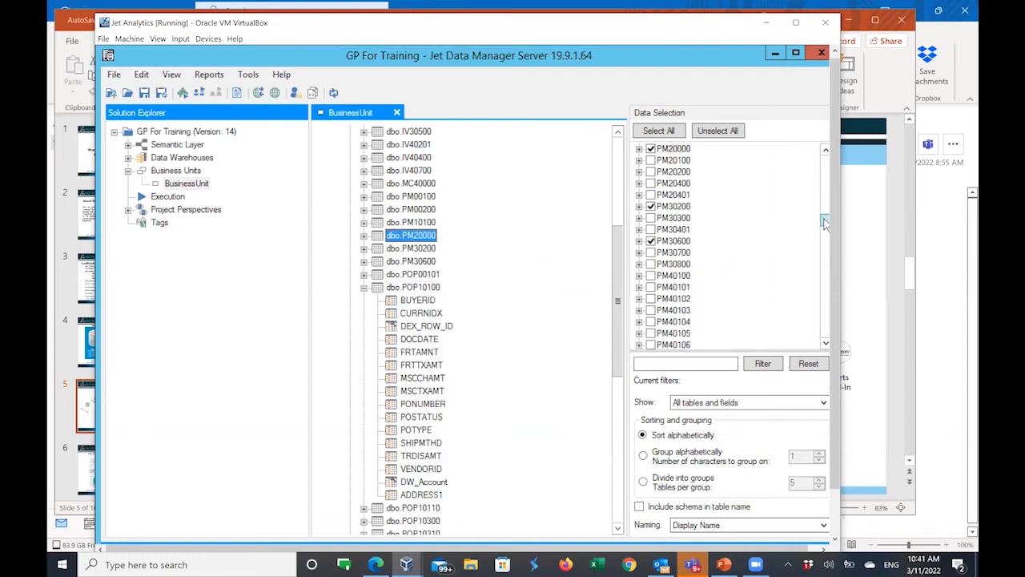
Step: Preview the data of the POP10100 source table, look across its columns including PONUMBER and POTYPE, and close the preview
{"action": "left_click", "coordinate": [414, 287]}
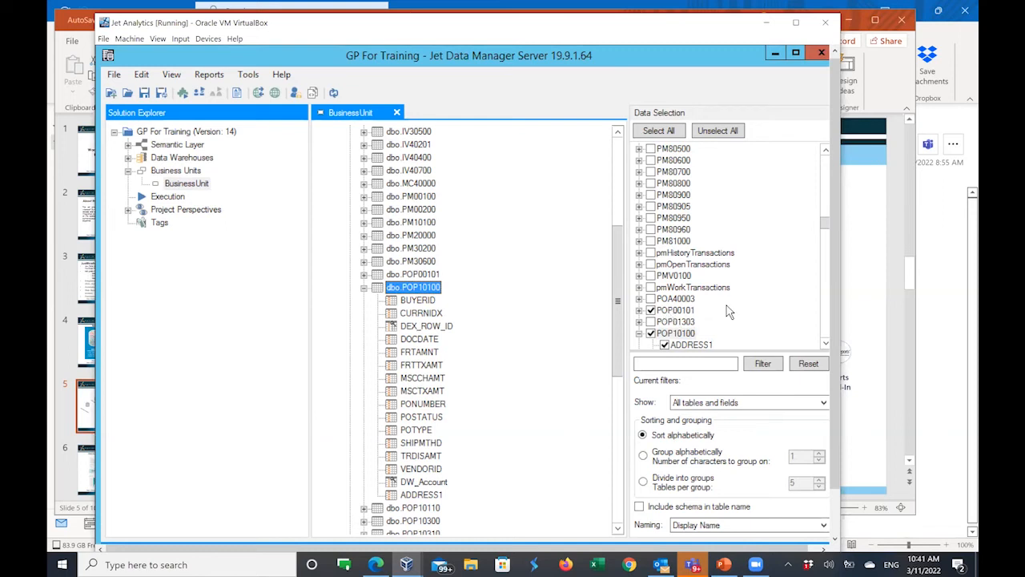
{"action": "right_click", "coordinate": [664, 333]}
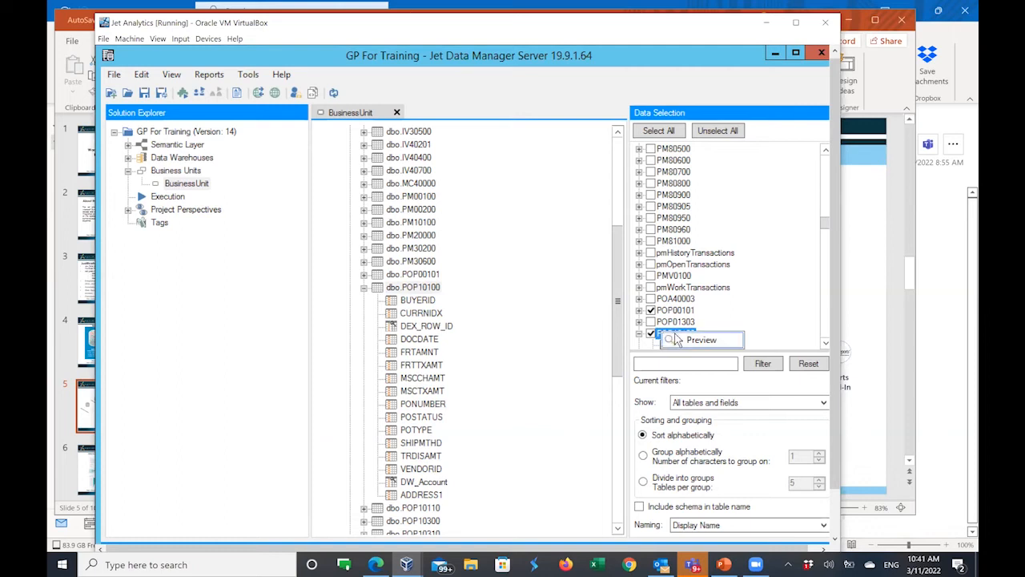
{"action": "left_click", "coordinate": [695, 342]}
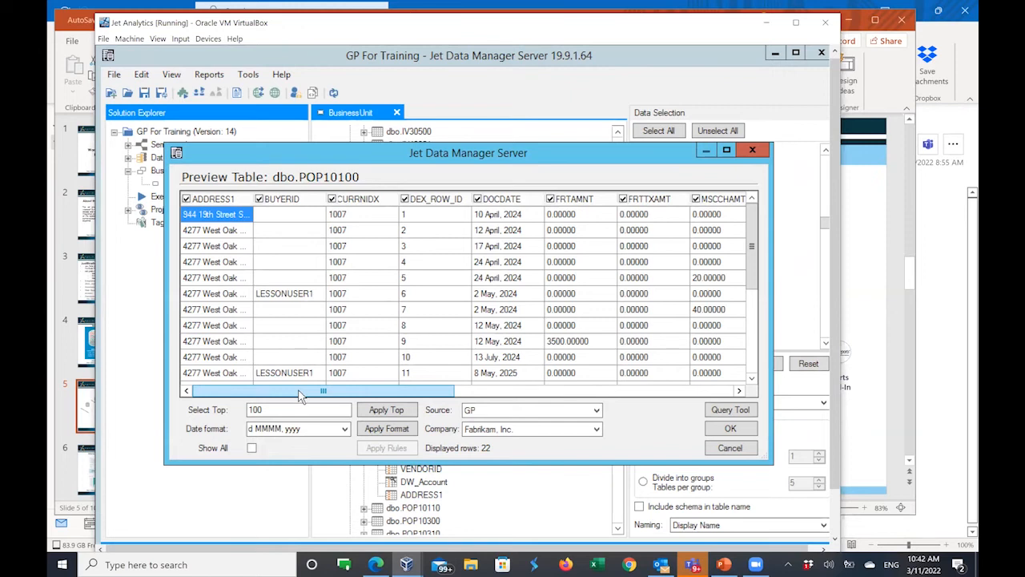
{"action": "left_click_drag", "start_coordinate": [300, 396], "coordinate": [473, 397]}
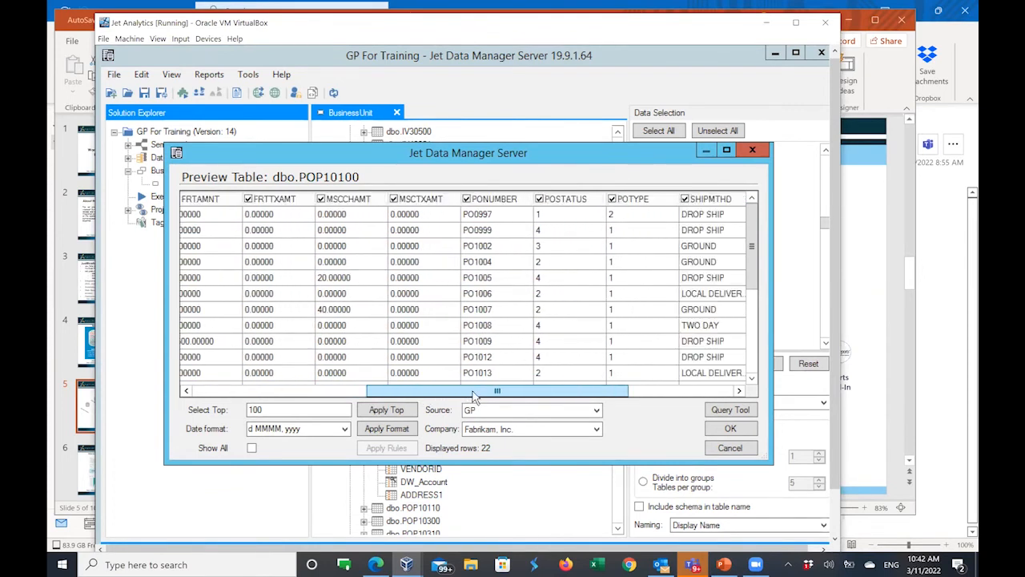
{"action": "left_click_drag", "start_coordinate": [474, 396], "coordinate": [559, 394]}
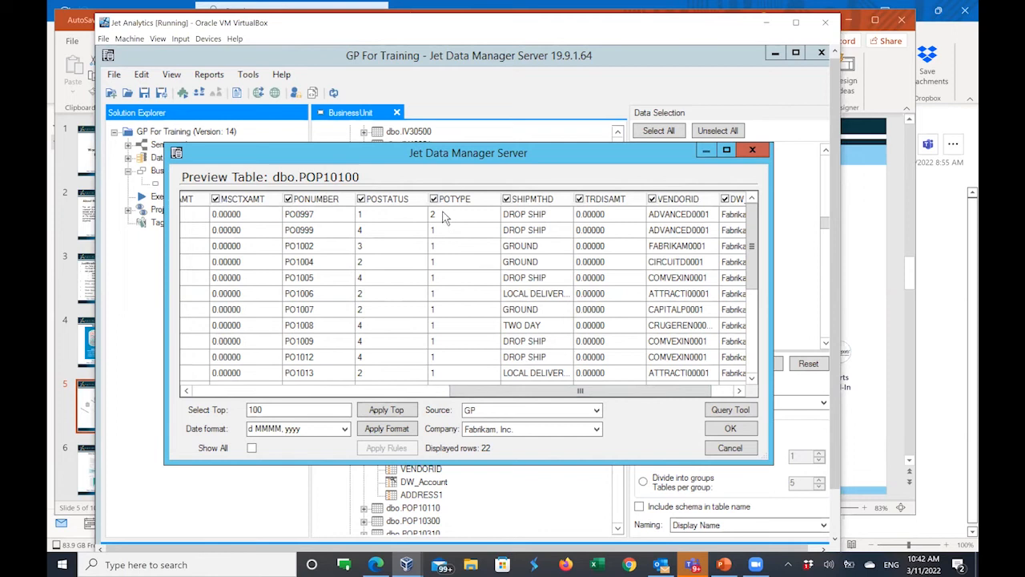
{"action": "left_click_drag", "start_coordinate": [528, 393], "coordinate": [481, 395]}
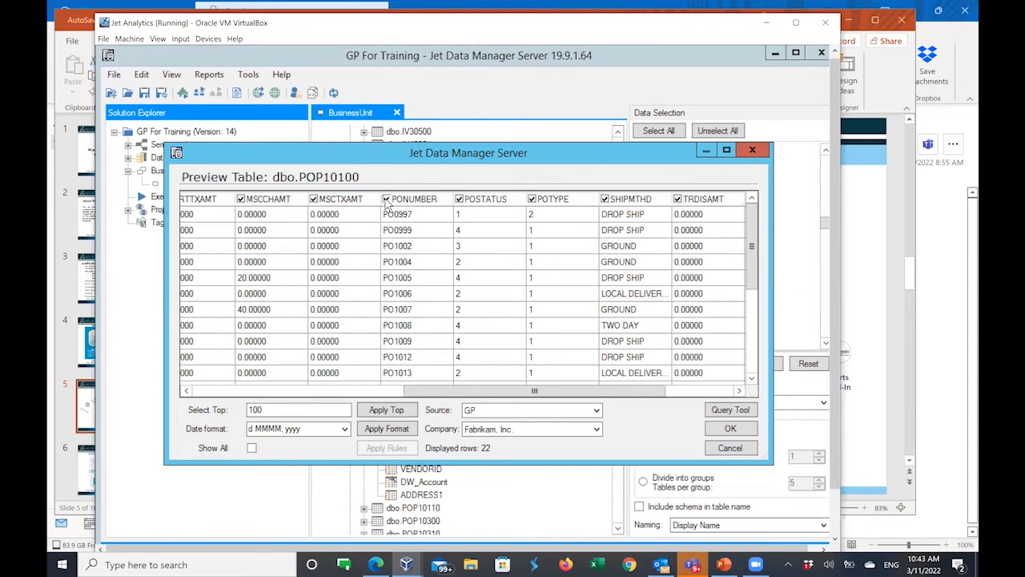
{"action": "left_click", "coordinate": [753, 151]}
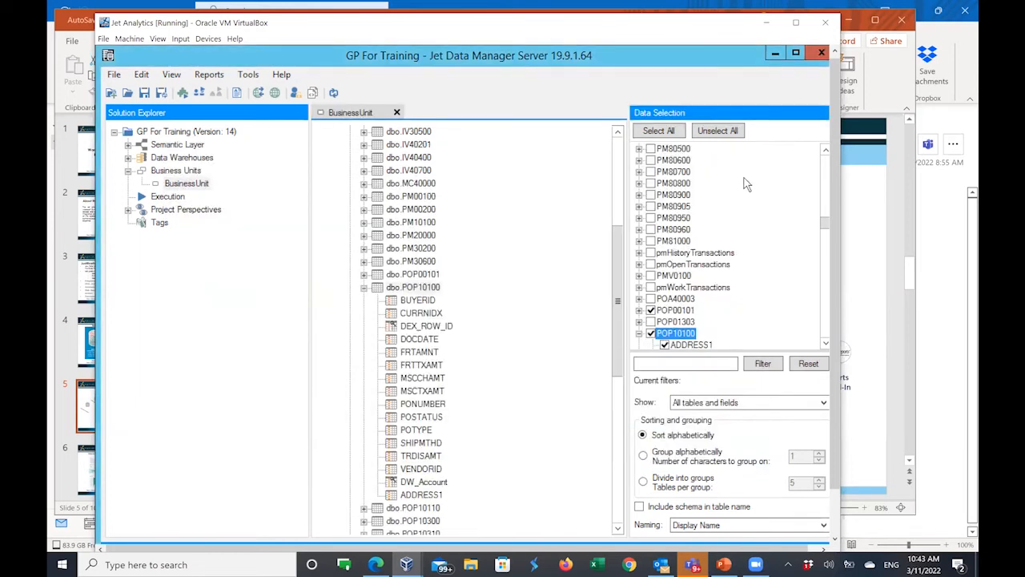
Step: Add a data selection rule to the POP10100 source table that keeps only records with PONUMBER Greater Than PO1000
{"action": "right_click", "coordinate": [411, 287]}
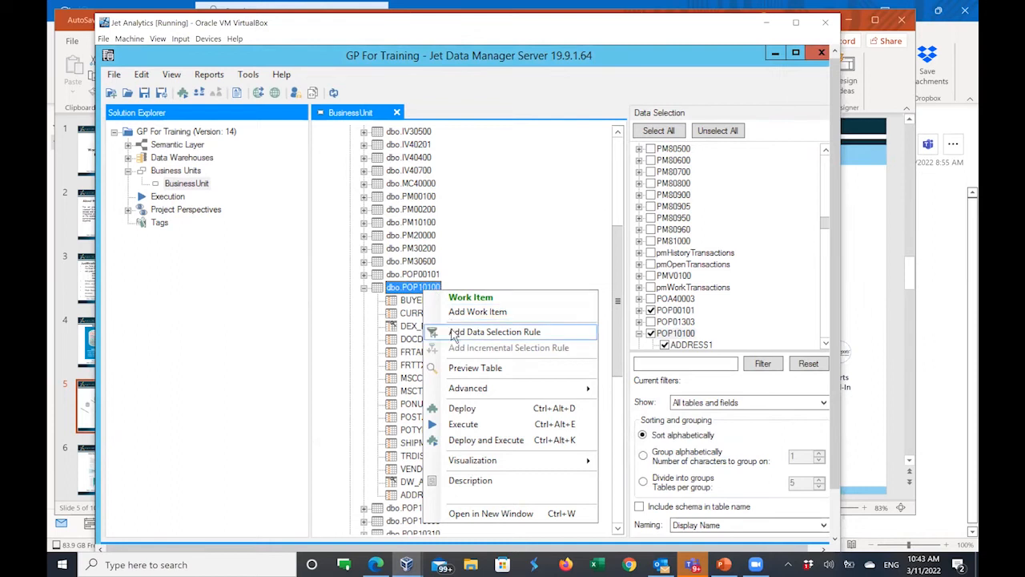
{"action": "left_click", "coordinate": [494, 332]}
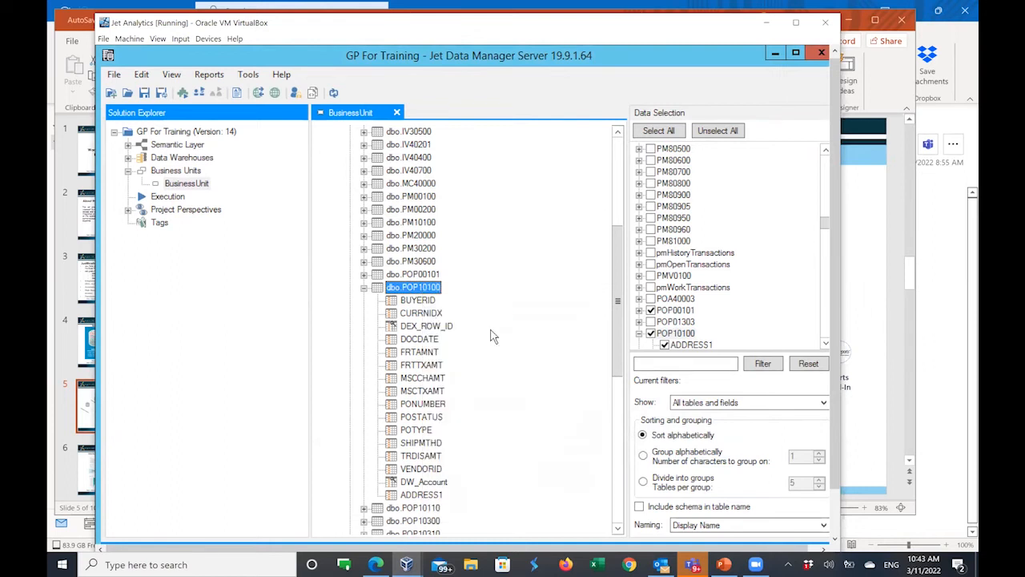
{"action": "left_click_drag", "start_coordinate": [836, 407], "coordinate": [835, 445]}
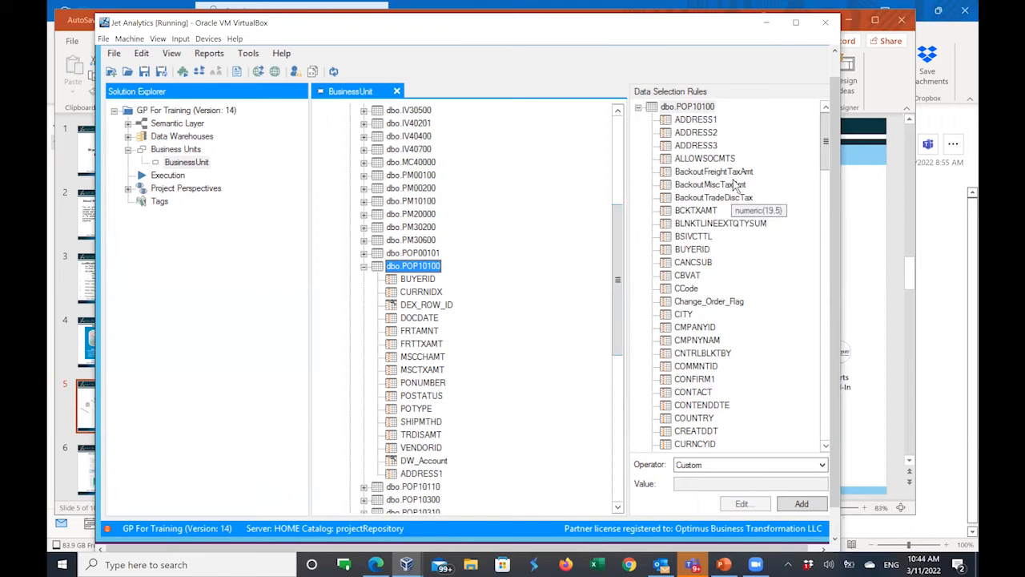
{"action": "left_click_drag", "start_coordinate": [826, 144], "coordinate": [819, 316]}
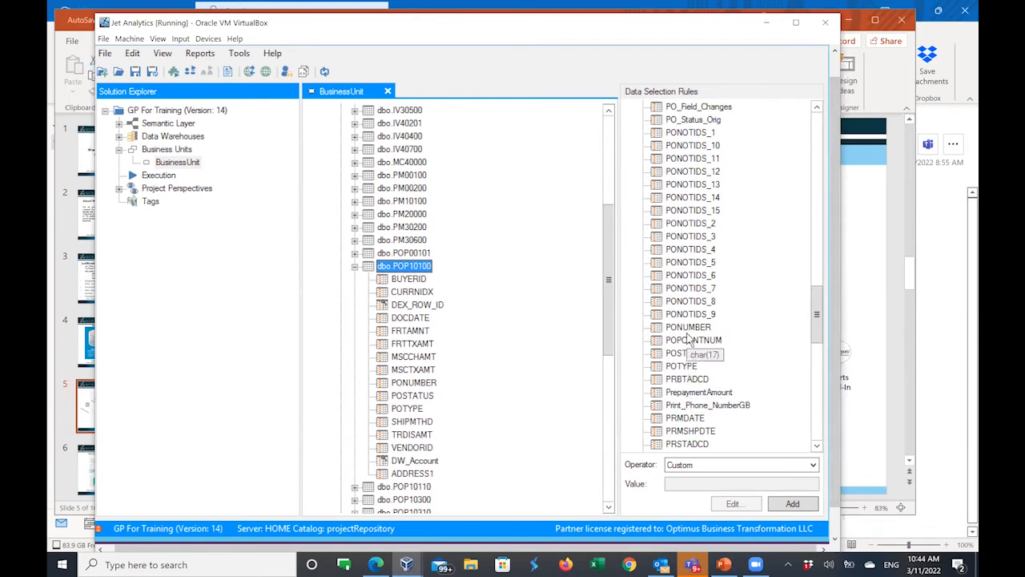
{"action": "left_click", "coordinate": [686, 328]}
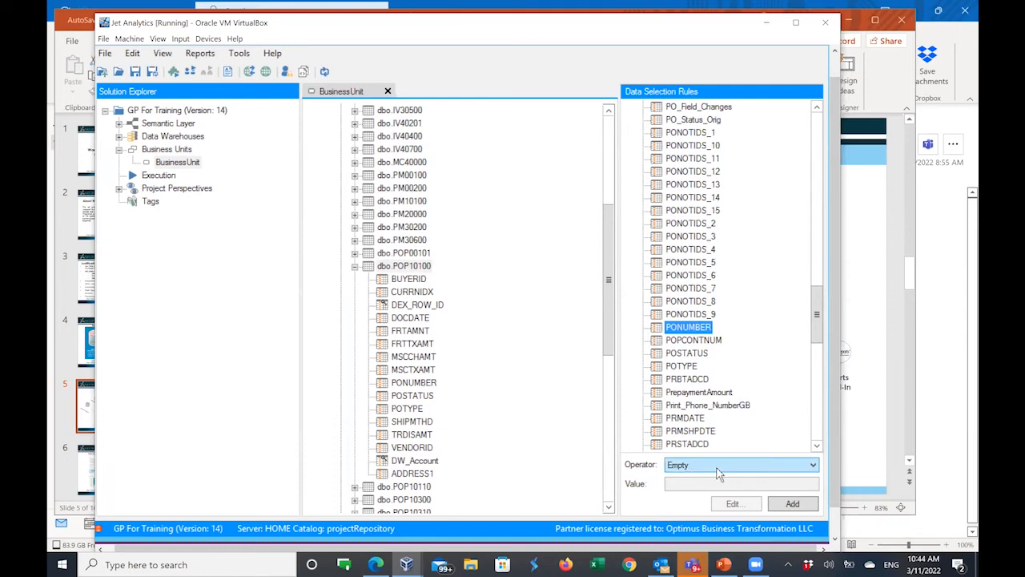
{"action": "left_click", "coordinate": [813, 467]}
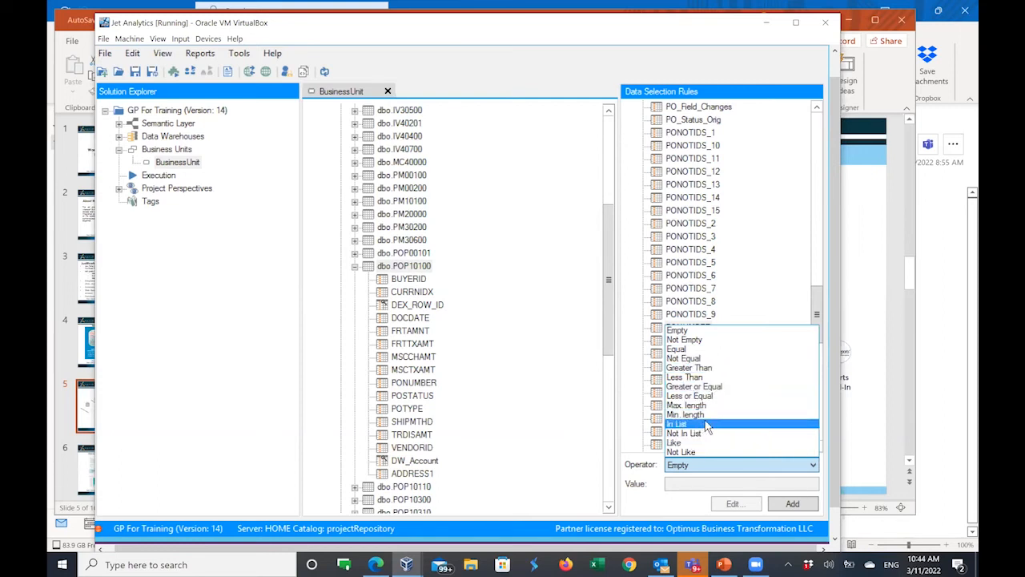
{"action": "left_click", "coordinate": [722, 370]}
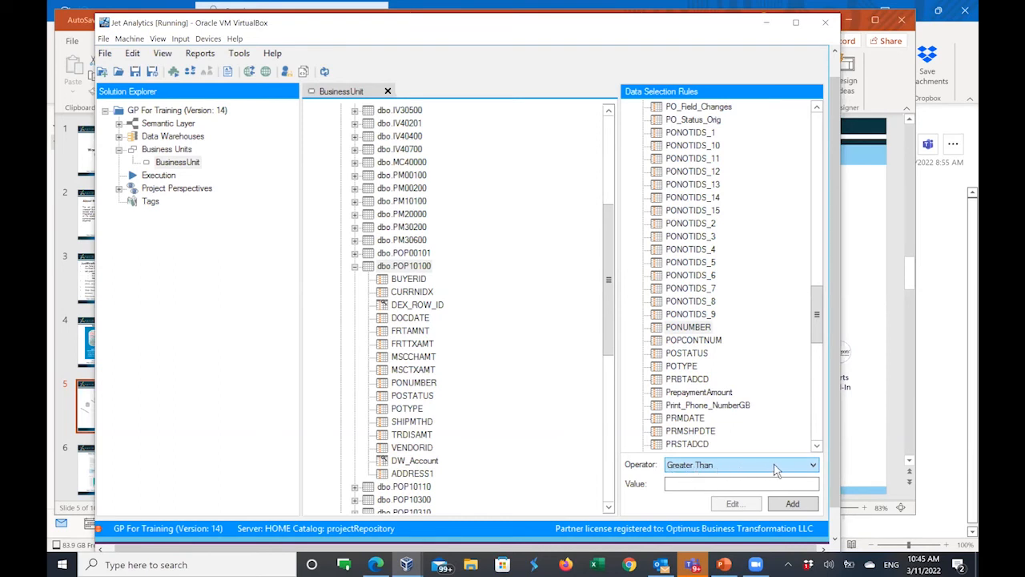
{"action": "left_click", "coordinate": [692, 483]}
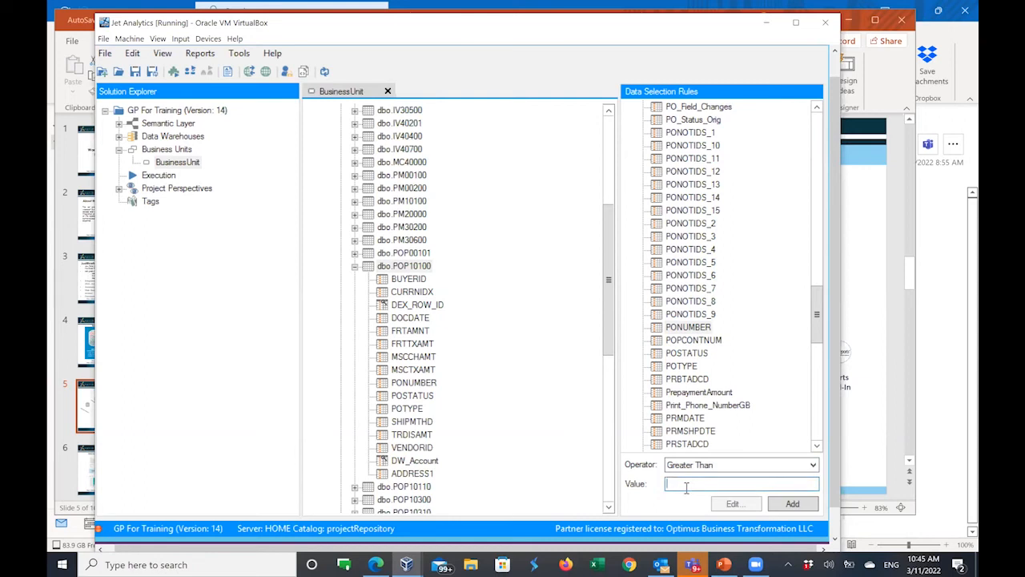
{"action": "type", "text": "PO1000"}
{"action": "left_click", "coordinate": [793, 505]}
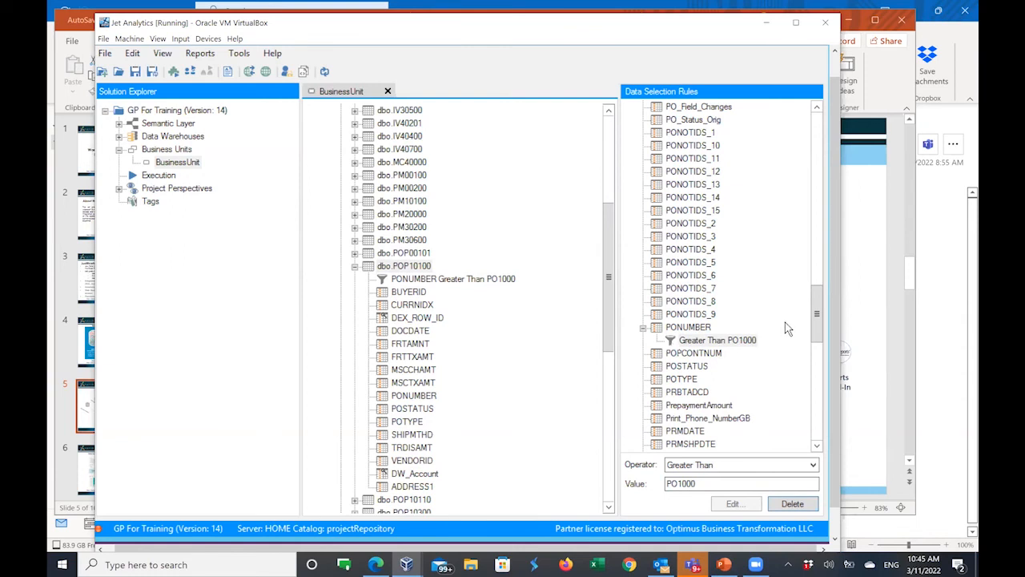
{"action": "left_click_drag", "start_coordinate": [818, 317], "coordinate": [804, 122]}
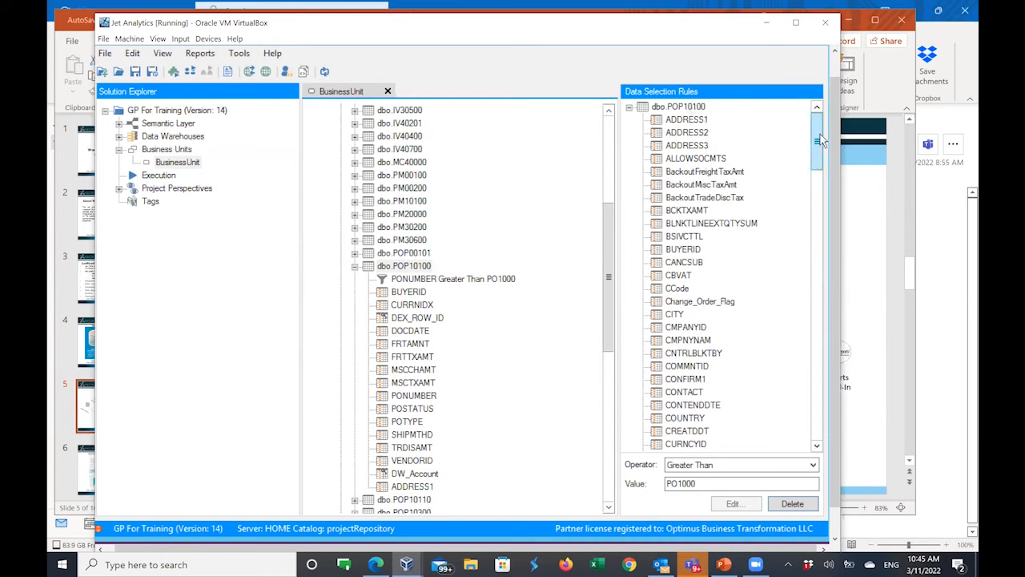
{"action": "left_click_drag", "start_coordinate": [819, 141], "coordinate": [818, 331]}
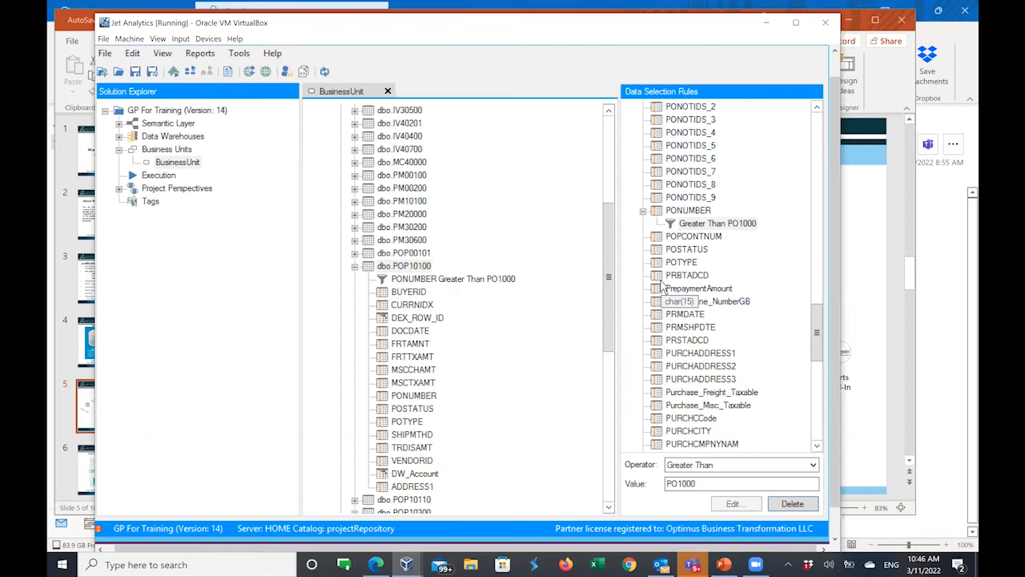
Step: Expand the Tables of the JetGpStage staging database and look through them down to the GP data source
{"action": "left_click_drag", "start_coordinate": [609, 251], "coordinate": [610, 228]}
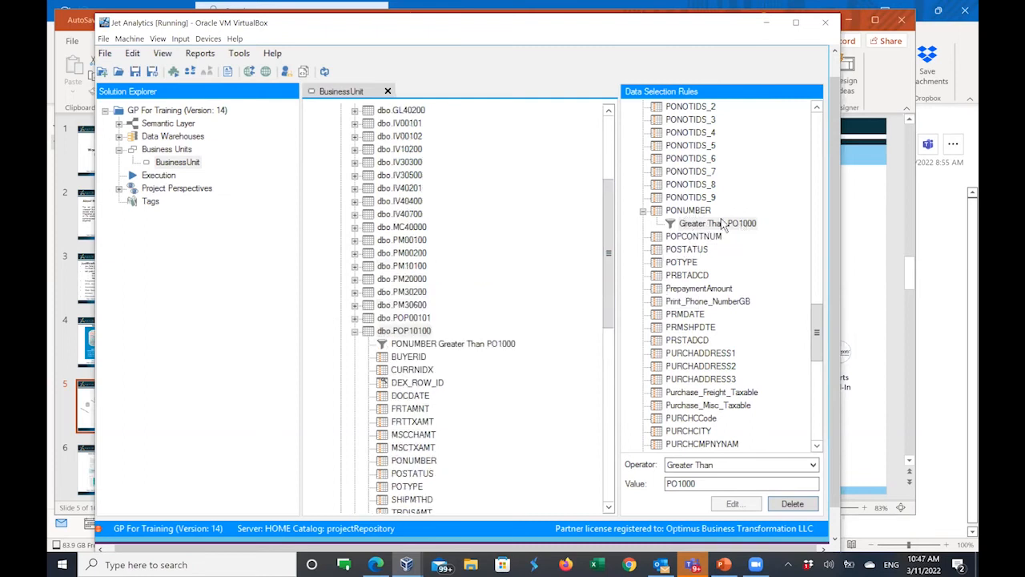
{"action": "left_click_drag", "start_coordinate": [609, 256], "coordinate": [609, 149]}
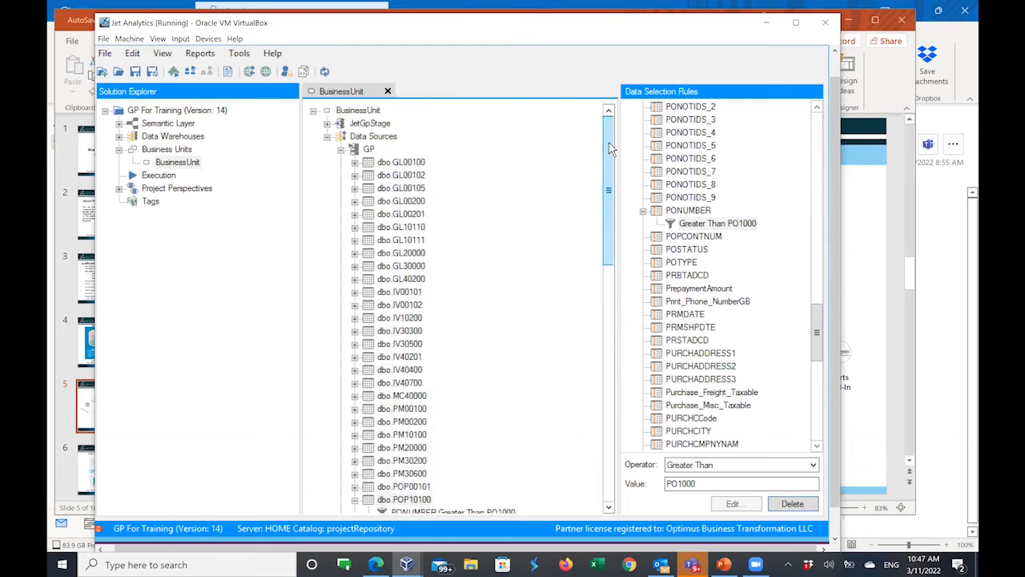
{"action": "left_click", "coordinate": [371, 126]}
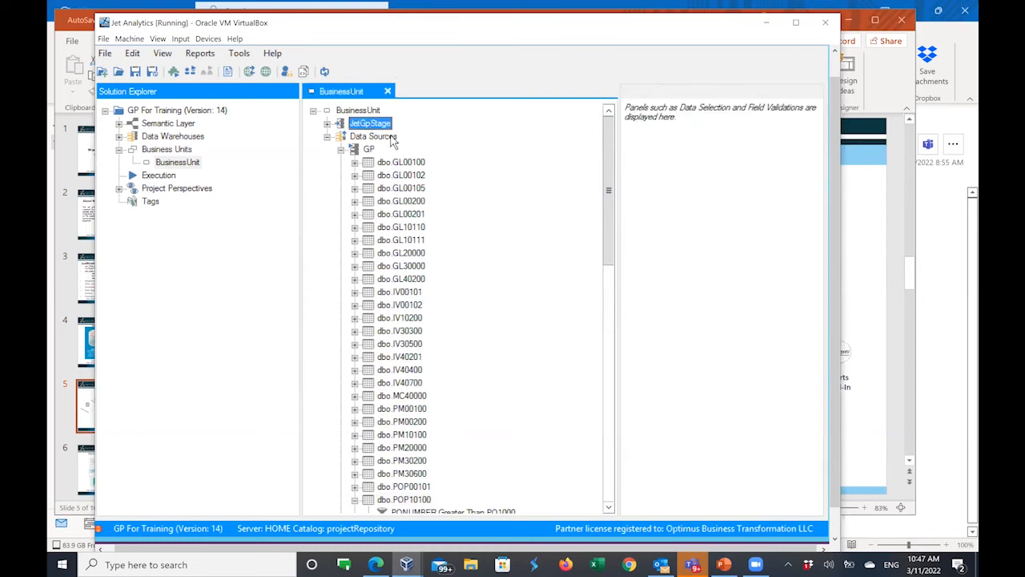
{"action": "left_click", "coordinate": [383, 141]}
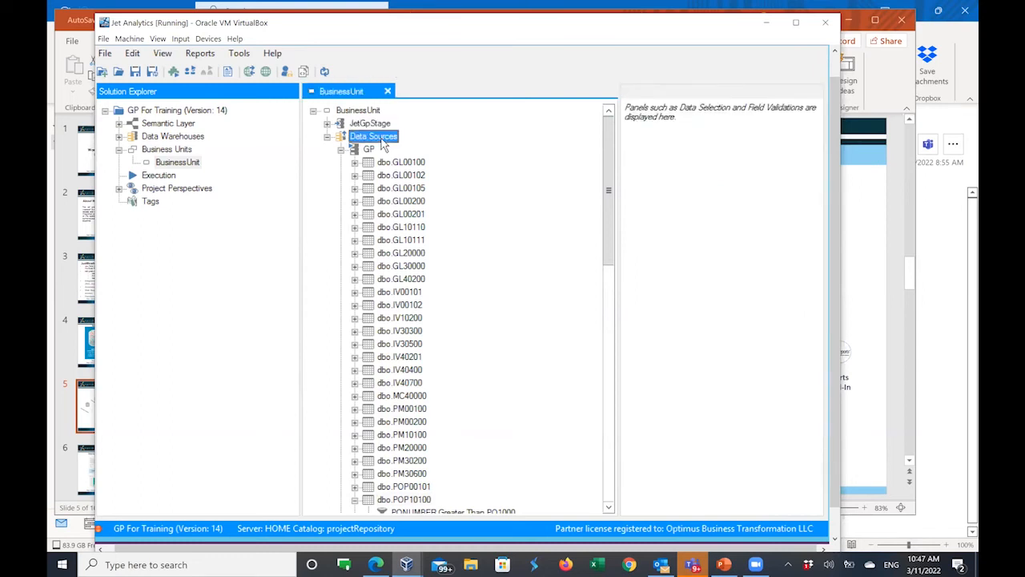
{"action": "left_click", "coordinate": [327, 125]}
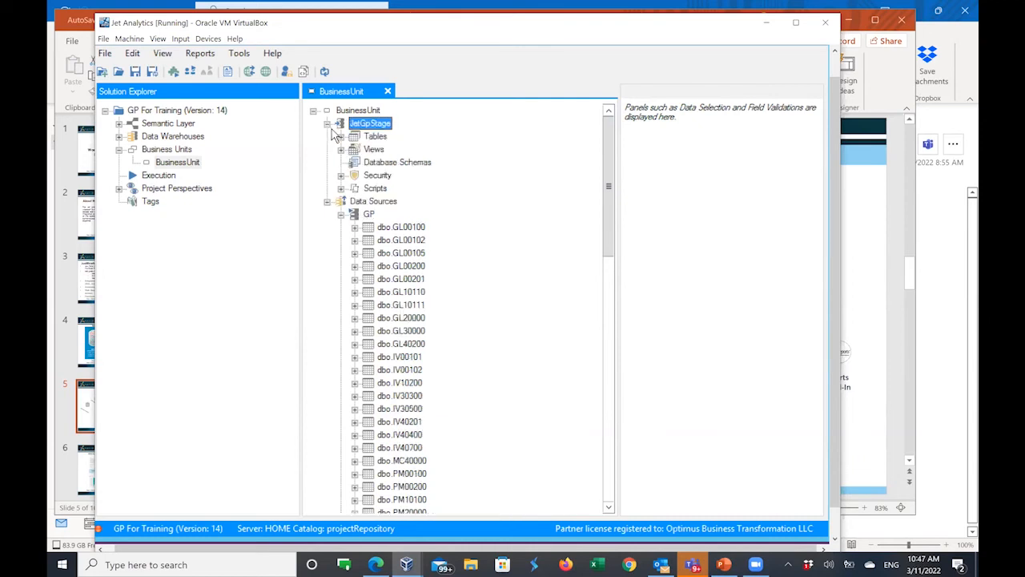
{"action": "left_click", "coordinate": [341, 137]}
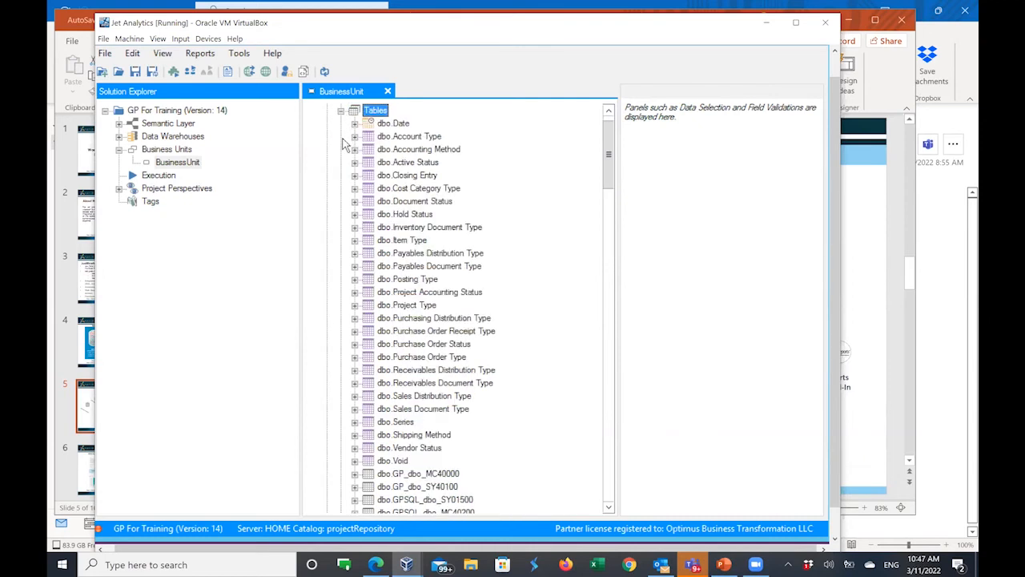
{"action": "scroll", "coordinate": [452, 181], "scroll_direction": "down", "scroll_amount": 13}
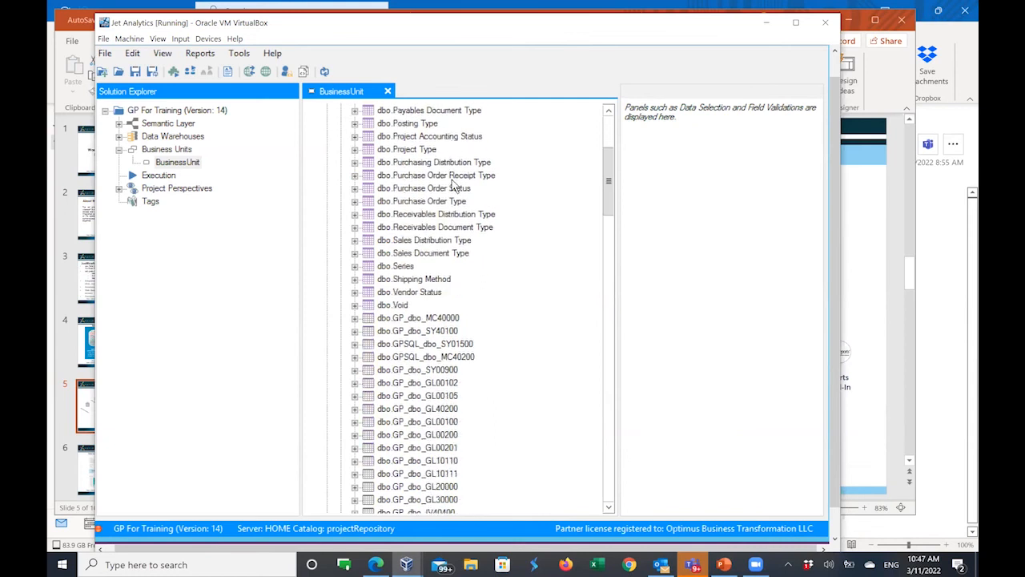
{"action": "scroll", "coordinate": [450, 195], "scroll_direction": "down", "scroll_amount": 10}
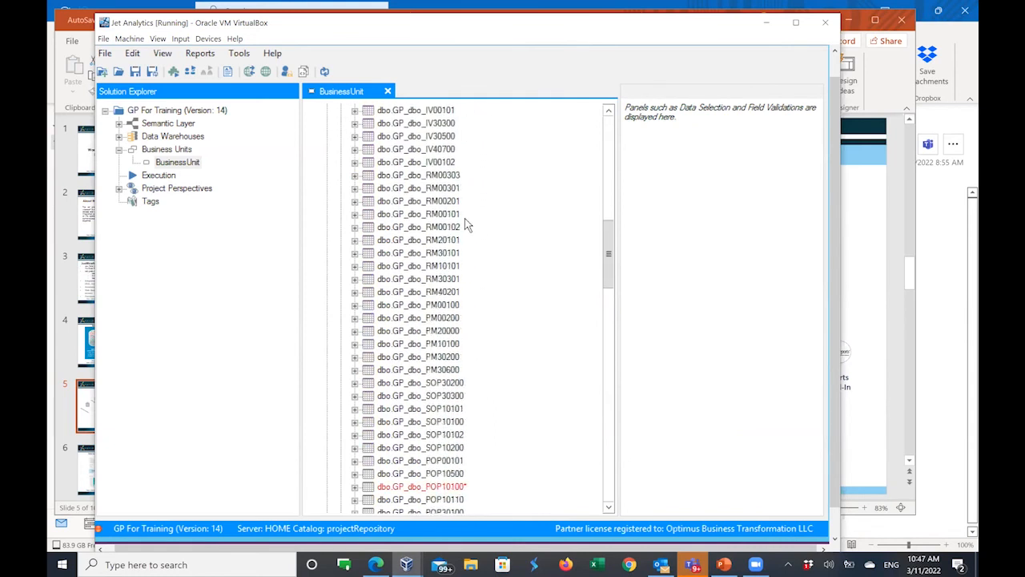
{"action": "scroll", "coordinate": [467, 227], "scroll_direction": "down", "scroll_amount": 4}
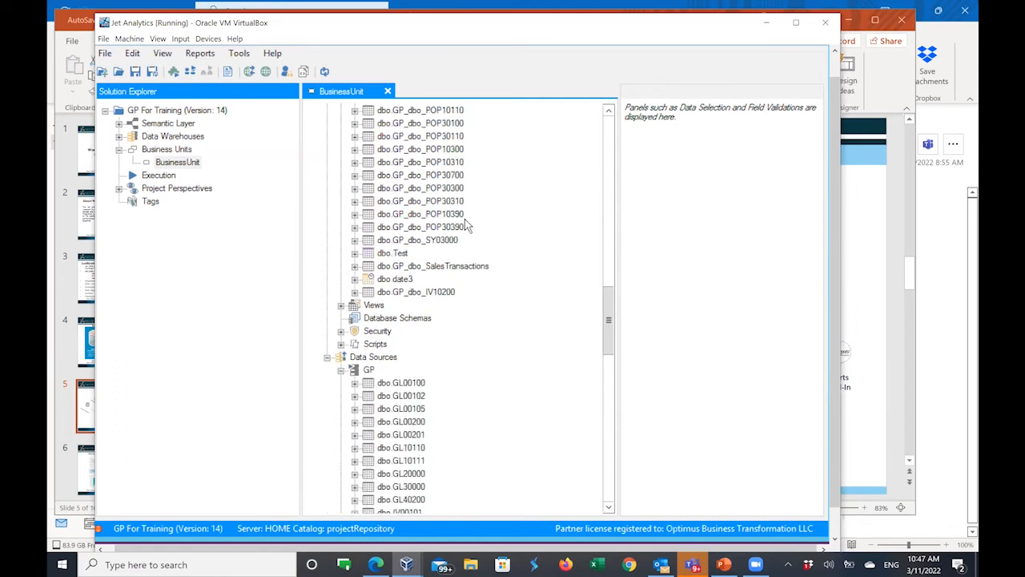
{"action": "scroll", "coordinate": [471, 242], "scroll_direction": "down", "scroll_amount": 2}
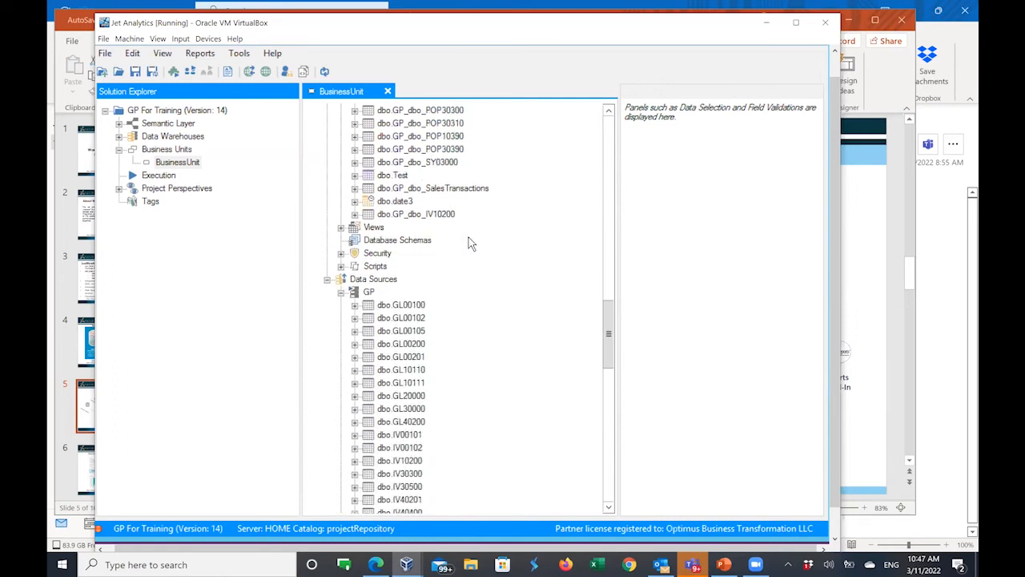
Step: Select the GL00102 and GL00100 source tables under GP and return to the start of the JetGpStage tables
{"action": "left_click", "coordinate": [392, 318]}
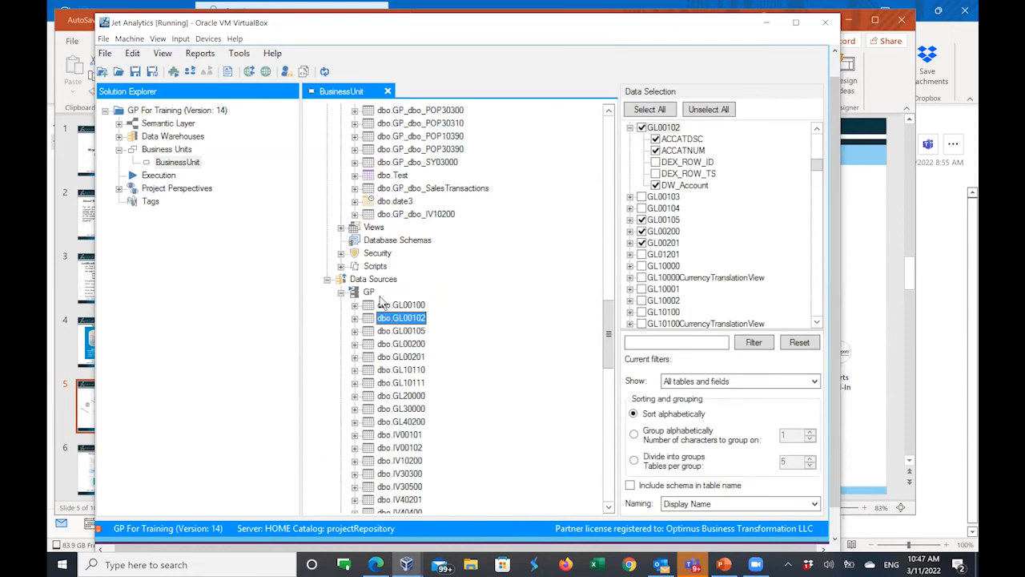
{"action": "left_click", "coordinate": [413, 308]}
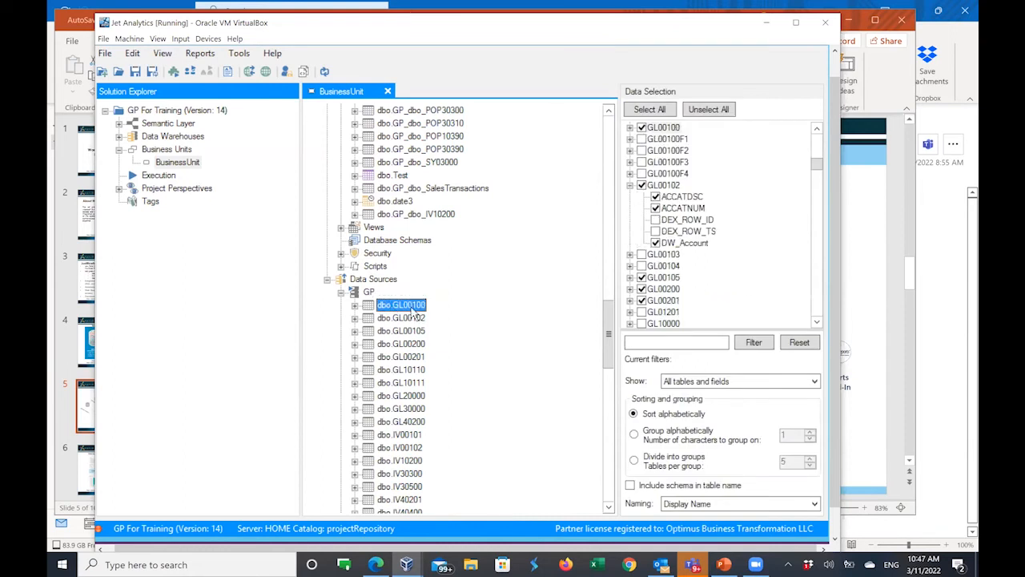
{"action": "scroll", "coordinate": [412, 312], "scroll_direction": "up", "scroll_amount": 3}
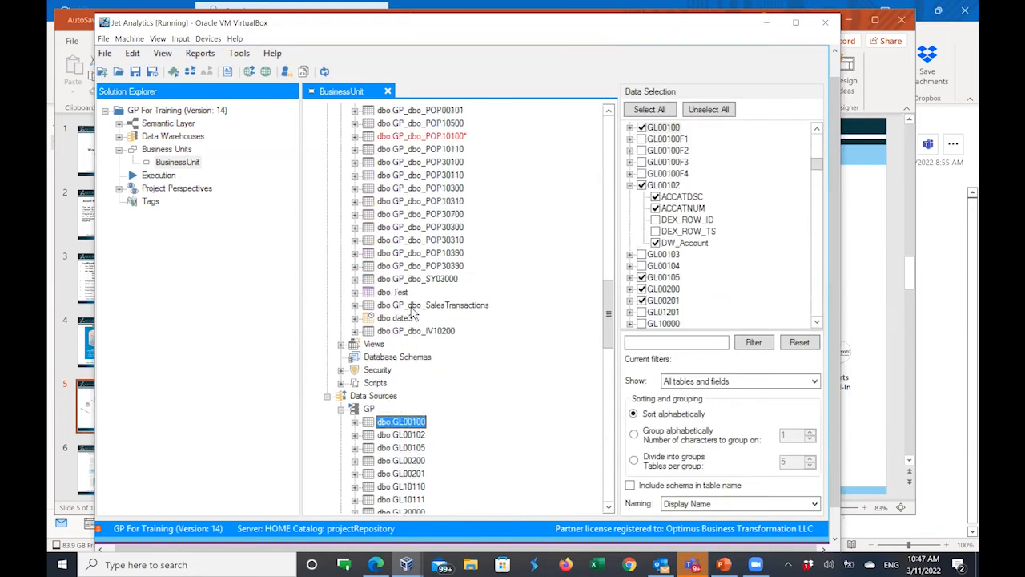
{"action": "scroll", "coordinate": [412, 313], "scroll_direction": "up", "scroll_amount": 12}
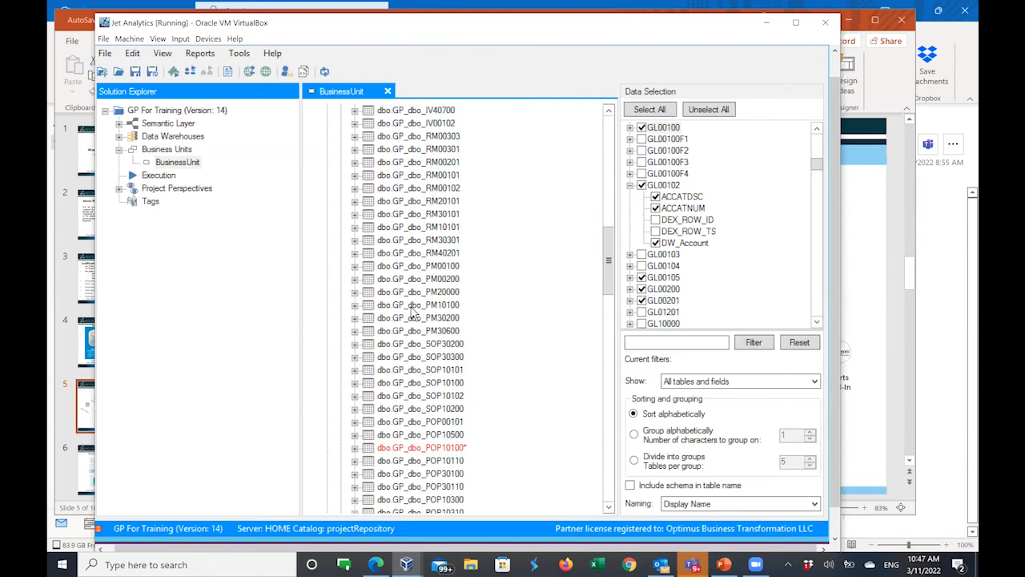
{"action": "scroll", "coordinate": [413, 313], "scroll_direction": "up", "scroll_amount": 15}
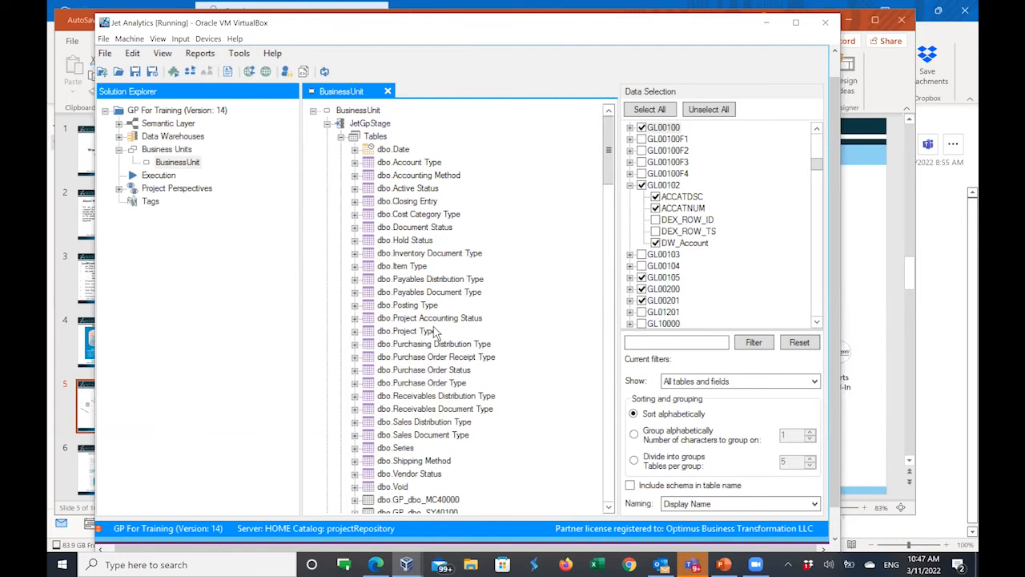
Step: Examine the JetGpStage staging tables, including GP_dbo_POP10100, and compare them with the source tables listed under the GP data source
{"action": "scroll", "coordinate": [436, 331], "scroll_direction": "down", "scroll_amount": 3}
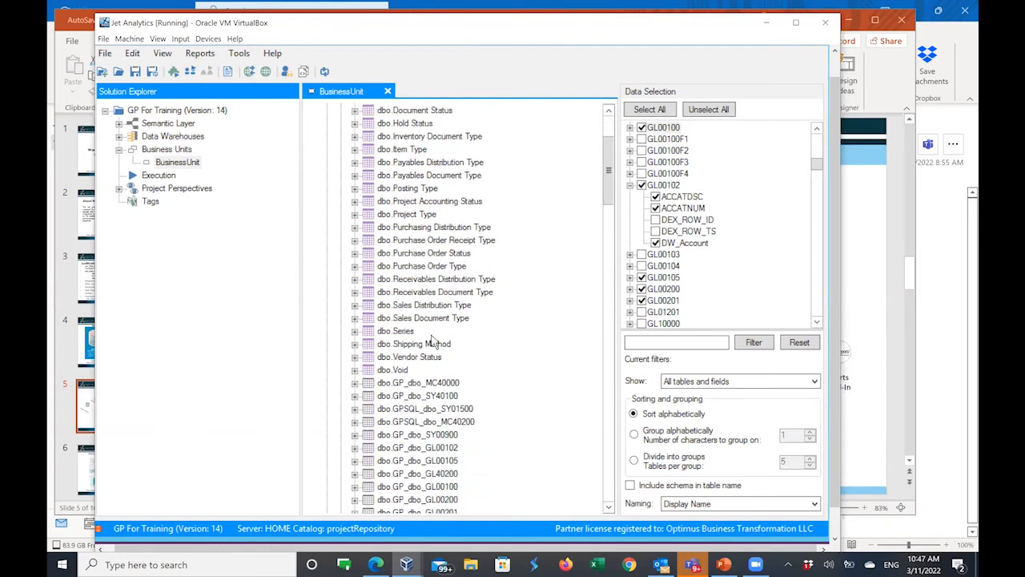
{"action": "scroll", "coordinate": [439, 356], "scroll_direction": "down", "scroll_amount": 3}
{"action": "scroll", "coordinate": [439, 358], "scroll_direction": "down", "scroll_amount": 8}
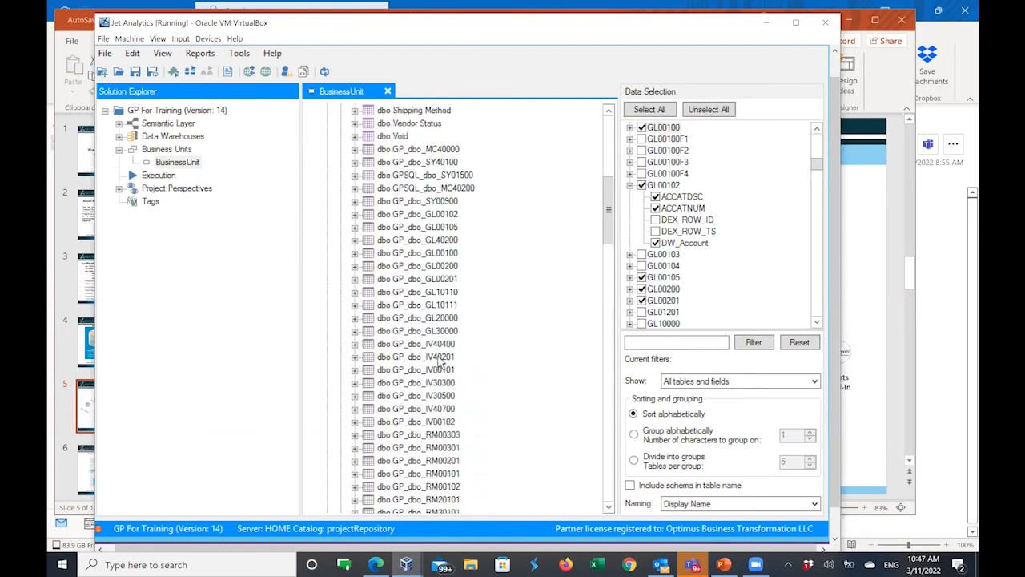
{"action": "scroll", "coordinate": [439, 365], "scroll_direction": "down", "scroll_amount": 5}
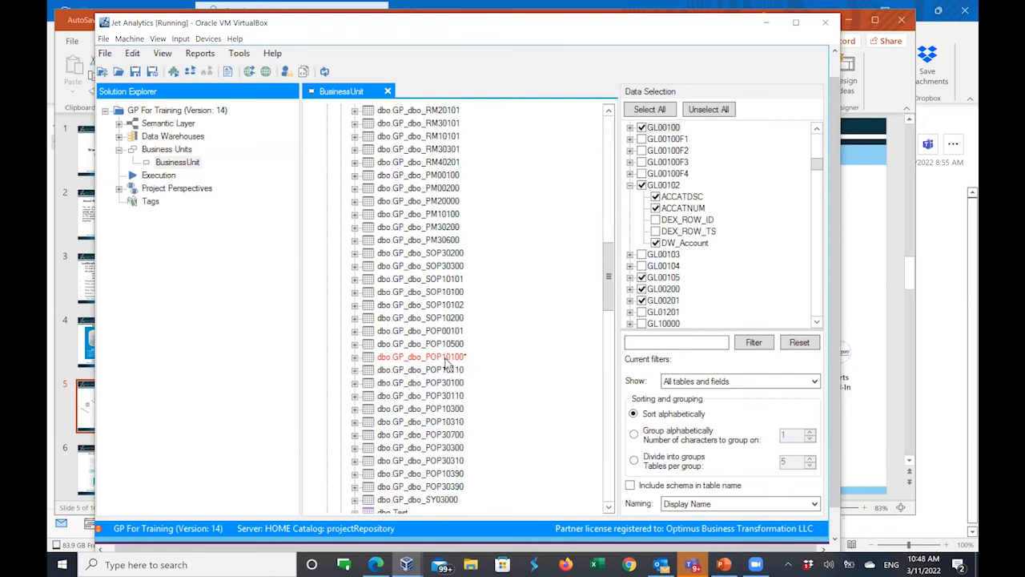
{"action": "scroll", "coordinate": [441, 365], "scroll_direction": "down", "scroll_amount": 2}
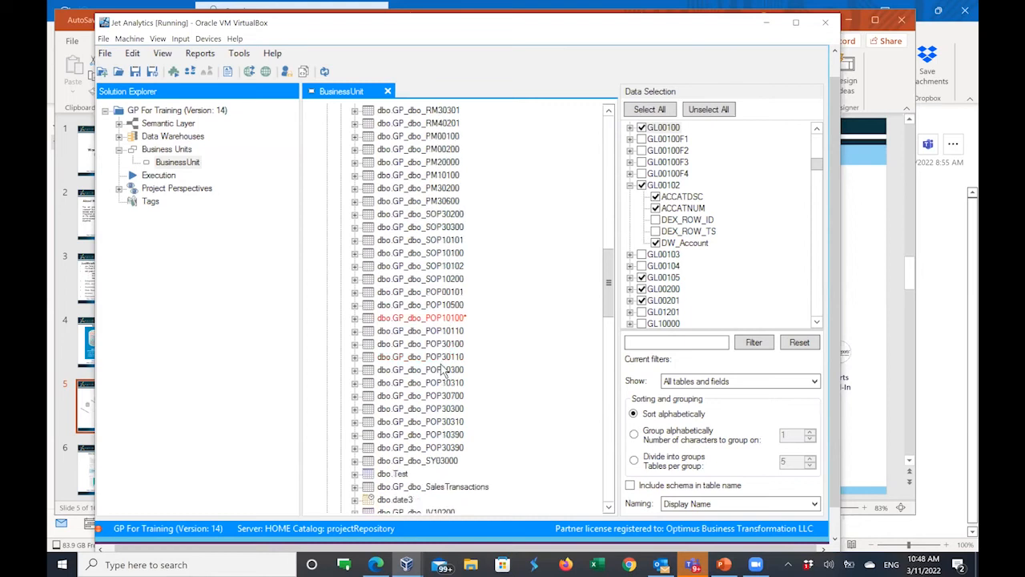
{"action": "scroll", "coordinate": [441, 369], "scroll_direction": "down", "scroll_amount": 1}
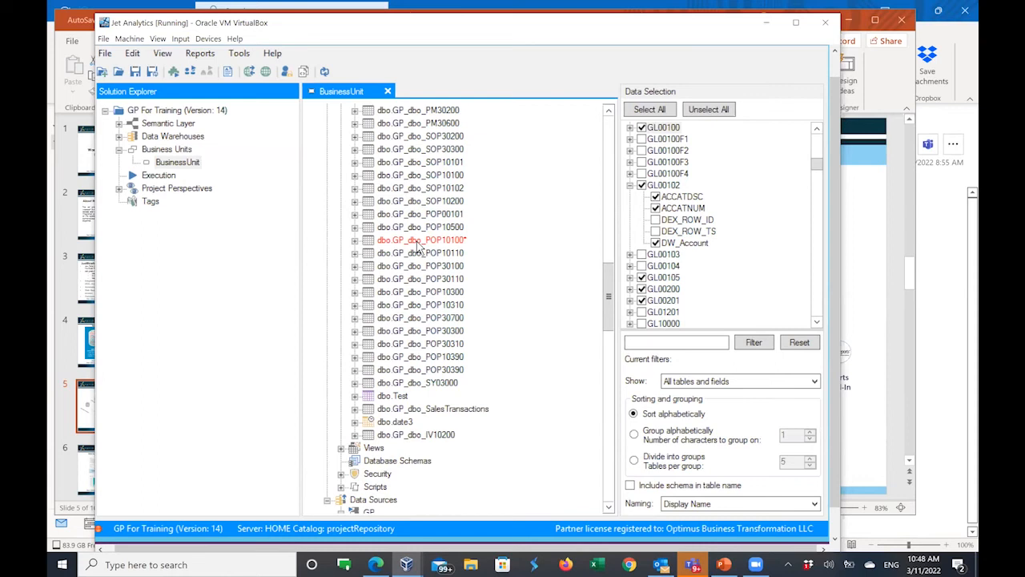
{"action": "scroll", "coordinate": [419, 248], "scroll_direction": "down", "scroll_amount": 1}
{"action": "scroll", "coordinate": [418, 248], "scroll_direction": "down", "scroll_amount": 1}
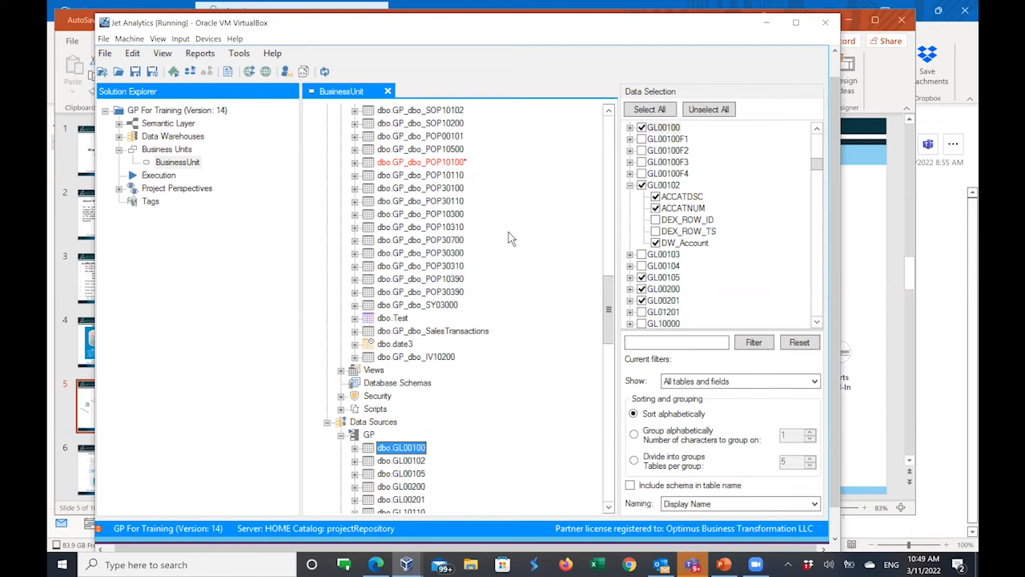
{"action": "scroll", "coordinate": [512, 239], "scroll_direction": "down", "scroll_amount": 1}
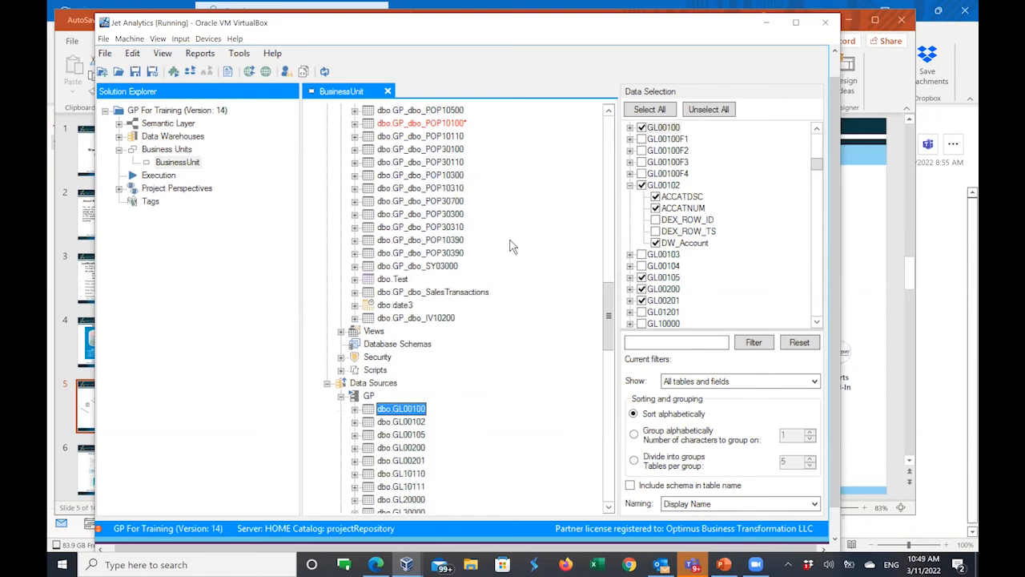
{"action": "scroll", "coordinate": [514, 245], "scroll_direction": "down", "scroll_amount": 2}
{"action": "scroll", "coordinate": [513, 245], "scroll_direction": "down", "scroll_amount": 2}
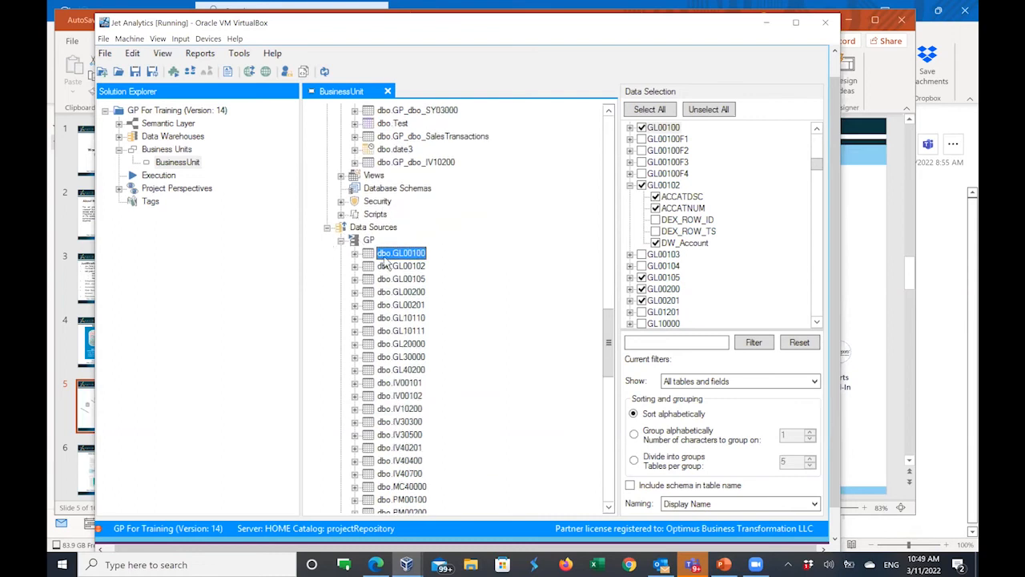
{"action": "scroll", "coordinate": [417, 303], "scroll_direction": "down", "scroll_amount": 1}
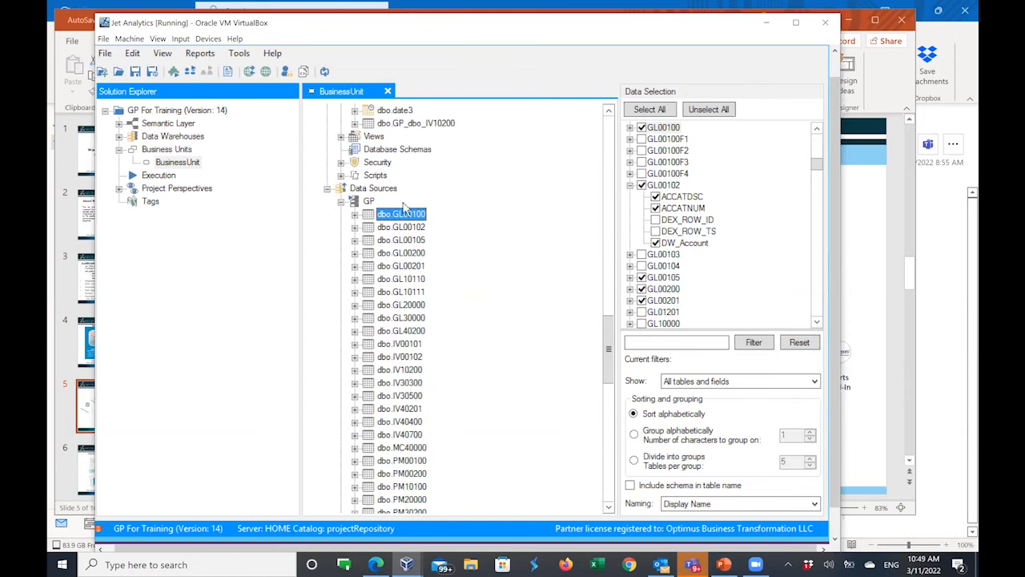
Step: Expand the GL00102 source table under GP to show its fields, and select the JetGpStage staging database
{"action": "left_click", "coordinate": [394, 227]}
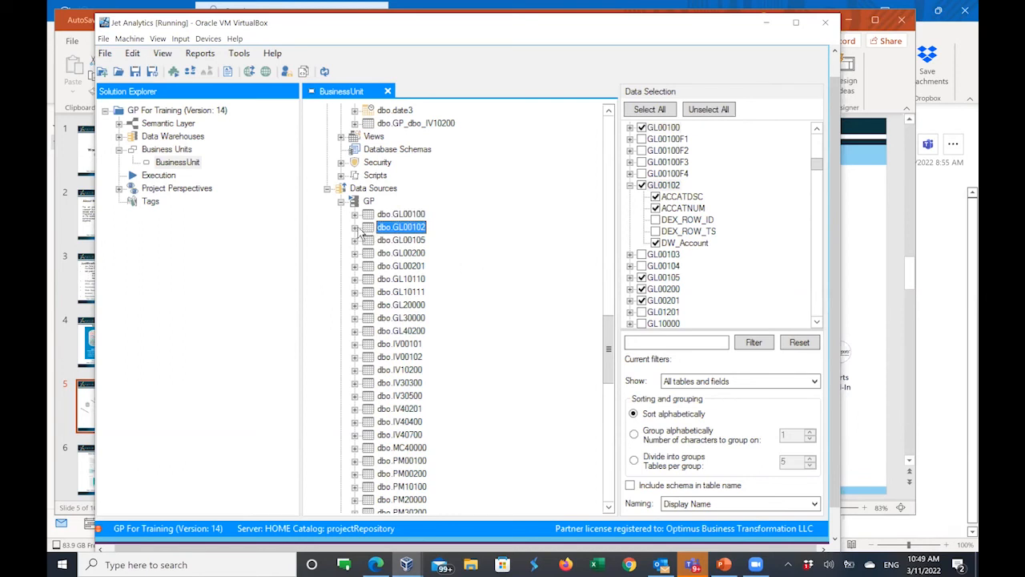
{"action": "left_click", "coordinate": [354, 228]}
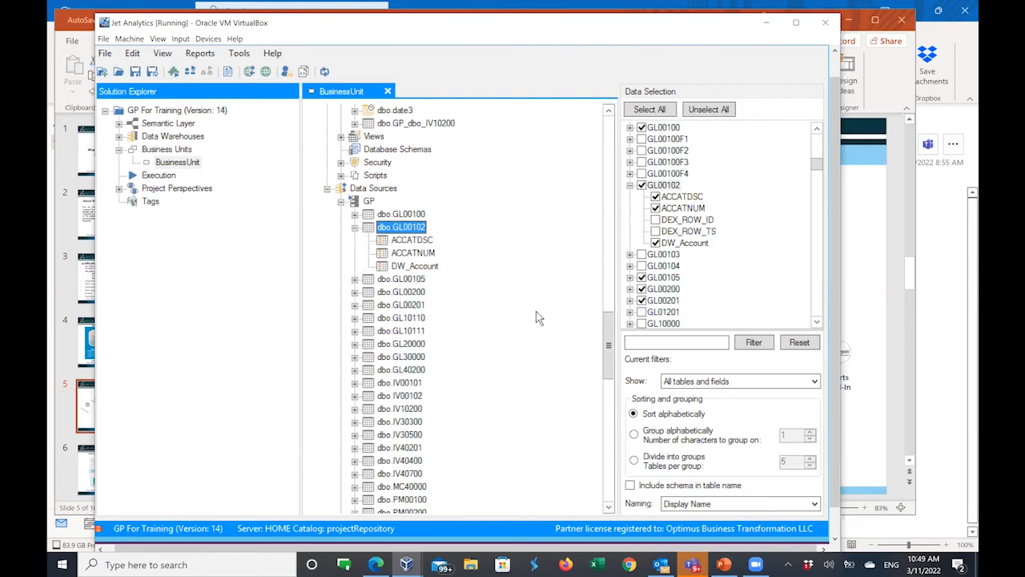
{"action": "scroll", "coordinate": [539, 317], "scroll_direction": "up", "scroll_amount": 10}
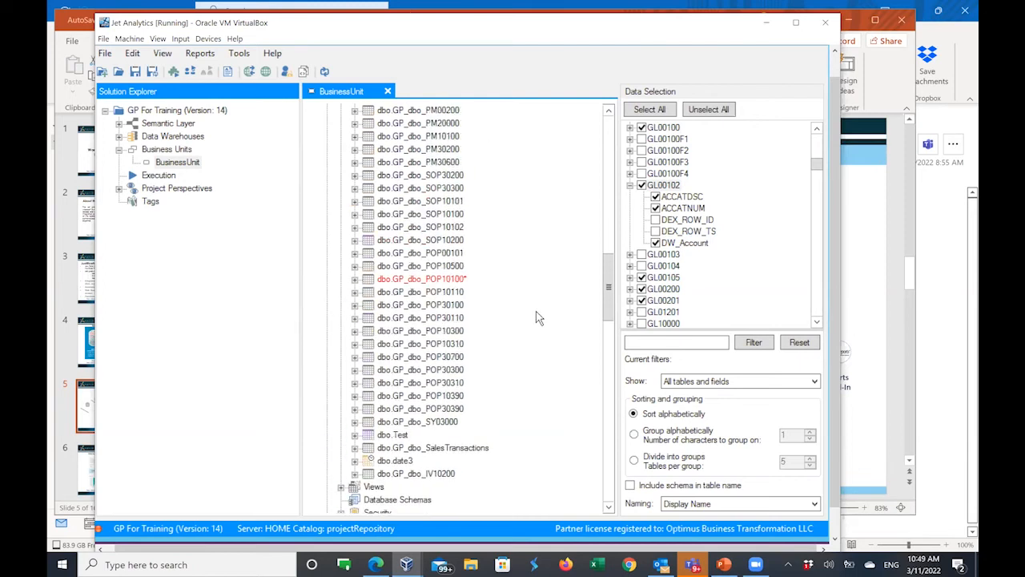
{"action": "scroll", "coordinate": [538, 317], "scroll_direction": "up", "scroll_amount": 9}
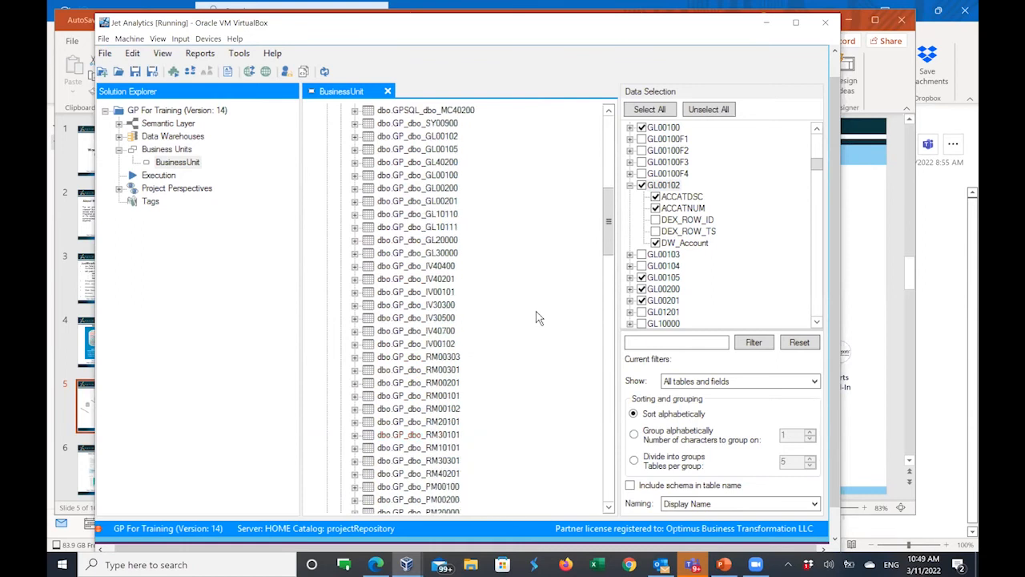
{"action": "scroll", "coordinate": [539, 318], "scroll_direction": "up", "scroll_amount": 10}
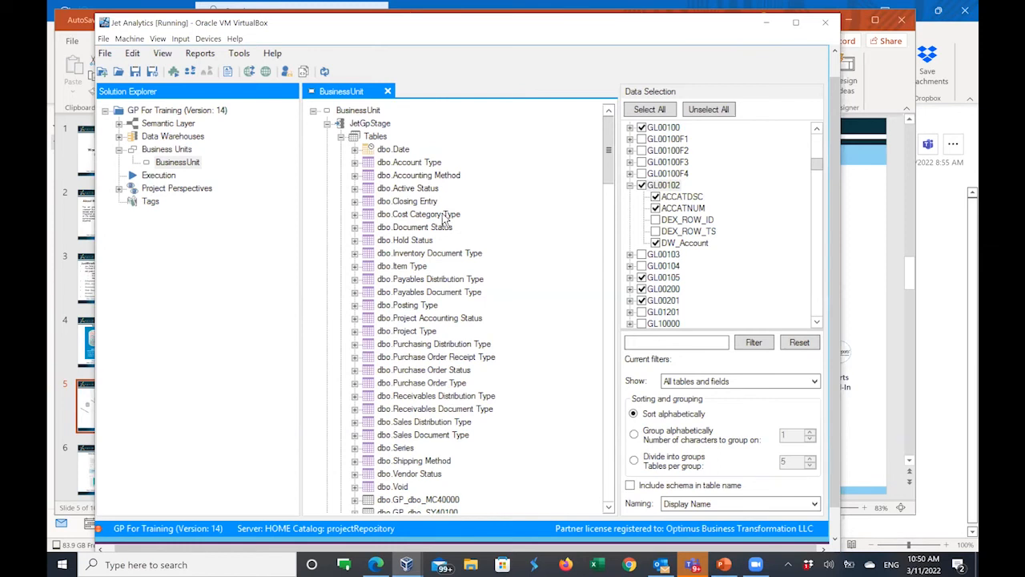
{"action": "left_click", "coordinate": [370, 124]}
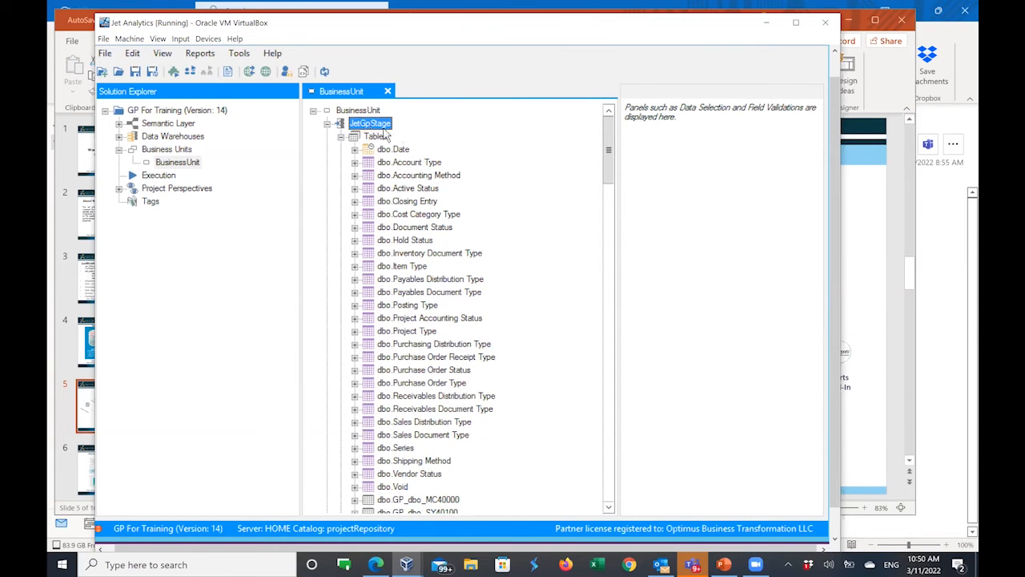
Step: Switch to SQL Server Management Studio and select the JetGpStage database on the HOME server
{"action": "left_click_drag", "start_coordinate": [837, 389], "coordinate": [846, 449]}
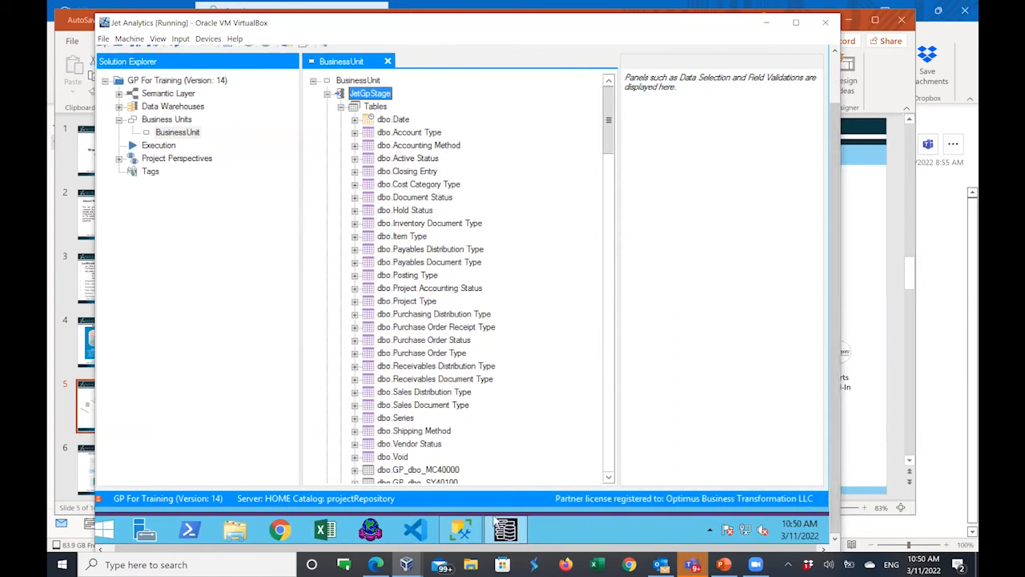
{"action": "mouse_move", "coordinate": [460, 531]}
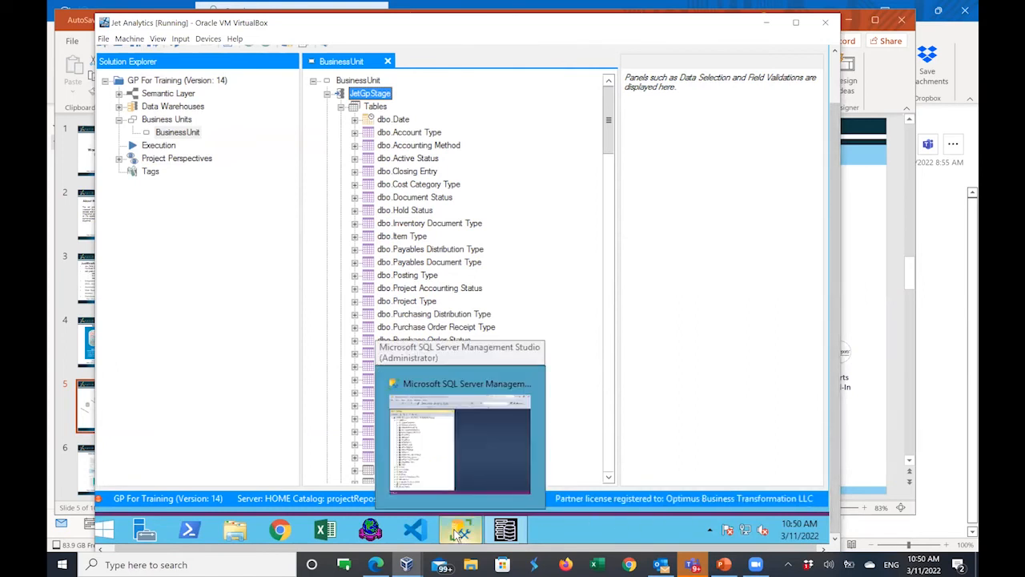
{"action": "left_click", "coordinate": [458, 533]}
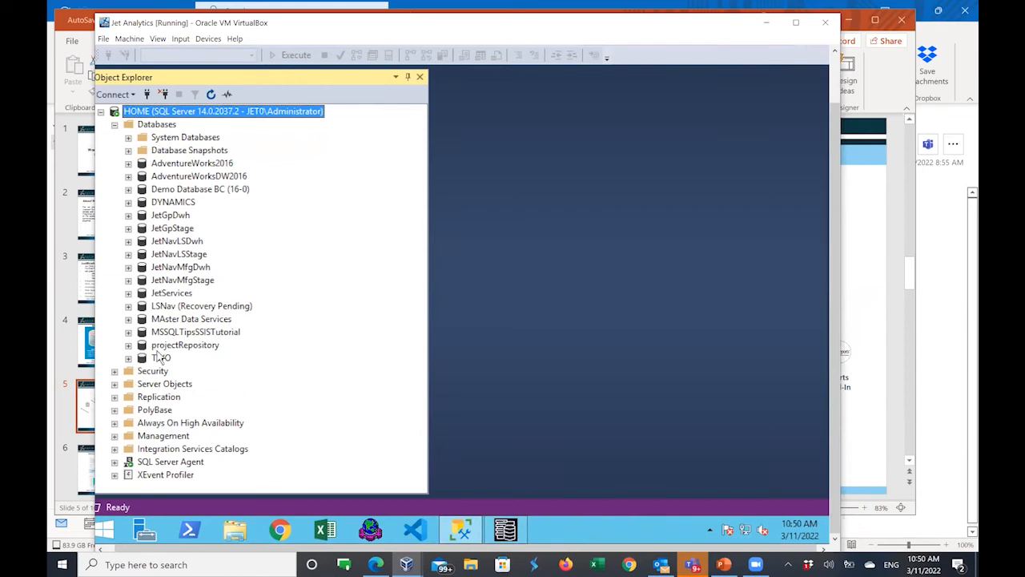
{"action": "left_click", "coordinate": [165, 230]}
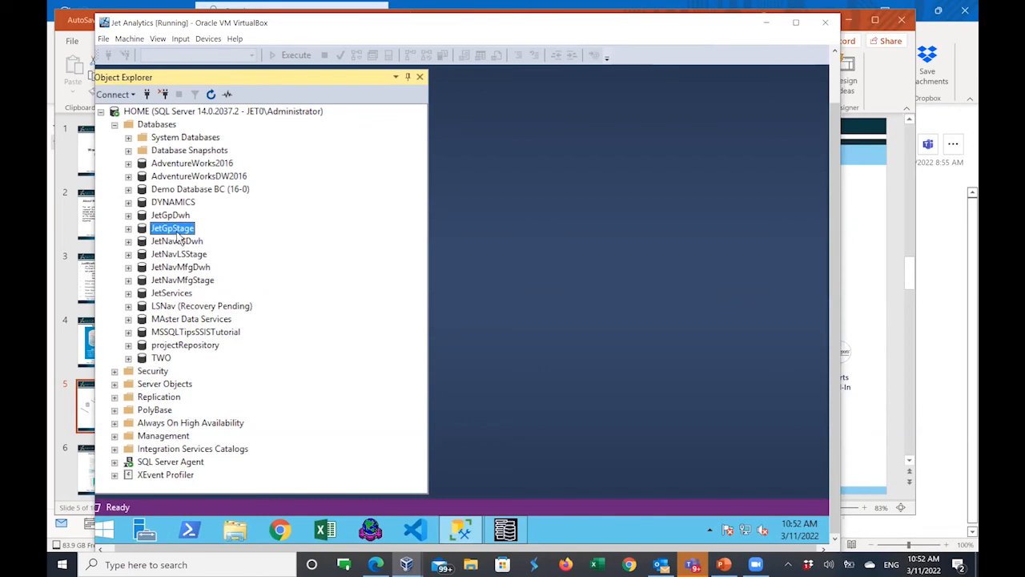
Step: Compare JetGpStage in Jet Data Manager with the database in SQL Server Management Studio, finishing in Jet Data Manager
{"action": "left_click", "coordinate": [506, 529]}
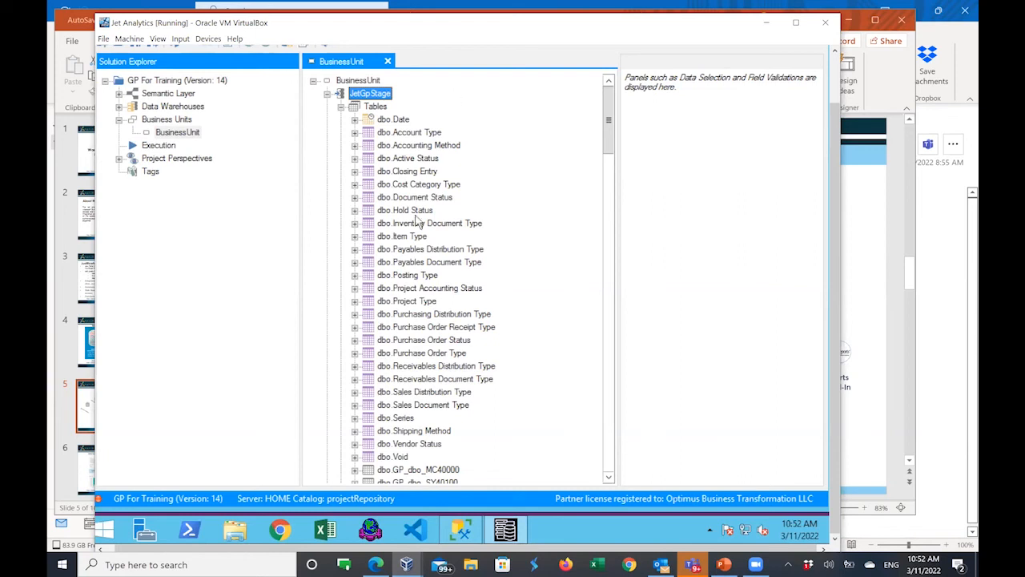
{"action": "left_click", "coordinate": [474, 541]}
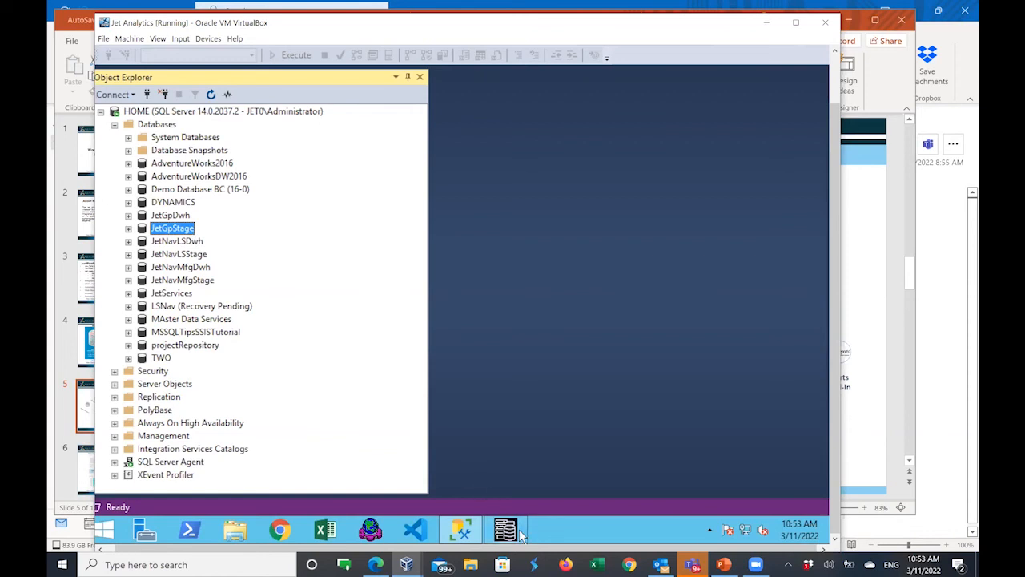
{"action": "mouse_move", "coordinate": [473, 535]}
{"action": "mouse_move", "coordinate": [508, 535]}
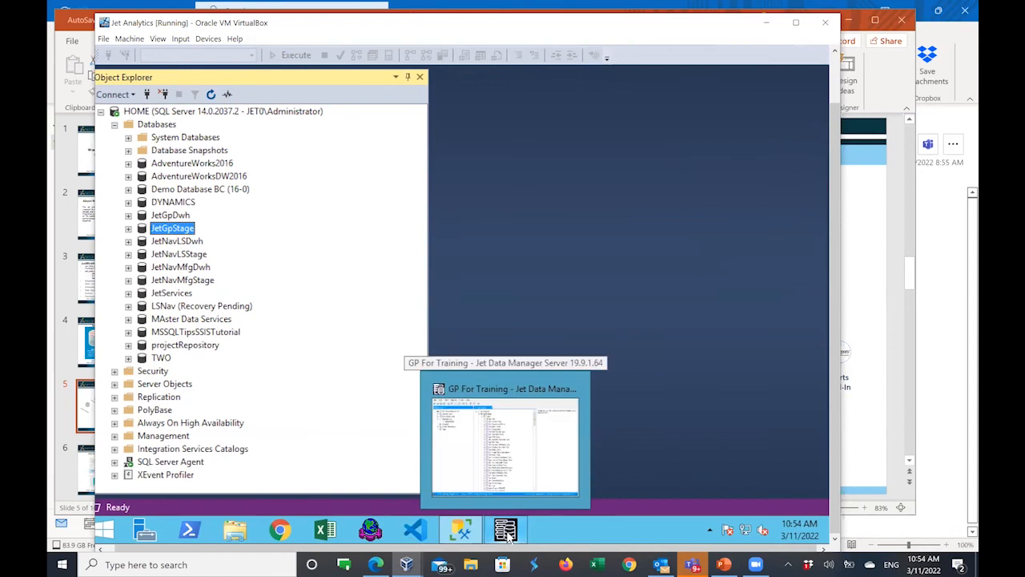
{"action": "left_click", "coordinate": [508, 533]}
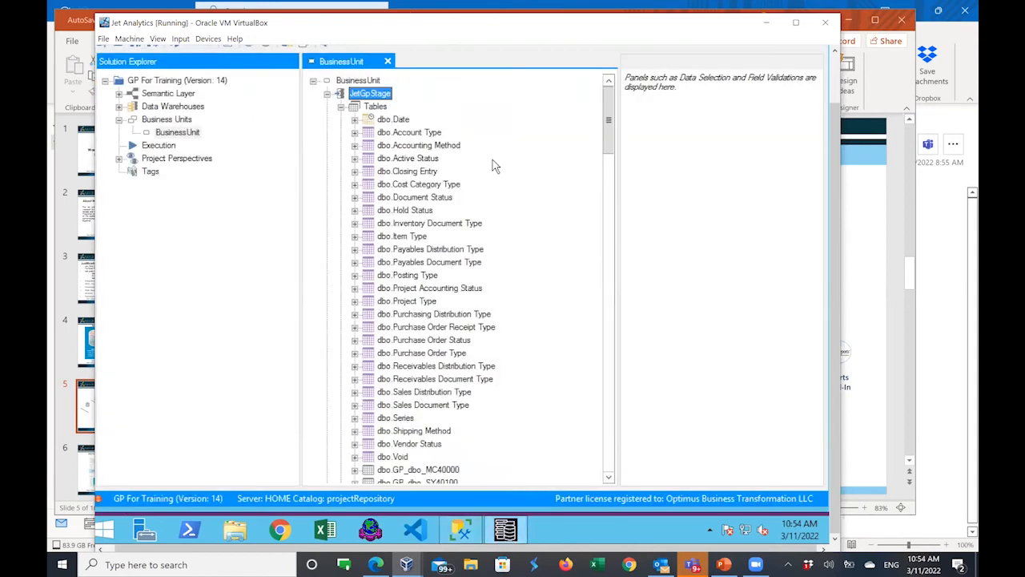
Step: Collapse JetGpStage and the GP data source so Data Sources lists only GP and GPSQL
{"action": "left_click", "coordinate": [328, 93]}
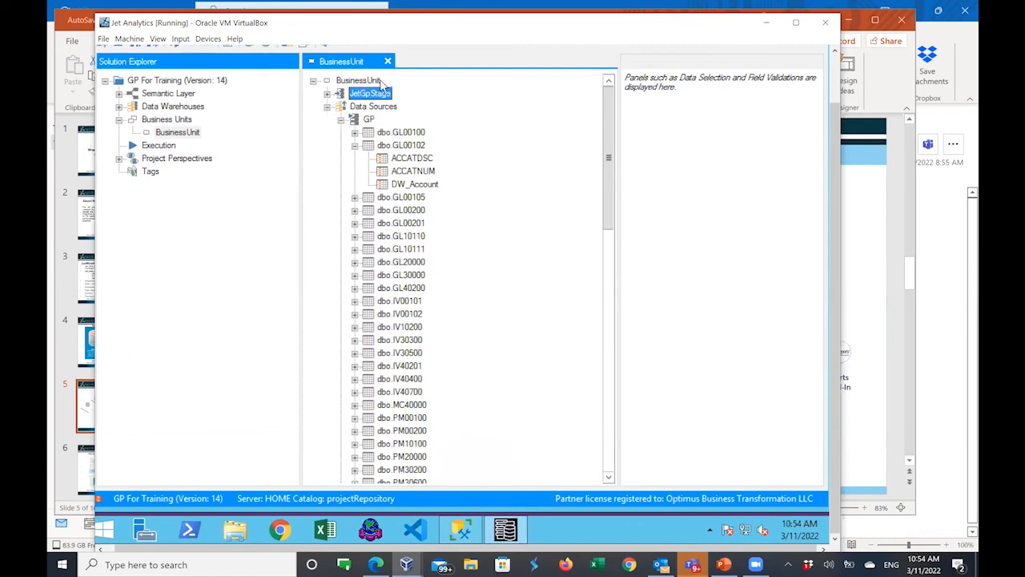
{"action": "left_click", "coordinate": [327, 106]}
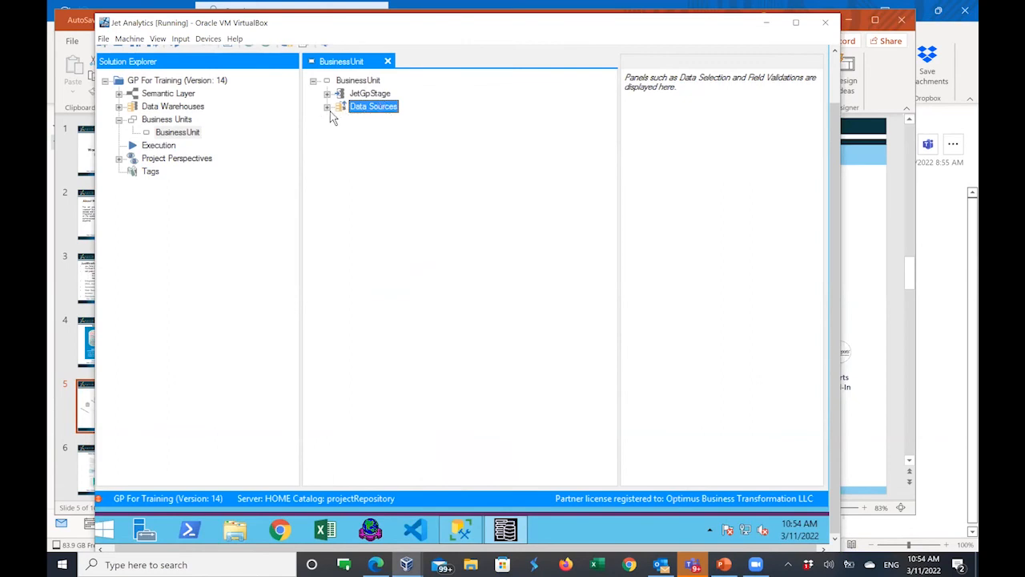
{"action": "left_click", "coordinate": [328, 107]}
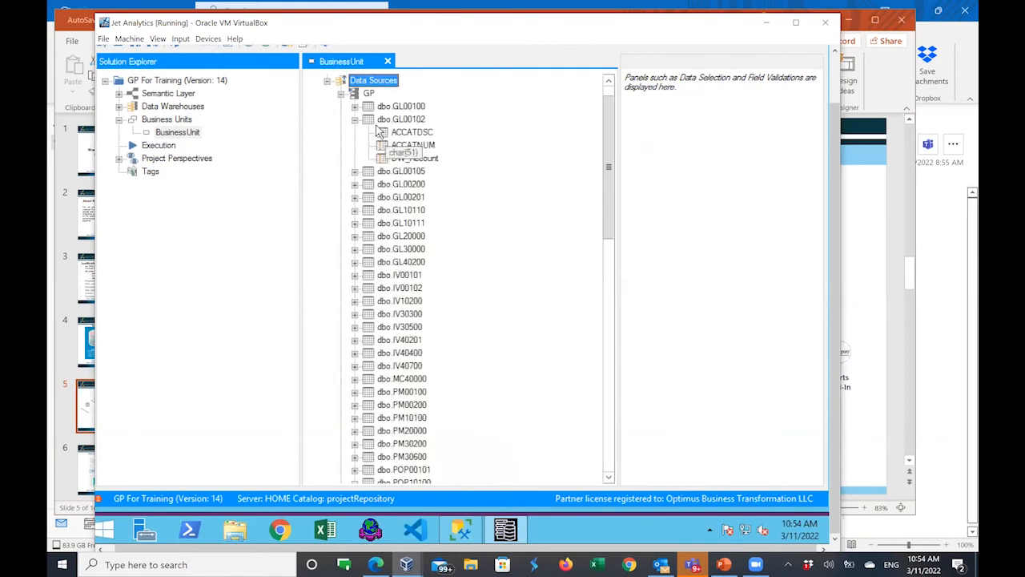
{"action": "left_click", "coordinate": [341, 95]}
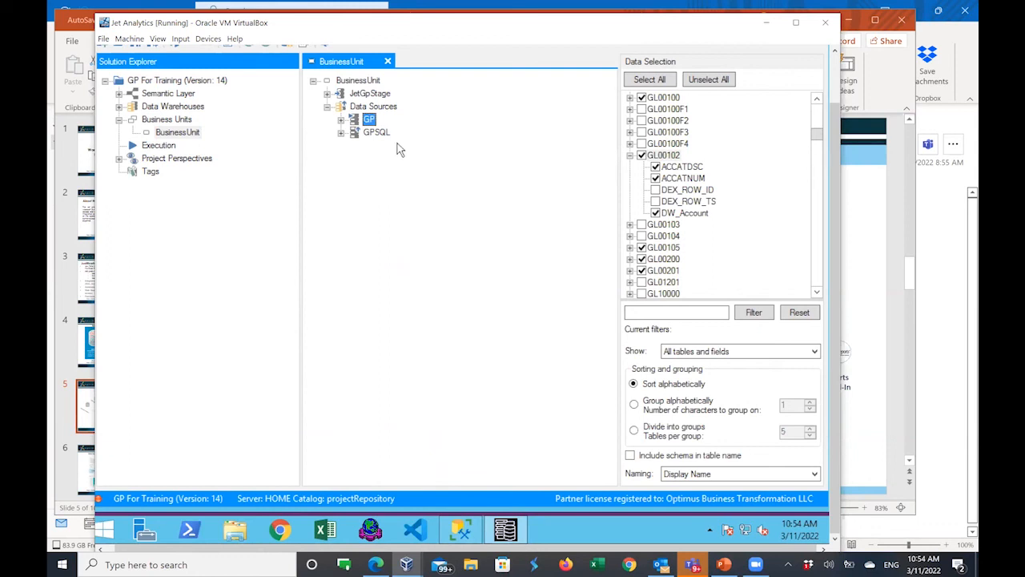
Step: Review the data source types that can be added under Data Sources, without adding one
{"action": "right_click", "coordinate": [373, 108]}
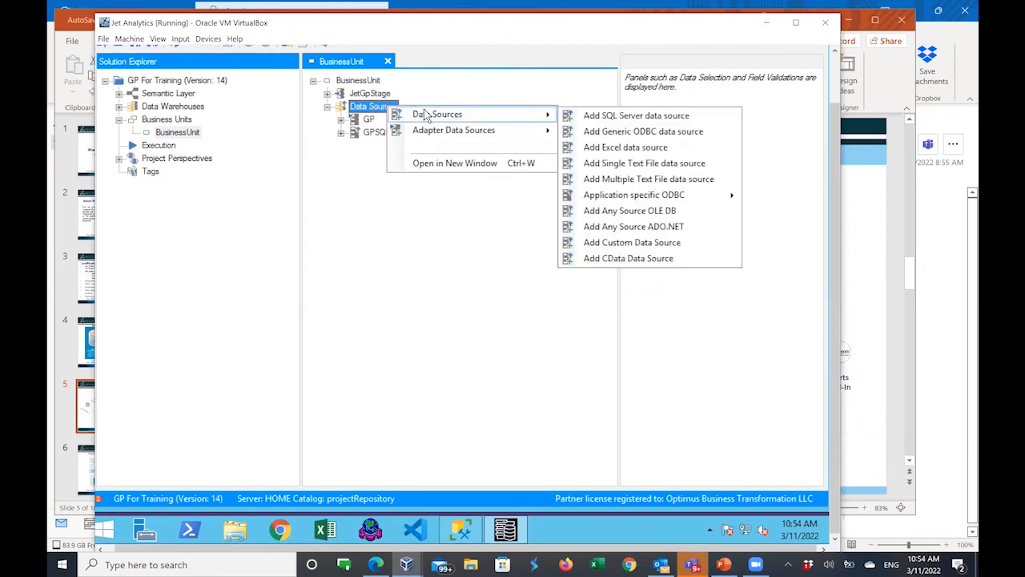
{"action": "mouse_move", "coordinate": [448, 133]}
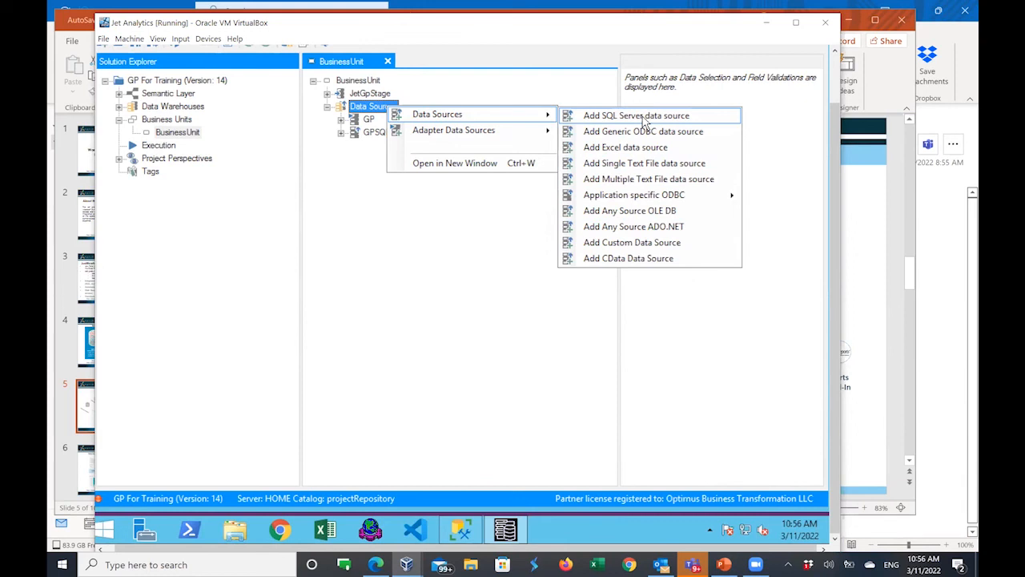
{"action": "left_click", "coordinate": [404, 234]}
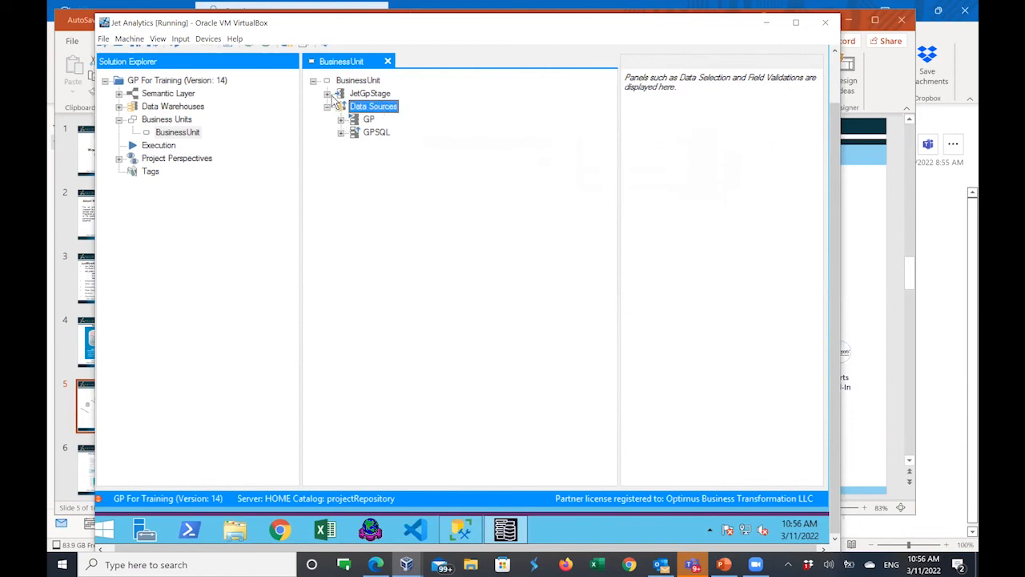
Step: Expand JetGpStage and examine its staging tables, from the custom type tables to the GP_dbo tables
{"action": "left_click", "coordinate": [329, 94]}
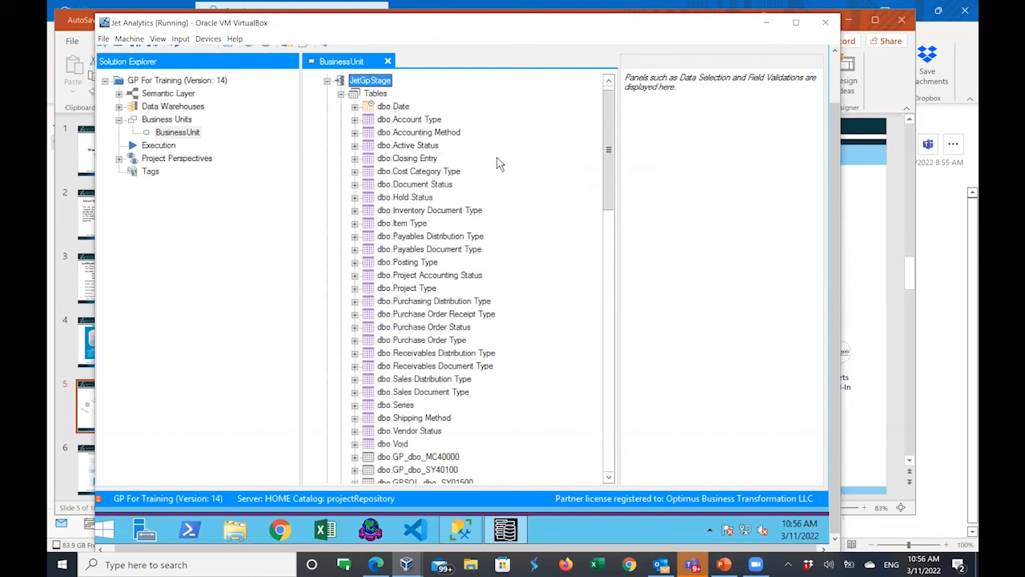
{"action": "scroll", "coordinate": [499, 157], "scroll_direction": "down", "scroll_amount": 5}
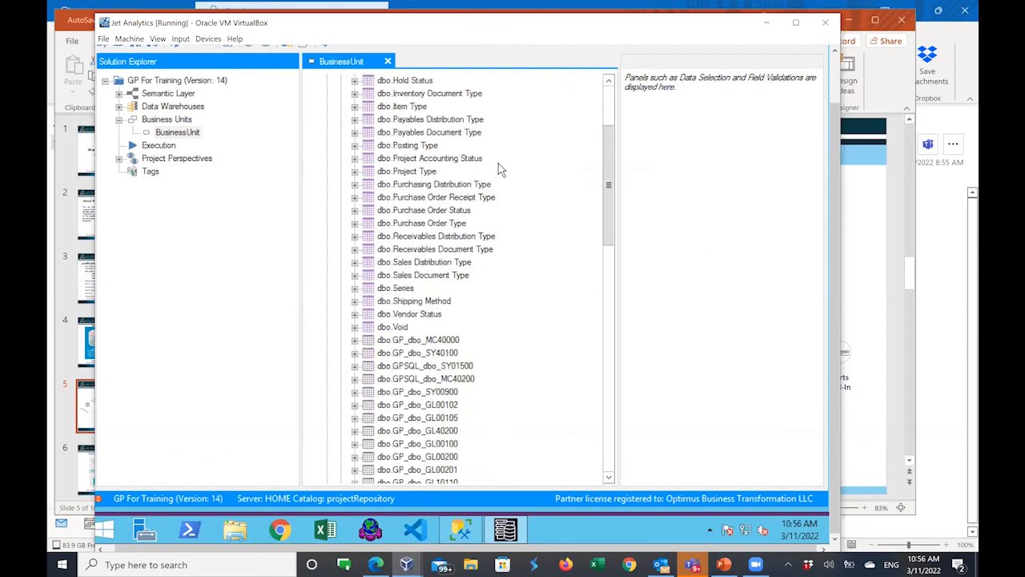
{"action": "scroll", "coordinate": [498, 171], "scroll_direction": "down", "scroll_amount": 1}
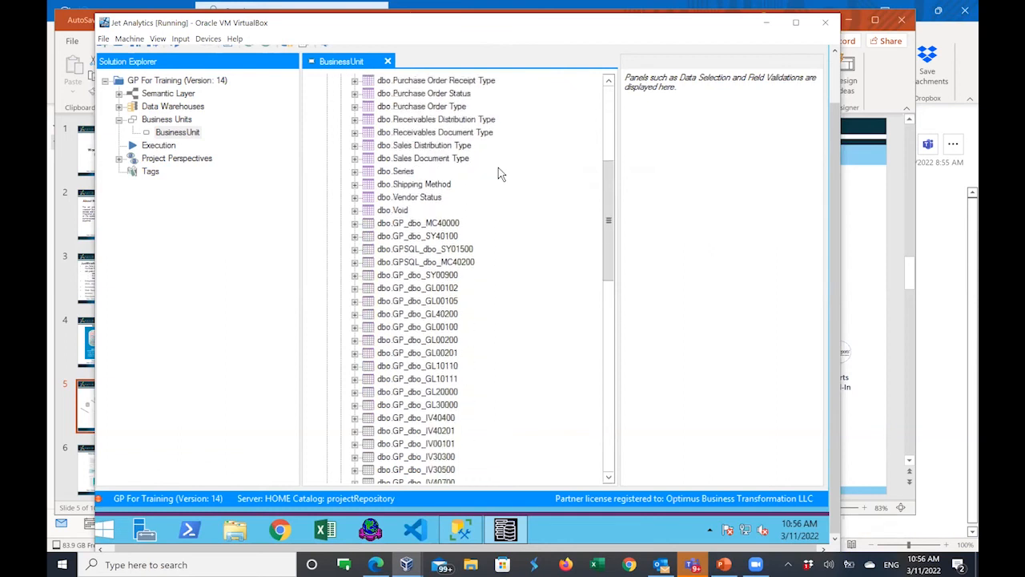
{"action": "scroll", "coordinate": [498, 174], "scroll_direction": "up", "scroll_amount": 2}
{"action": "scroll", "coordinate": [498, 170], "scroll_direction": "up", "scroll_amount": 5}
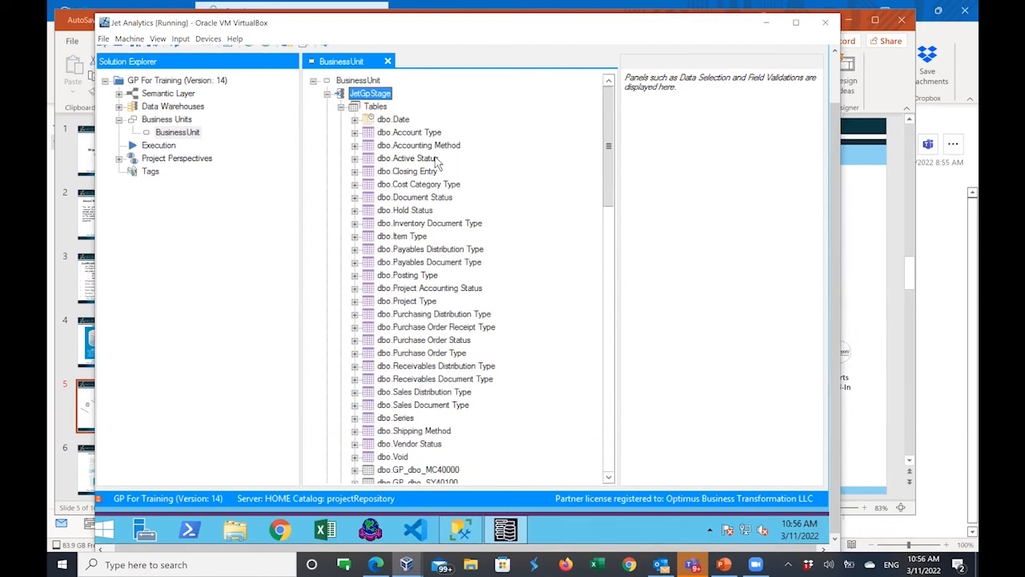
{"action": "scroll", "coordinate": [432, 160], "scroll_direction": "down", "scroll_amount": 1}
{"action": "scroll", "coordinate": [433, 160], "scroll_direction": "down", "scroll_amount": 2}
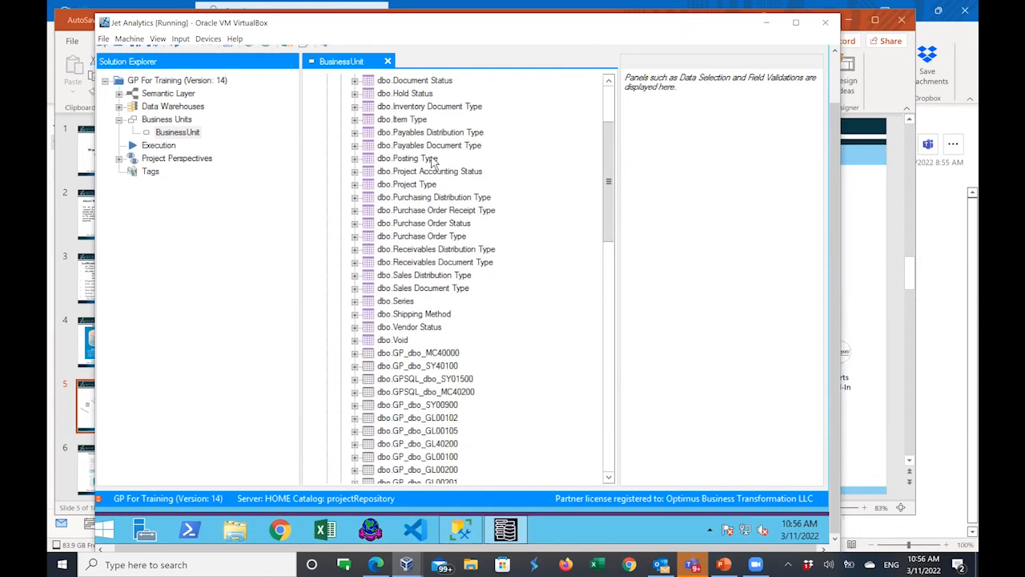
{"action": "scroll", "coordinate": [433, 161], "scroll_direction": "down", "scroll_amount": 5}
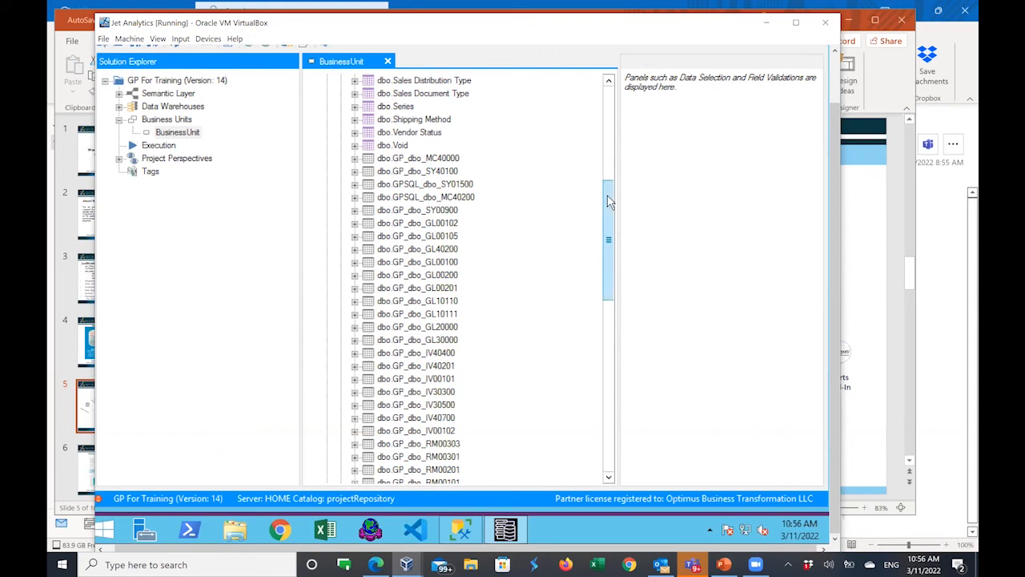
{"action": "left_click_drag", "start_coordinate": [608, 200], "coordinate": [591, 64]}
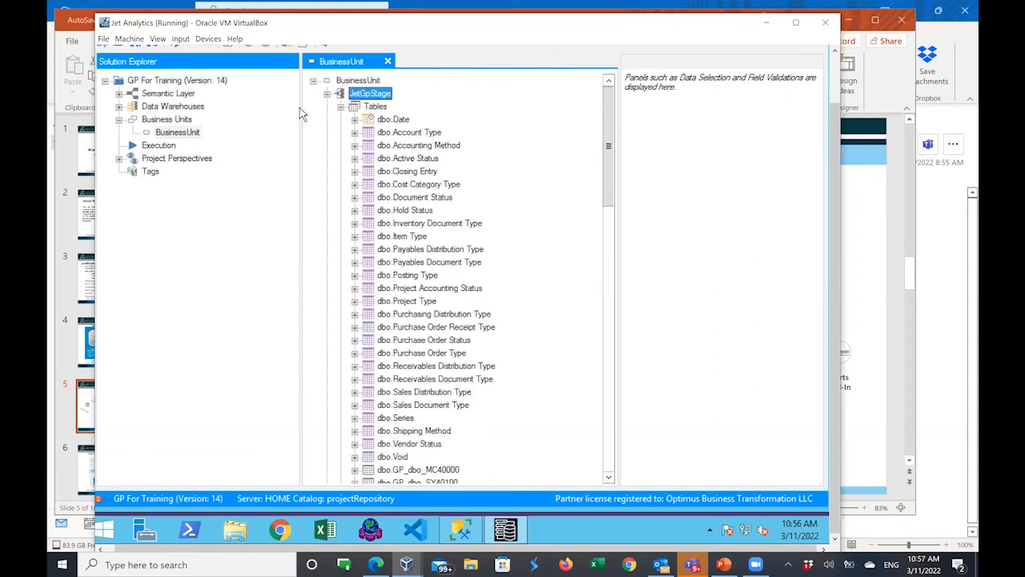
Step: Collapse the JetGpStage tables and expand the GP data source to view its source tables
{"action": "left_click", "coordinate": [340, 108]}
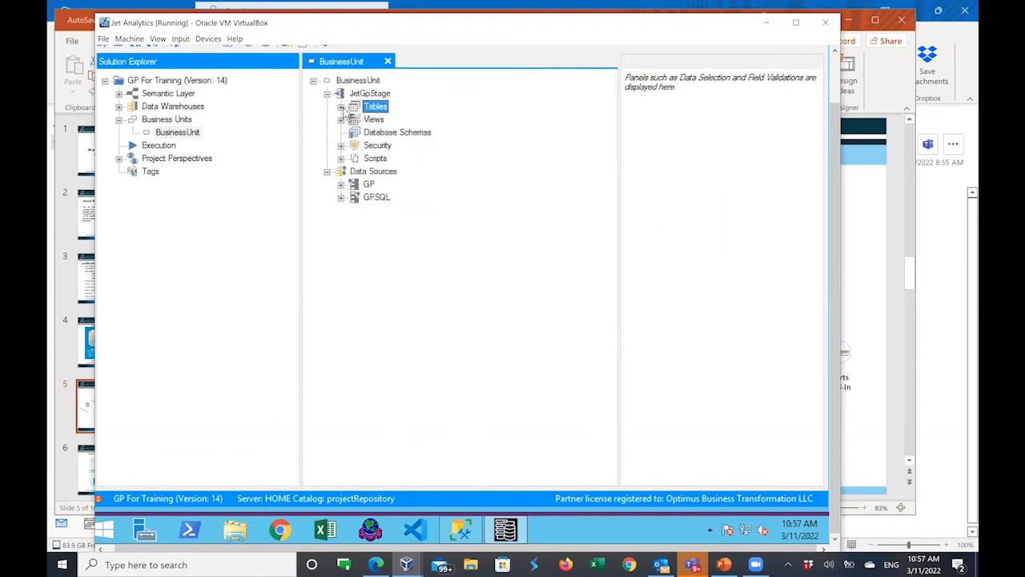
{"action": "left_click", "coordinate": [375, 95]}
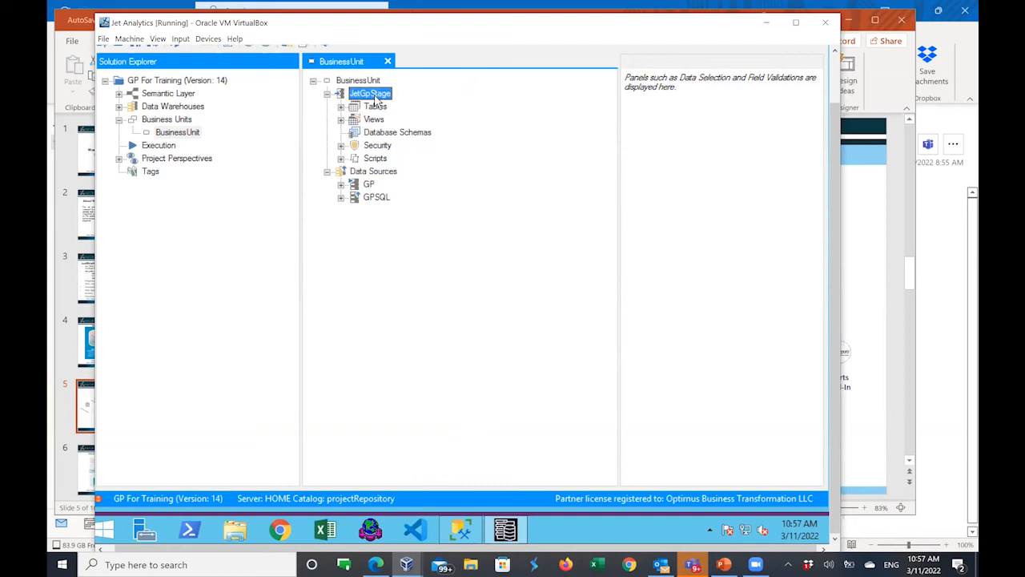
{"action": "left_click", "coordinate": [357, 112]}
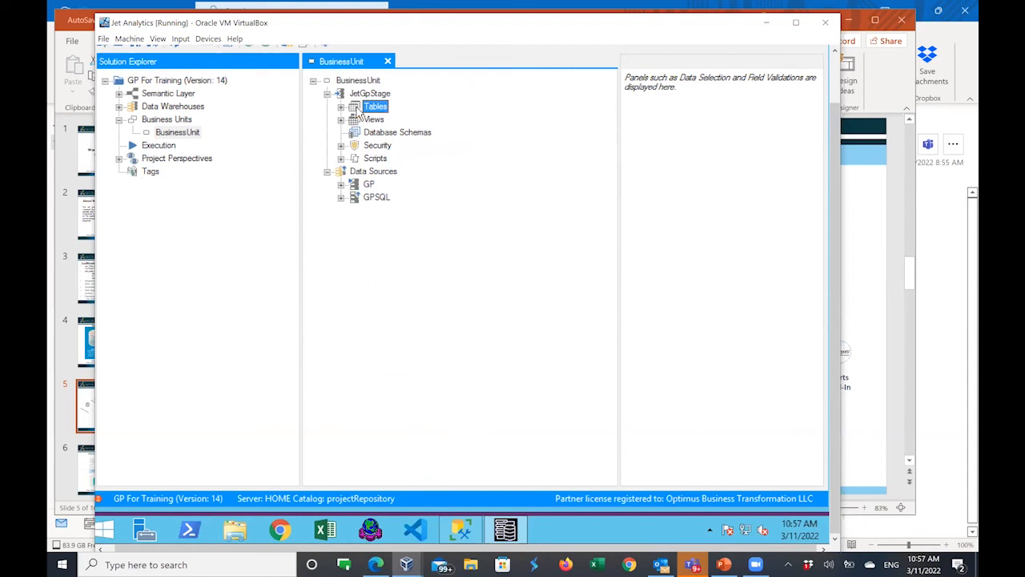
{"action": "left_click", "coordinate": [343, 187]}
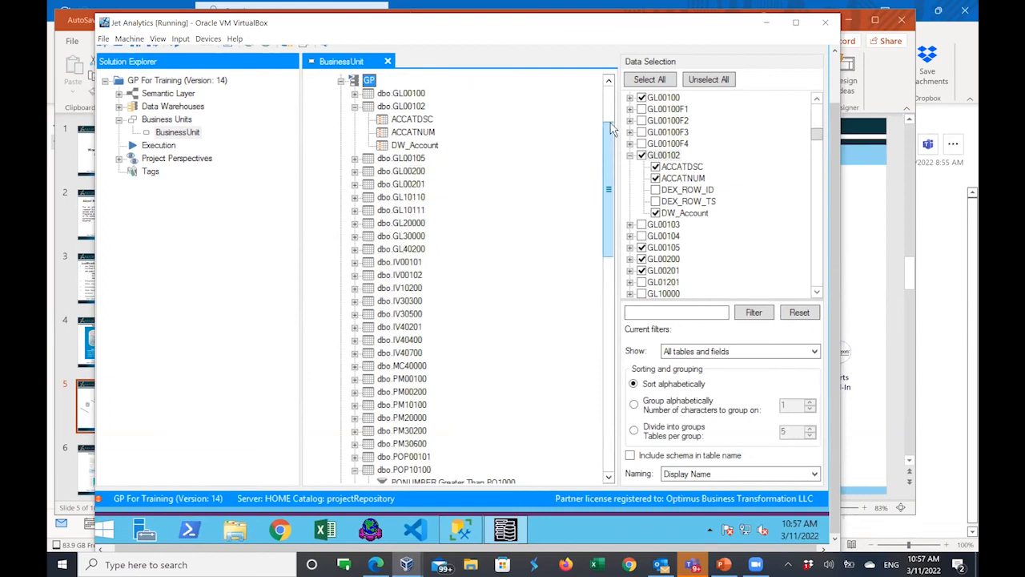
{"action": "scroll", "coordinate": [611, 128], "scroll_direction": "up", "scroll_amount": 3}
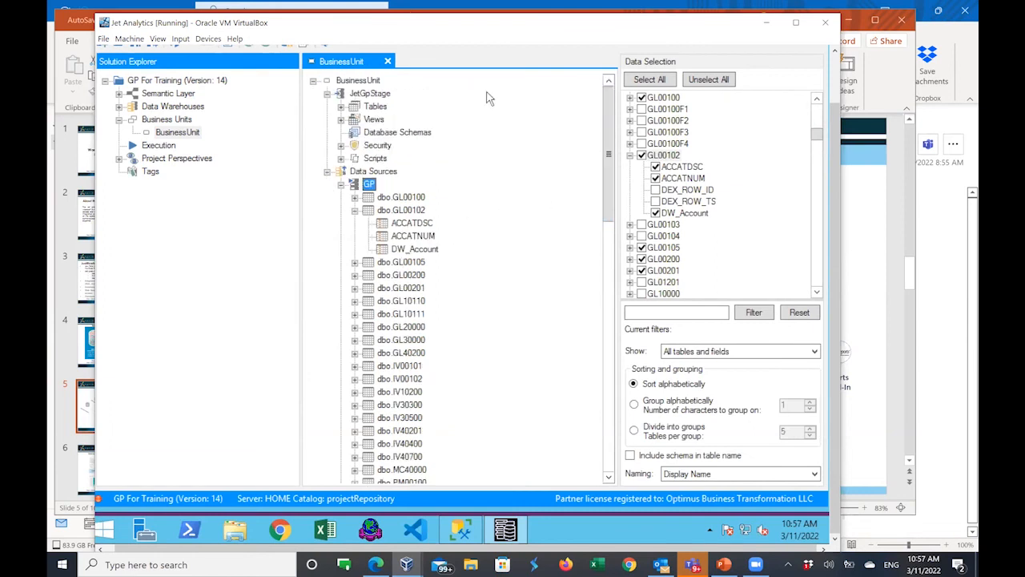
Step: Expand the JetGpStage tables again and select the GP_dbo_GL00102 staging table
{"action": "left_click", "coordinate": [343, 110]}
{"action": "scroll", "coordinate": [450, 167], "scroll_direction": "down", "scroll_amount": 6}
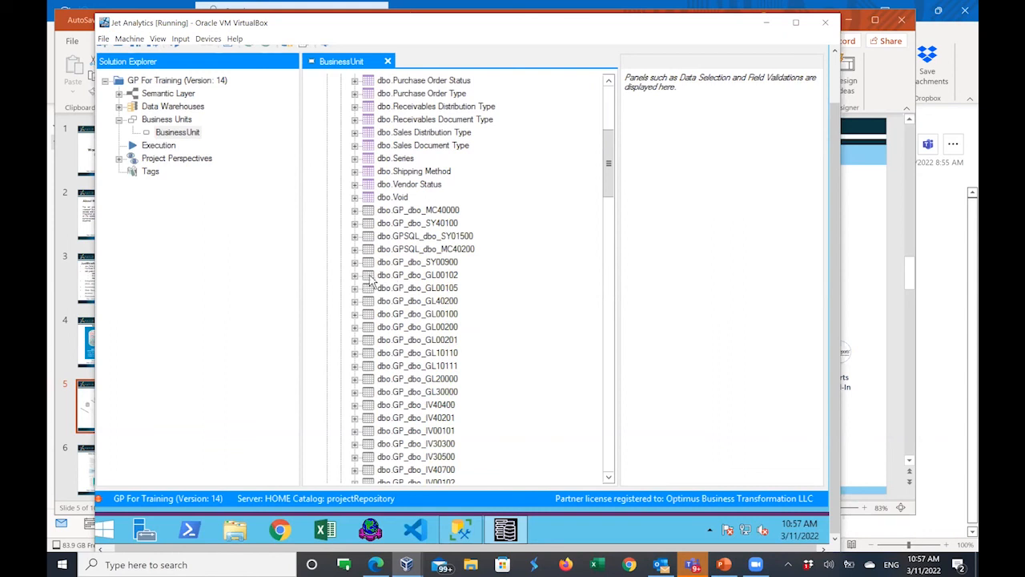
{"action": "left_click", "coordinate": [431, 277]}
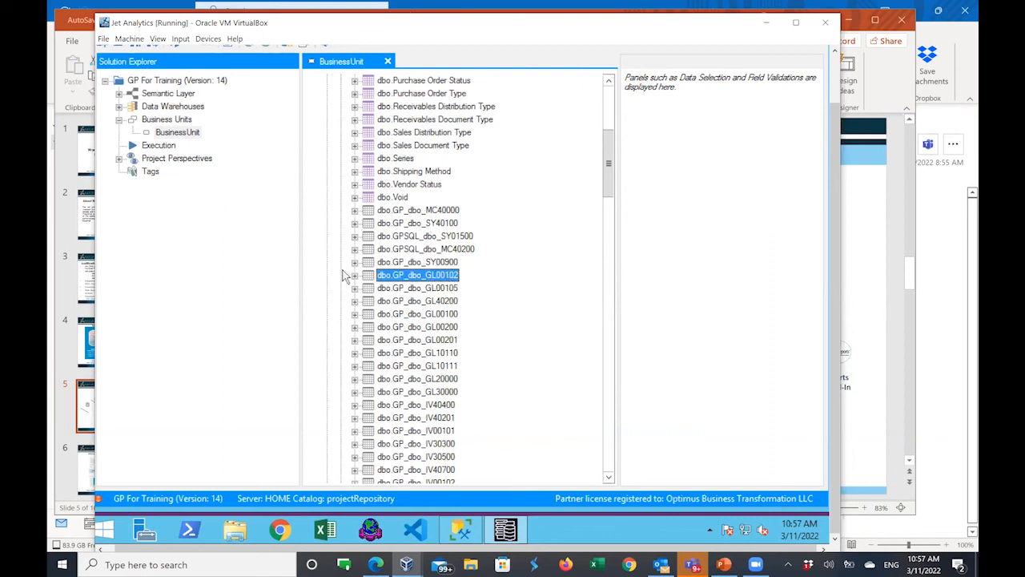
Step: Collapse the fields of the GL00102 source table under the GP data source and display its data selection
{"action": "scroll", "coordinate": [493, 277], "scroll_direction": "down", "scroll_amount": 15}
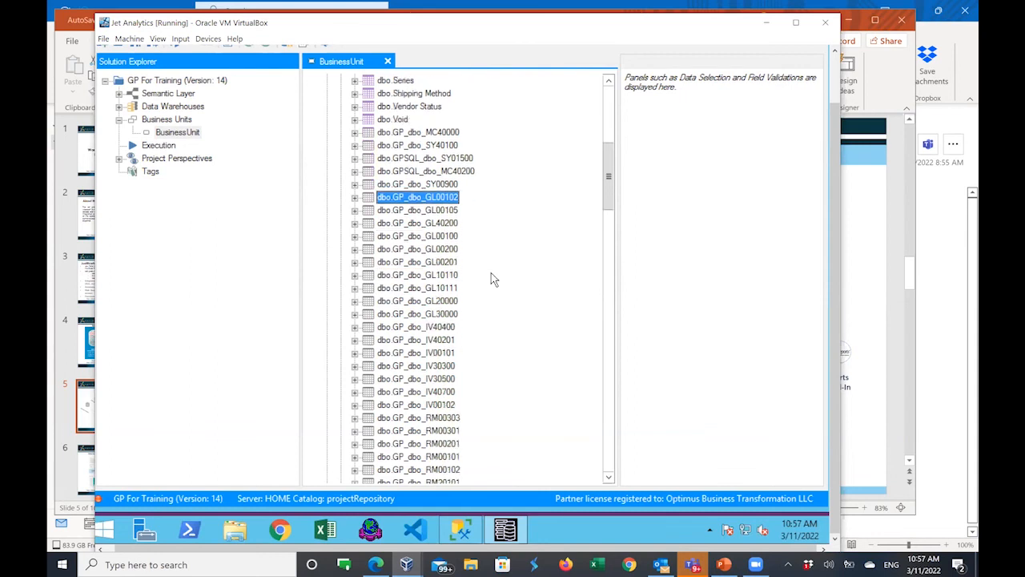
{"action": "scroll", "coordinate": [491, 277], "scroll_direction": "down", "scroll_amount": 9}
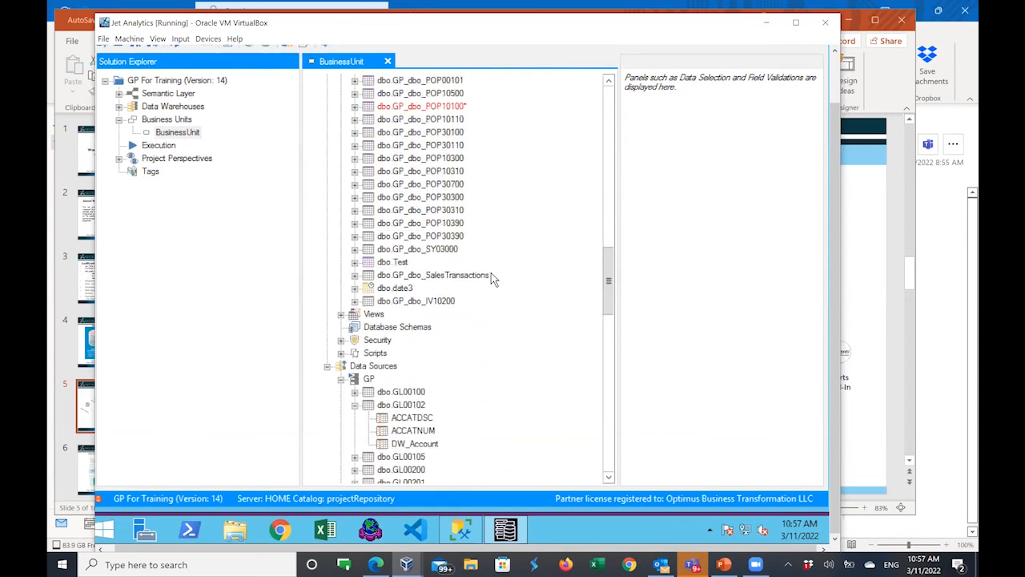
{"action": "scroll", "coordinate": [492, 274], "scroll_direction": "down", "scroll_amount": 1}
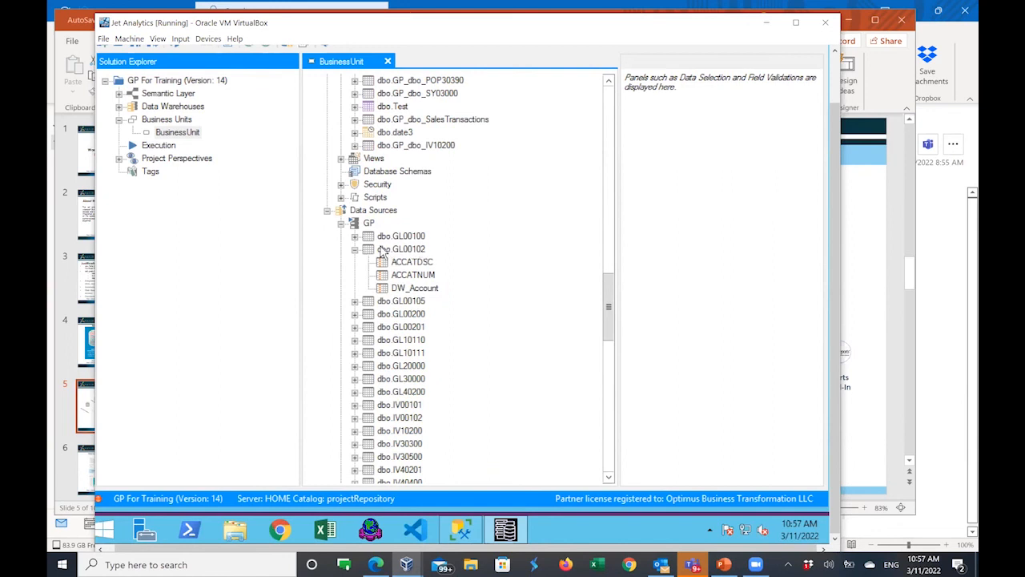
{"action": "left_click", "coordinate": [355, 250]}
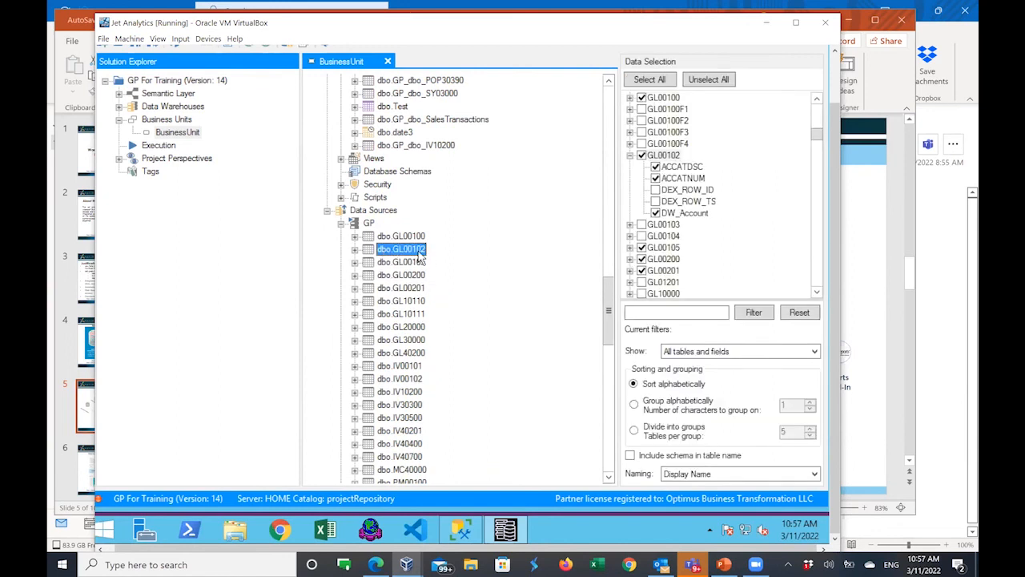
Step: Return to the JetGpStage staging tables and select the Sales Document Type custom table
{"action": "scroll", "coordinate": [418, 255], "scroll_direction": "up", "scroll_amount": 10}
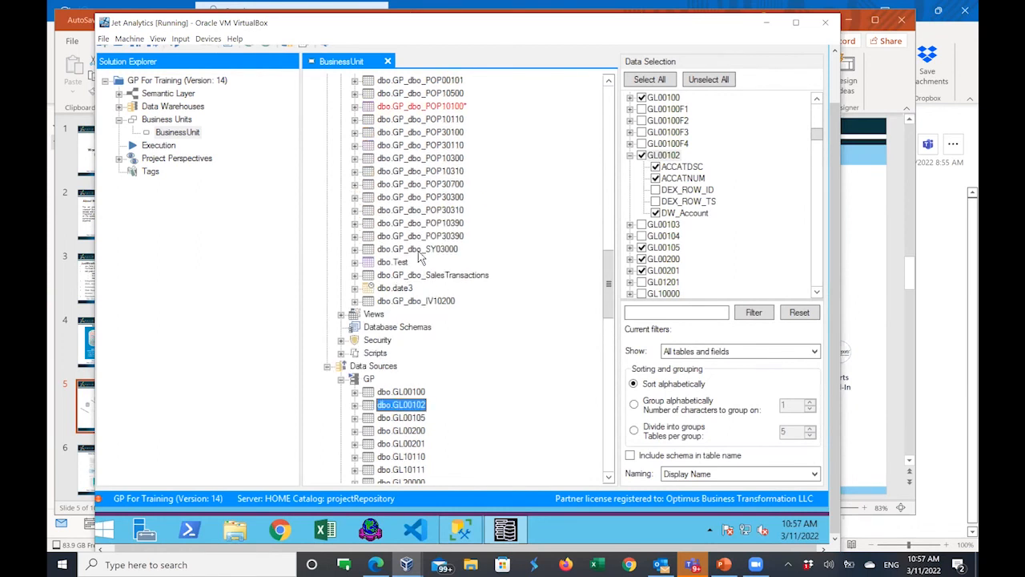
{"action": "scroll", "coordinate": [418, 255], "scroll_direction": "up", "scroll_amount": 8}
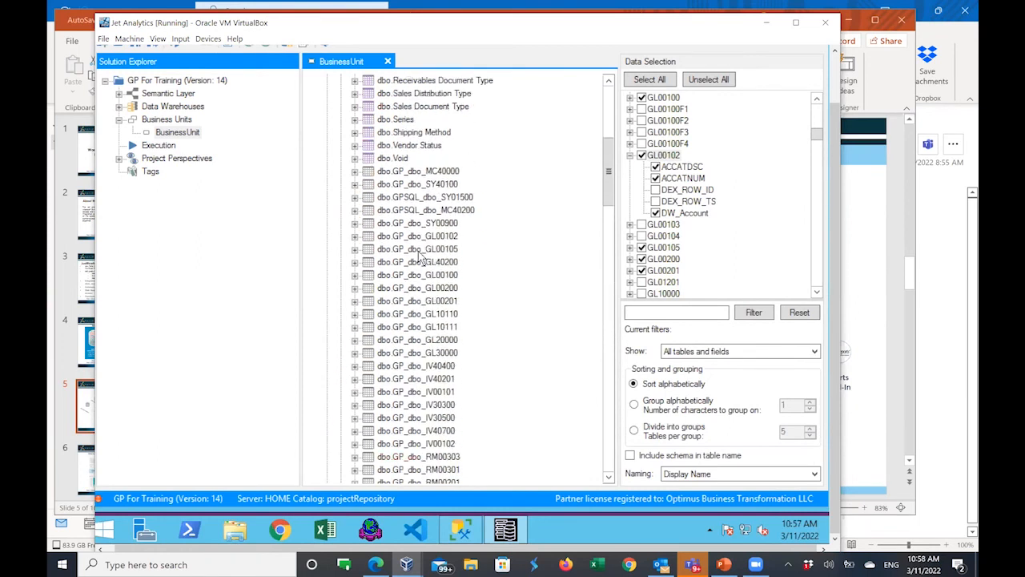
{"action": "scroll", "coordinate": [418, 254], "scroll_direction": "up", "scroll_amount": 3}
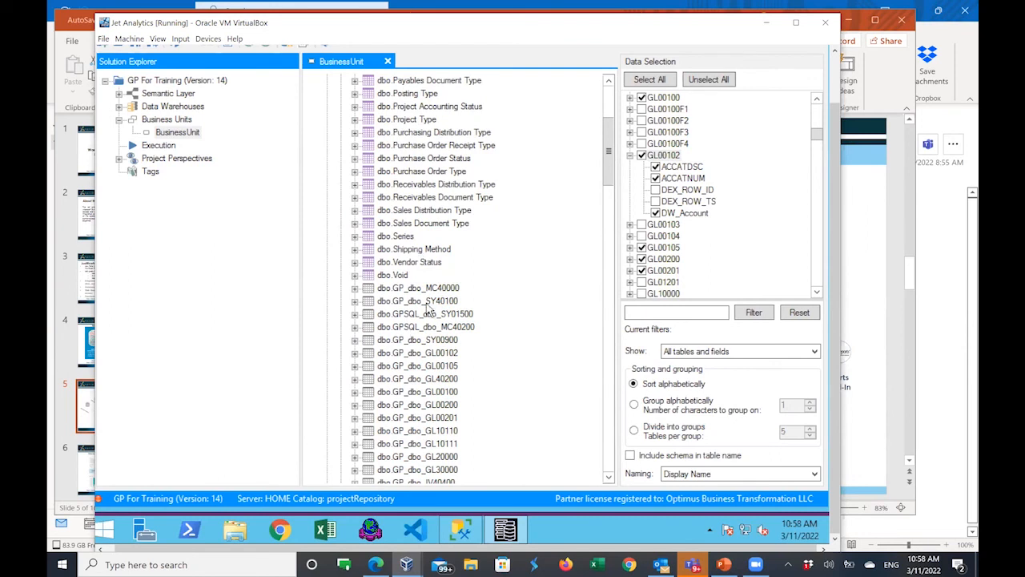
{"action": "left_click", "coordinate": [404, 226]}
{"action": "scroll", "coordinate": [485, 268], "scroll_direction": "up", "scroll_amount": 3}
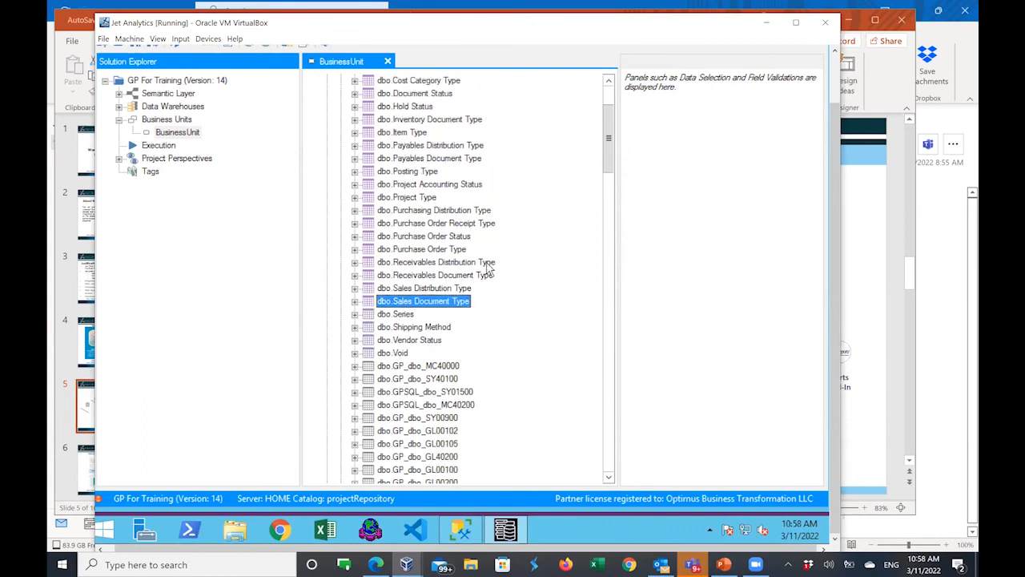
{"action": "scroll", "coordinate": [488, 268], "scroll_direction": "up", "scroll_amount": 2}
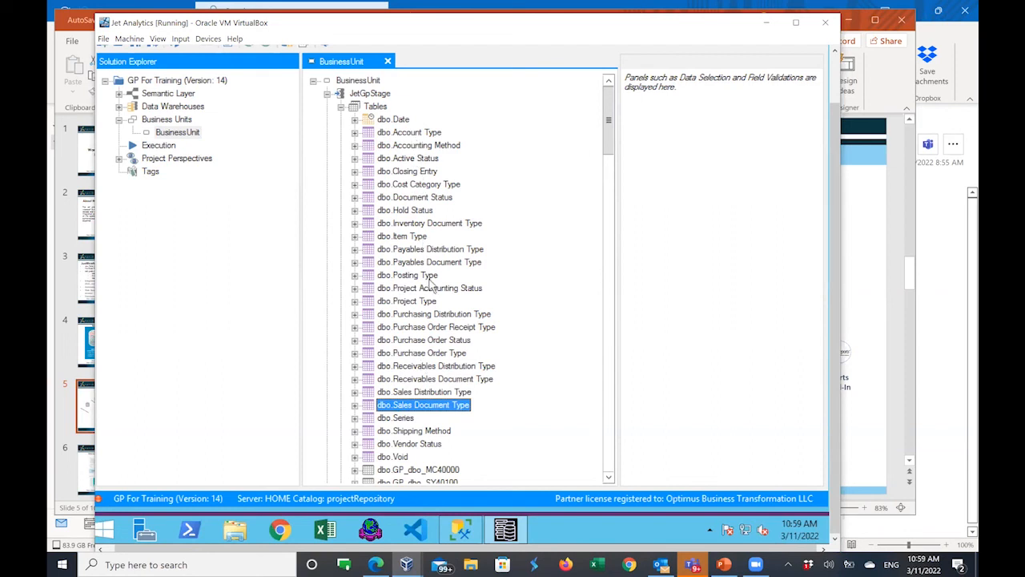
Step: Examine the range of custom tables in JetGpStage, from Account Type through Void
{"action": "left_click", "coordinate": [414, 133]}
{"action": "scroll", "coordinate": [467, 336], "scroll_direction": "down", "scroll_amount": 1}
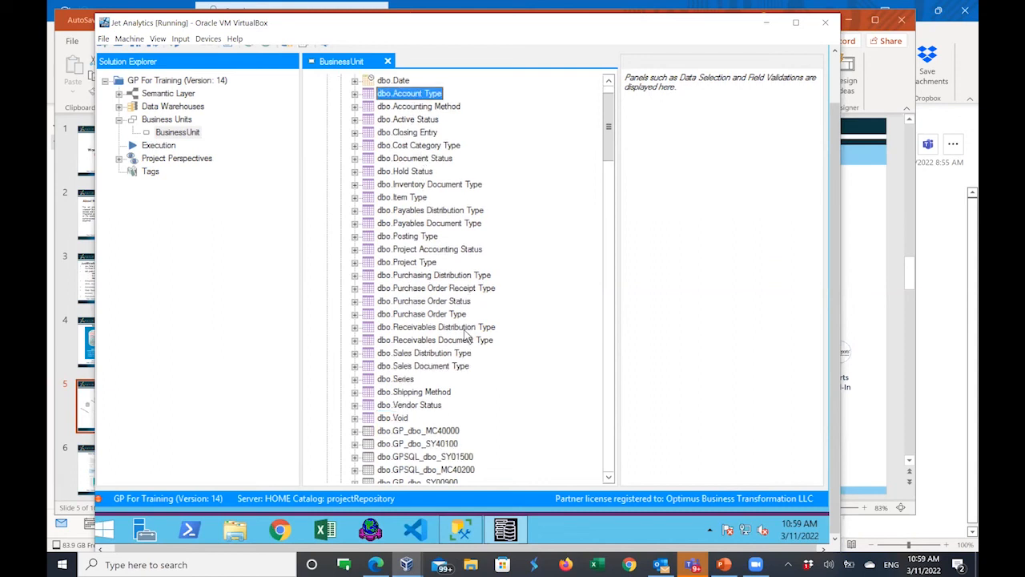
{"action": "left_click", "coordinate": [401, 418]}
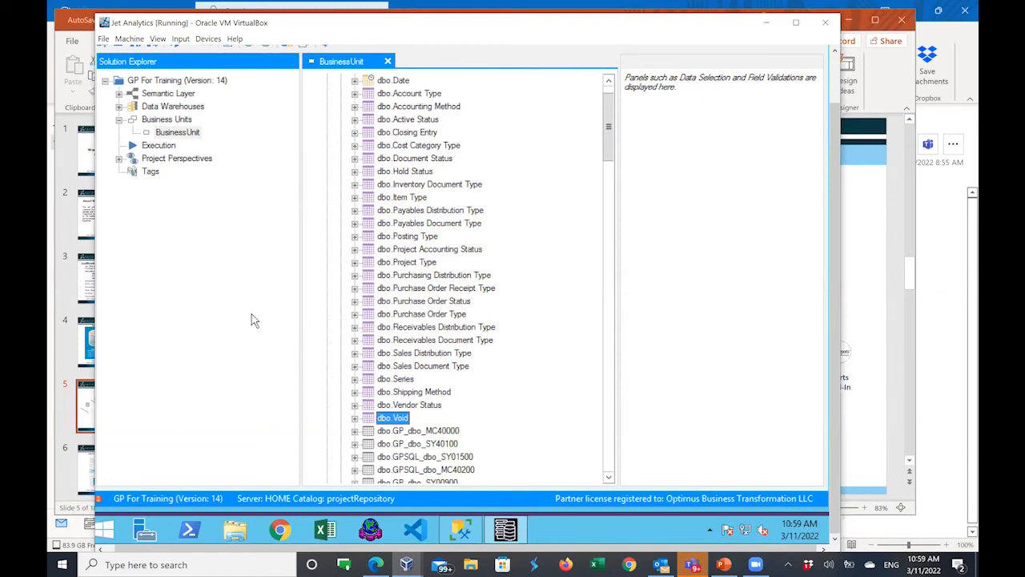
Step: Select the Date table in JetGpStage and review the table types that can be added under Tables, without adding one
{"action": "left_click", "coordinate": [394, 80]}
{"action": "scroll", "coordinate": [609, 132], "scroll_direction": "up", "scroll_amount": 1}
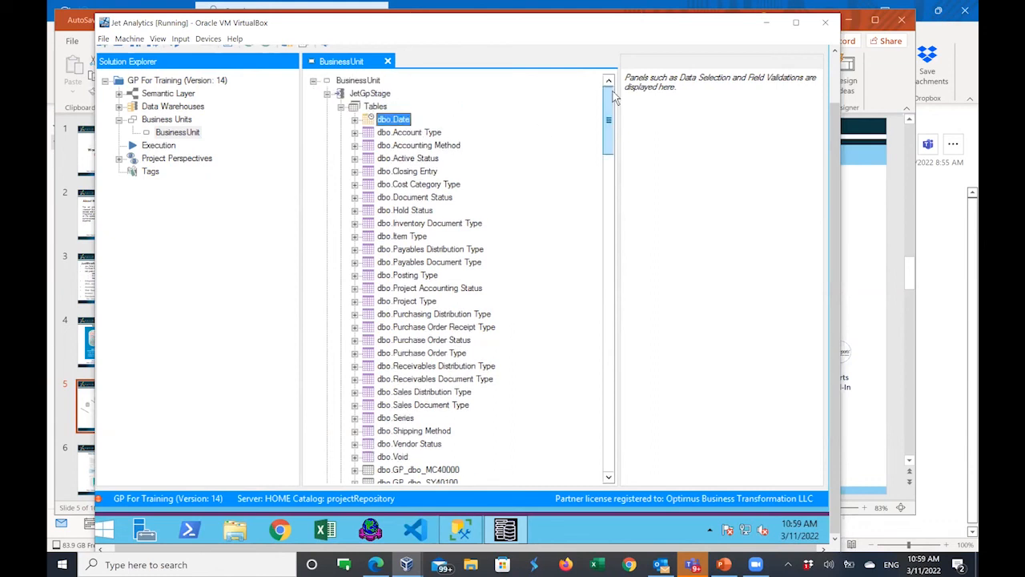
{"action": "right_click", "coordinate": [382, 108]}
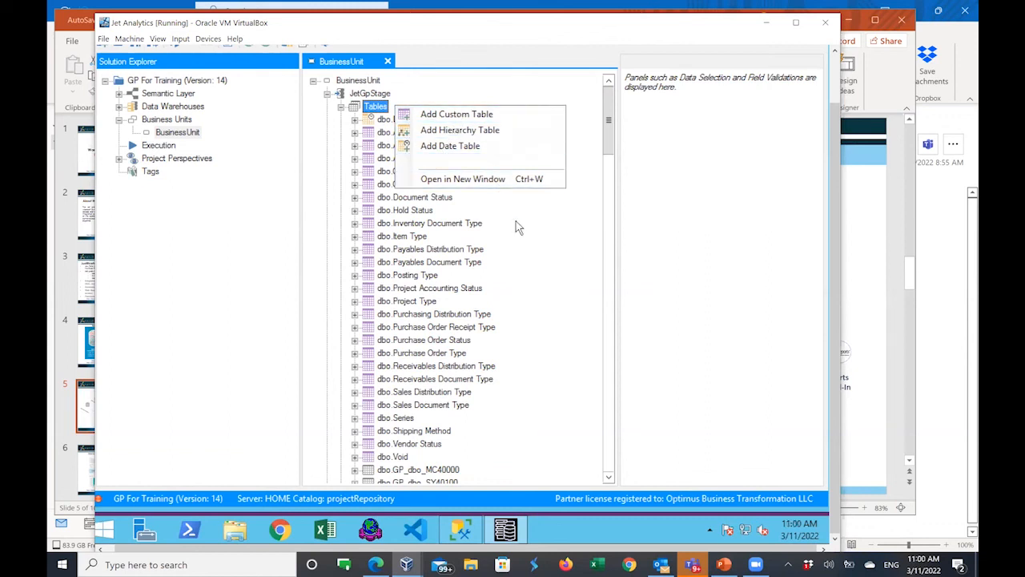
{"action": "left_click", "coordinate": [538, 251]}
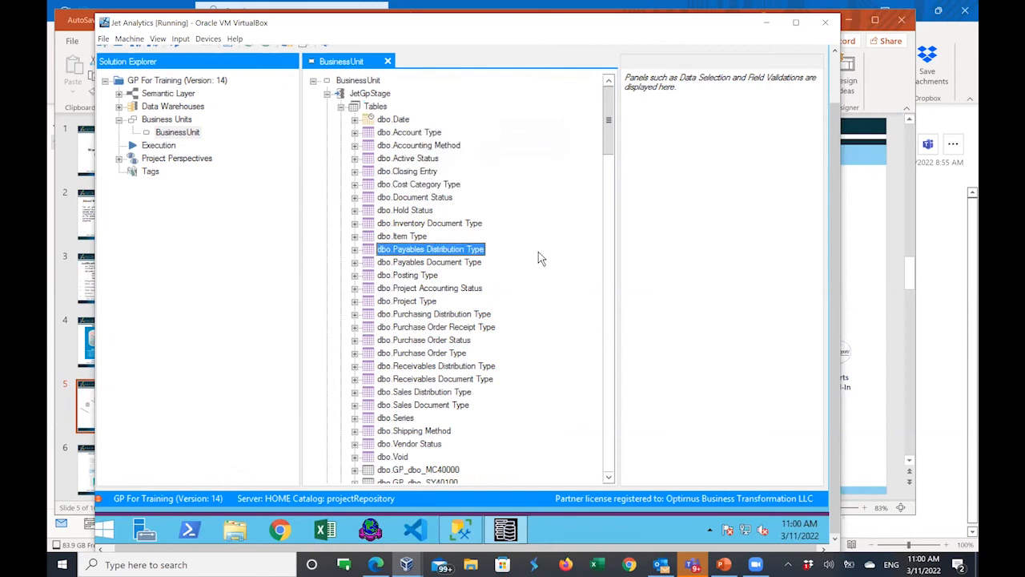